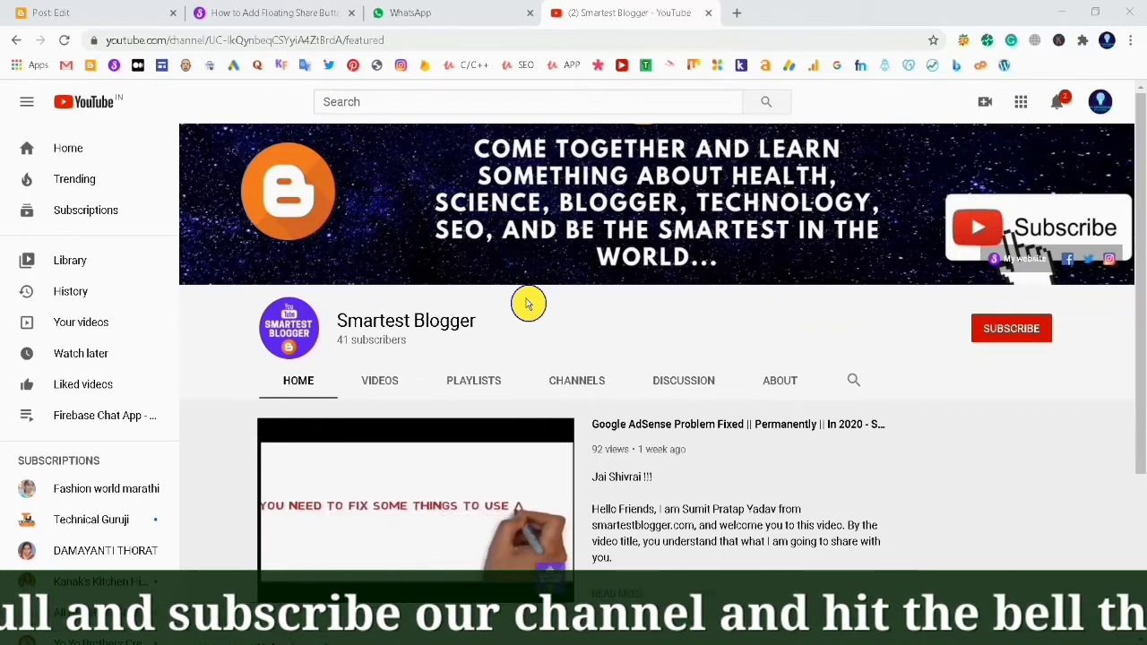
Step: Subscribe to the Smartest Blogger channel and set its notifications to All
{"action": "left_click", "coordinate": [1011, 328]}
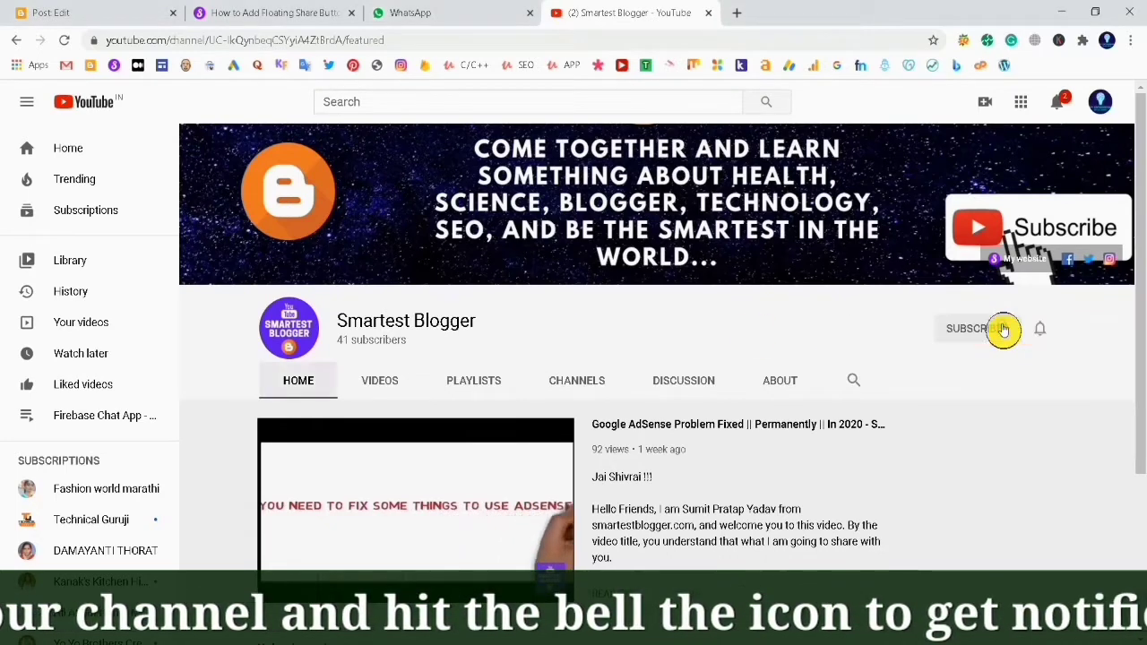
{"action": "left_click", "coordinate": [1040, 335]}
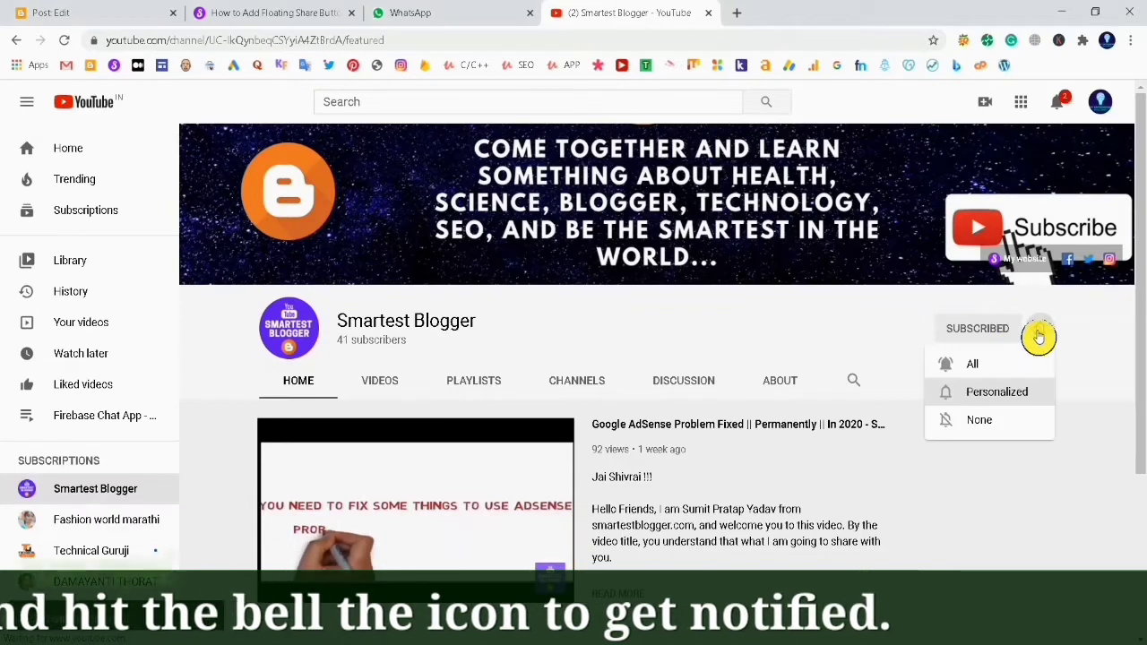
{"action": "left_click", "coordinate": [961, 364]}
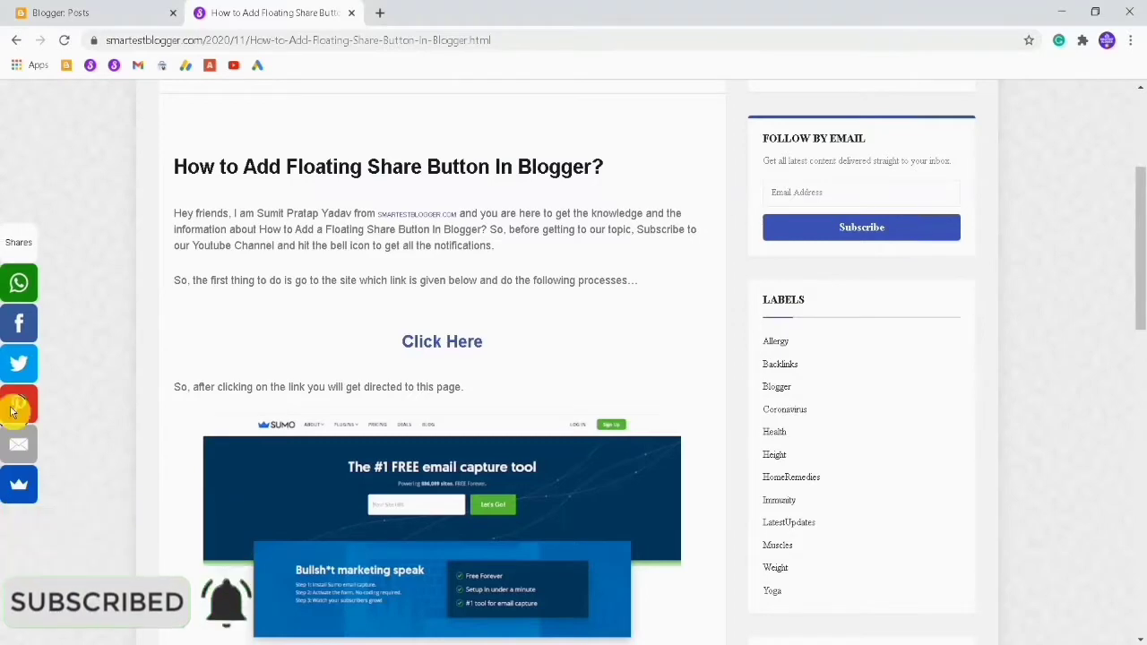
Step: Reload the floating share button article, collapse its floating share bar and expand it again
{"action": "scroll", "coordinate": [277, 340], "scroll_direction": "up", "scroll_amount": 3}
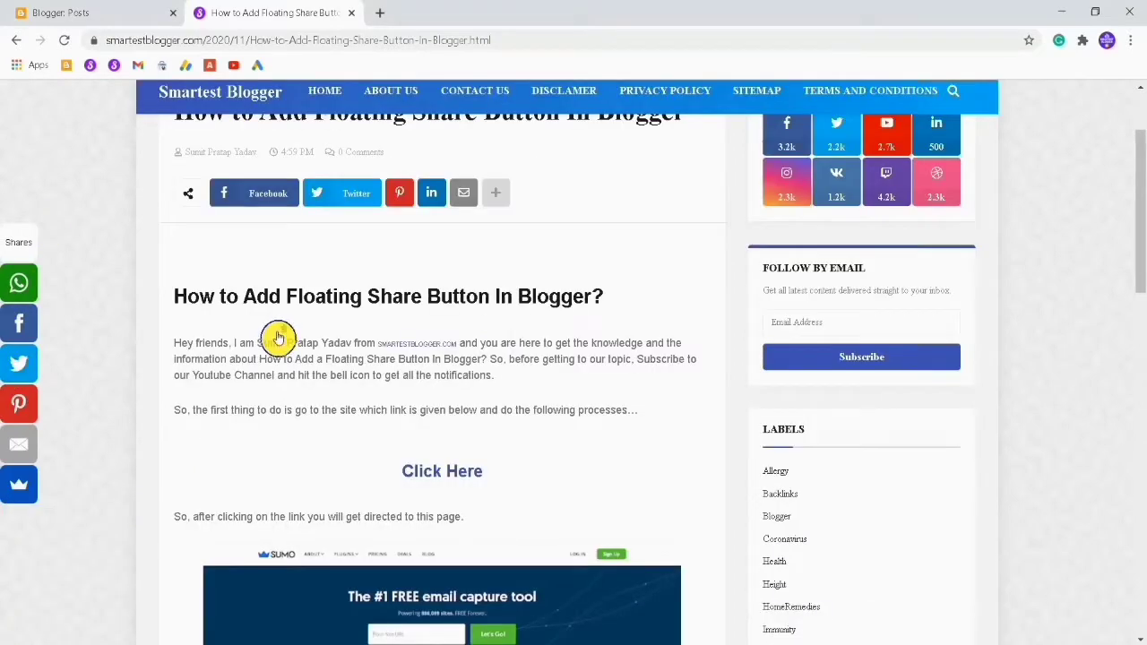
{"action": "left_click", "coordinate": [65, 42]}
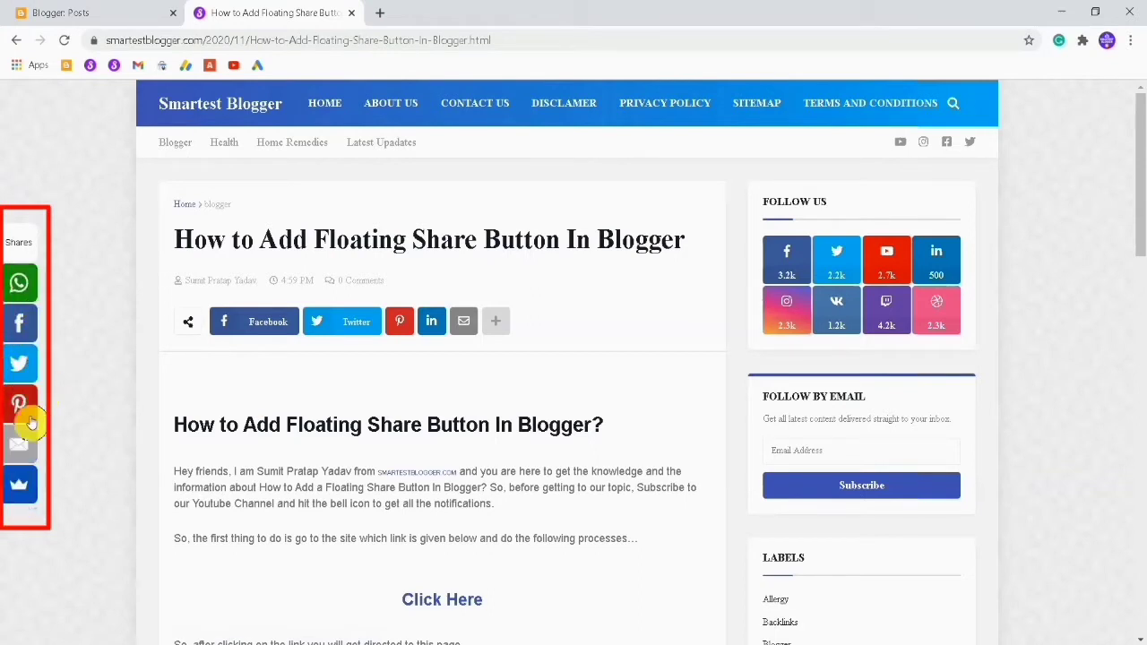
{"action": "left_click", "coordinate": [30, 513]}
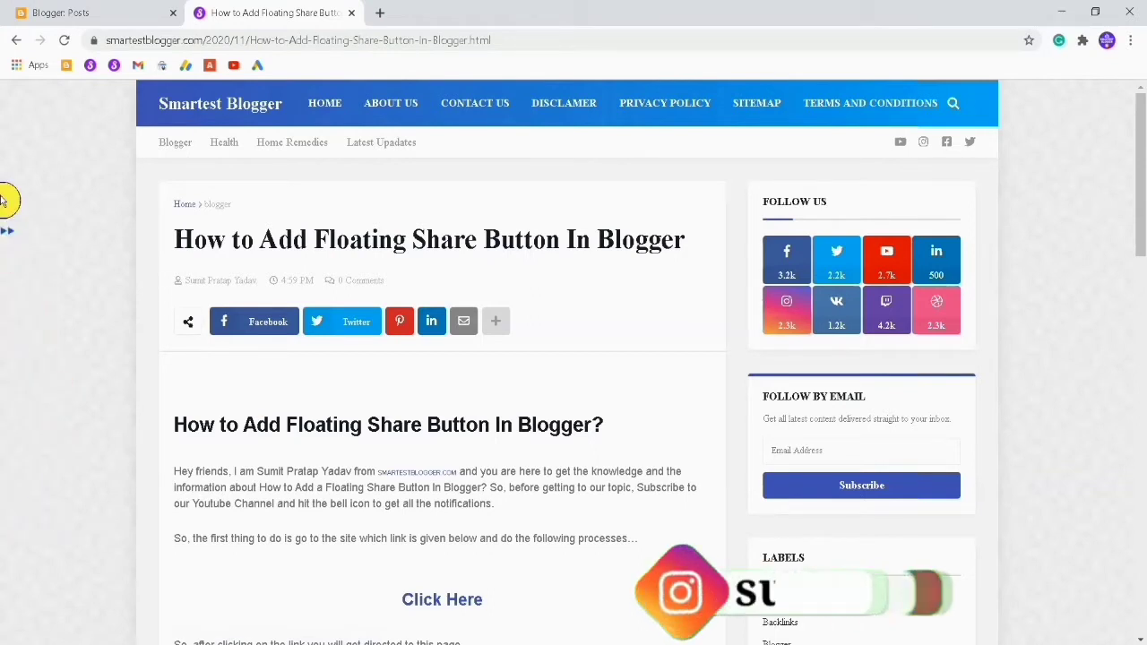
{"action": "left_click", "coordinate": [12, 231]}
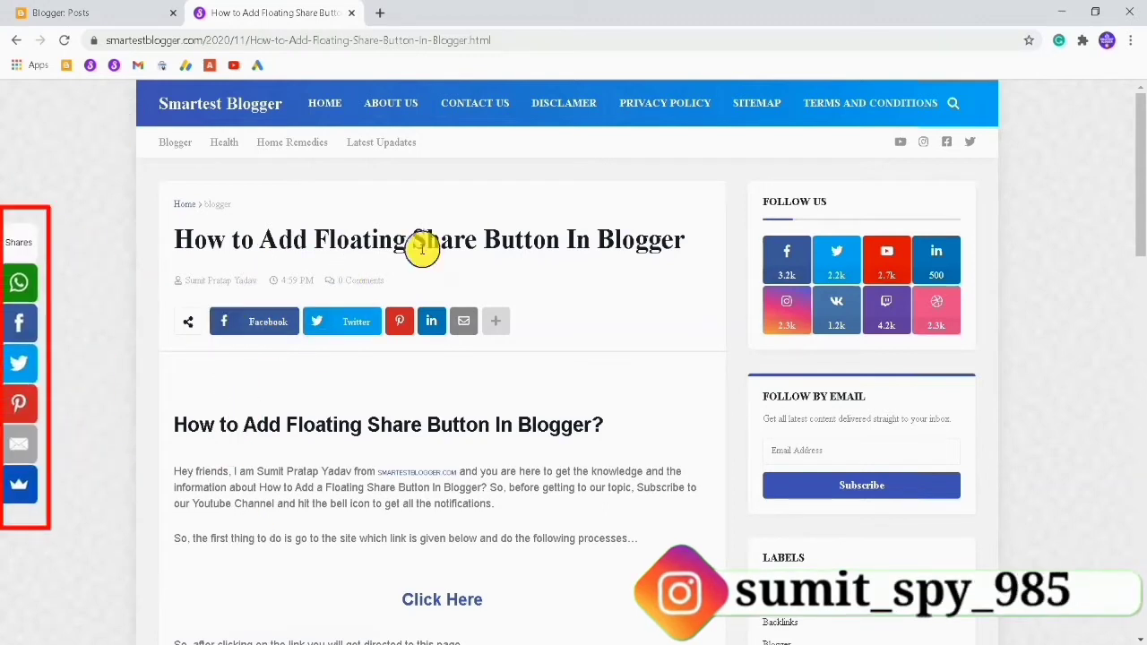
Step: Open the Sumo website through the article's "Click Here" link
{"action": "scroll", "coordinate": [678, 243], "scroll_direction": "down", "scroll_amount": 2}
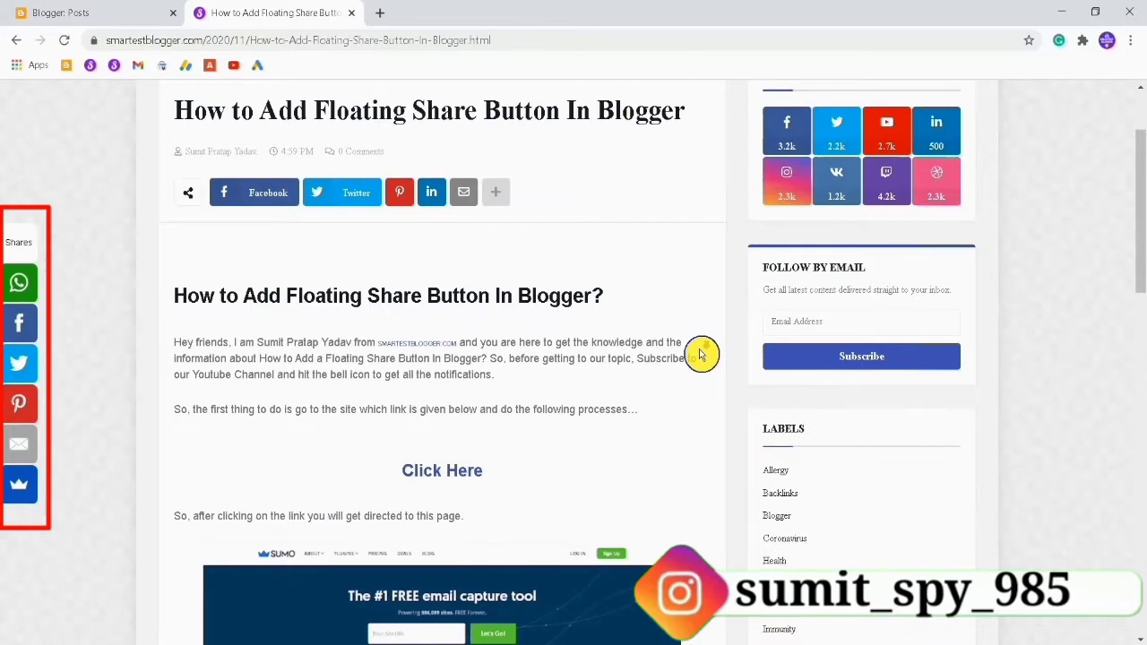
{"action": "scroll", "coordinate": [698, 353], "scroll_direction": "down", "scroll_amount": 2}
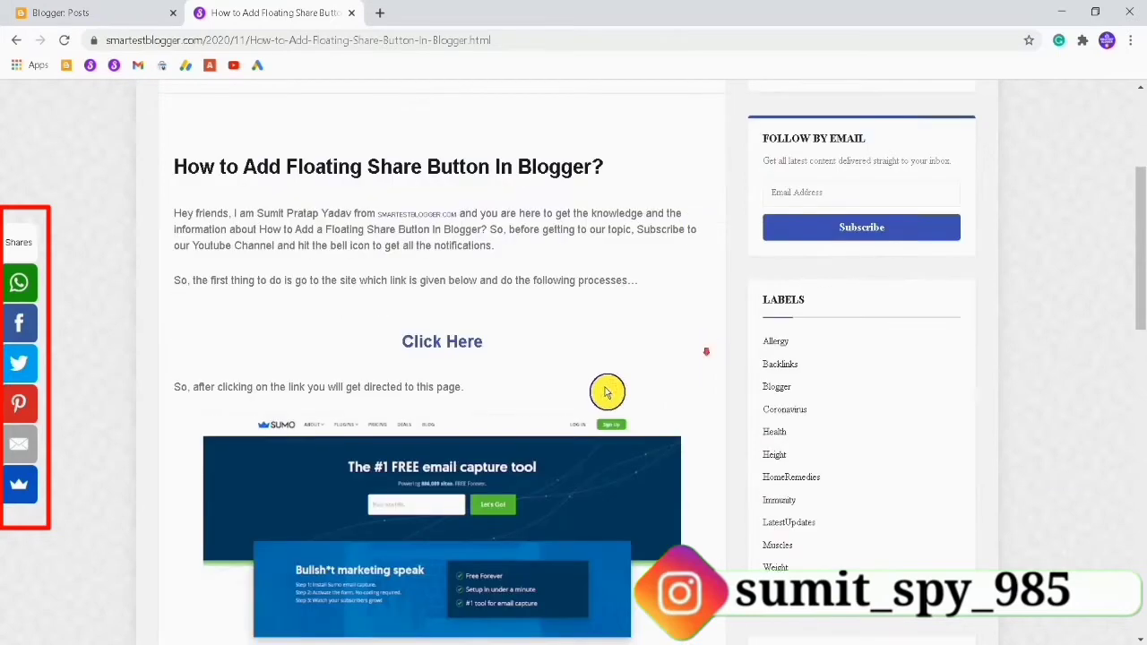
{"action": "left_click", "coordinate": [433, 349]}
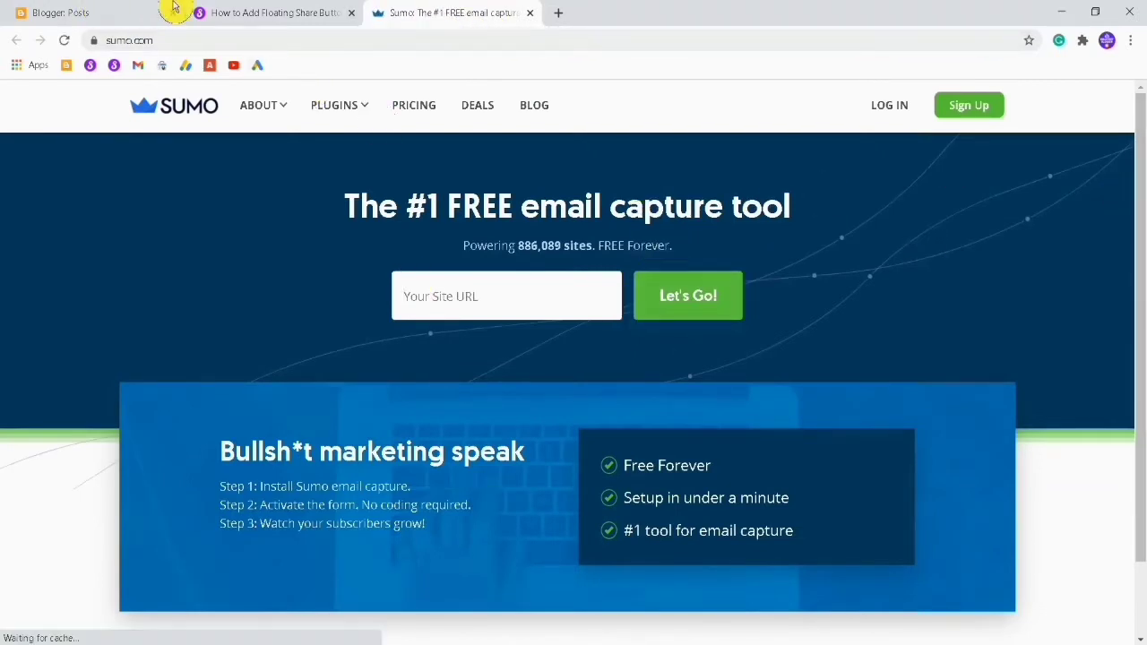
Step: Switch to the Blogger dashboard, reload it and open the live Blogging Tips in Hindi blog
{"action": "left_click", "coordinate": [269, 8]}
{"action": "left_click", "coordinate": [41, 9]}
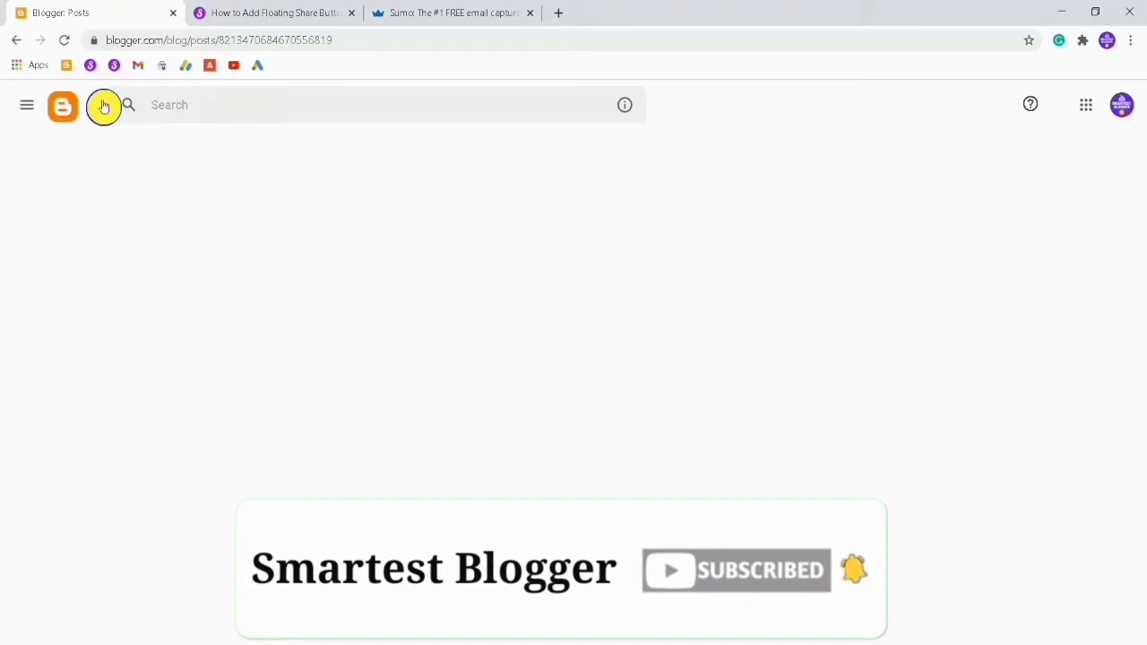
{"action": "left_click", "coordinate": [64, 40]}
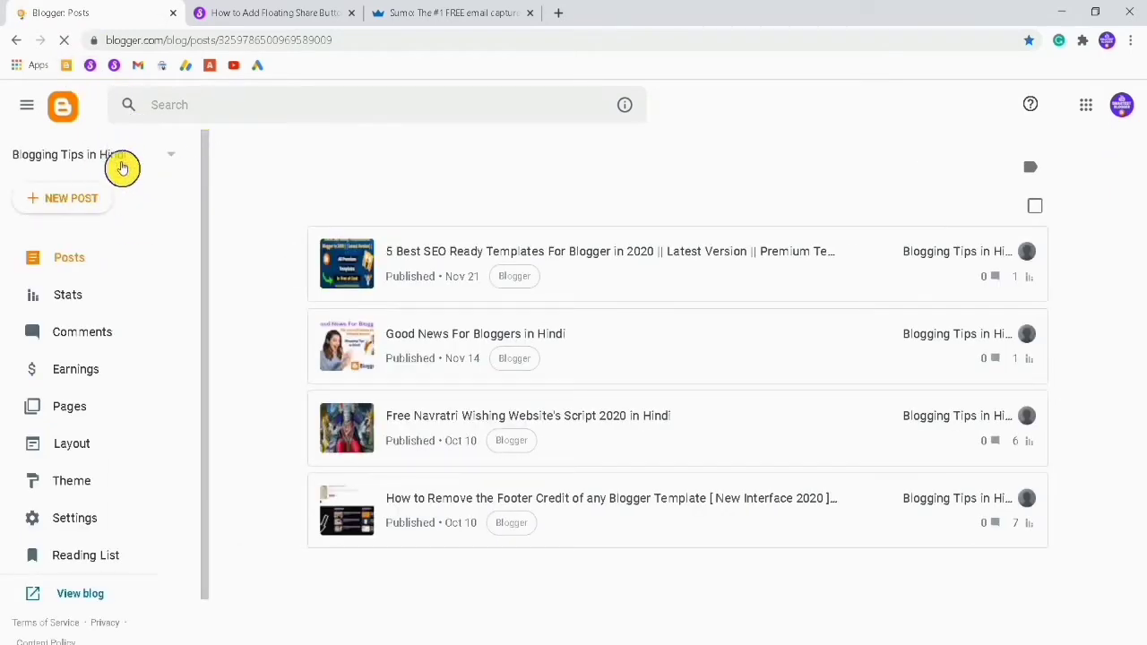
{"action": "left_click", "coordinate": [74, 594]}
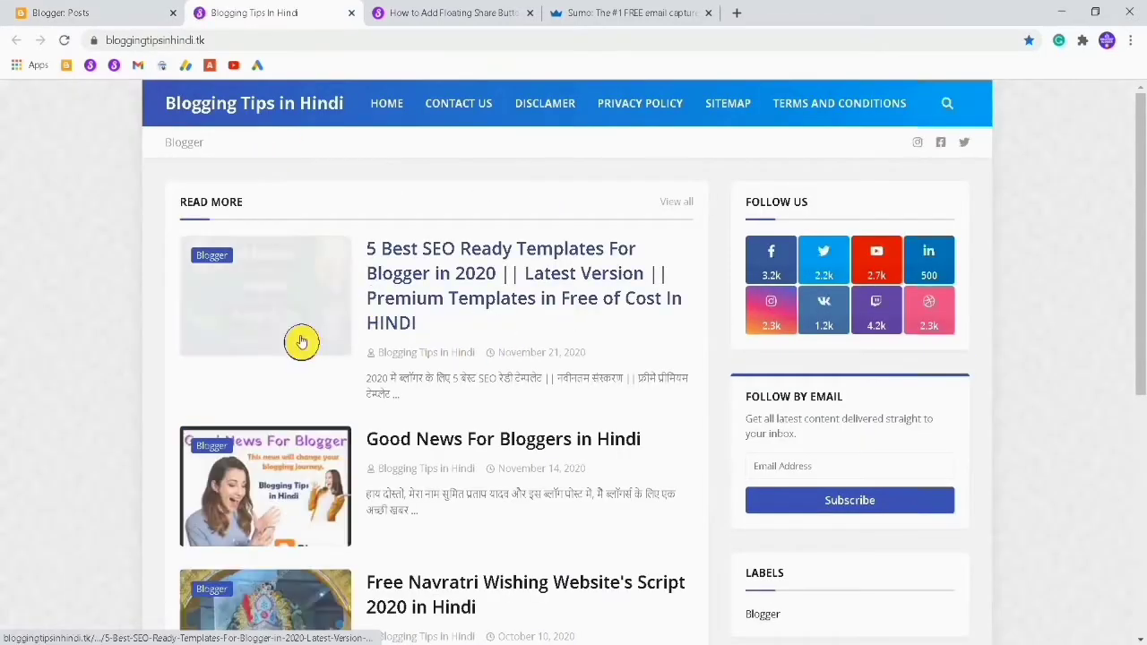
Step: Look over the blog's home page and copy its address, bloggingtipsinhindi.tk
{"action": "scroll", "coordinate": [101, 225], "scroll_direction": "down", "scroll_amount": 5}
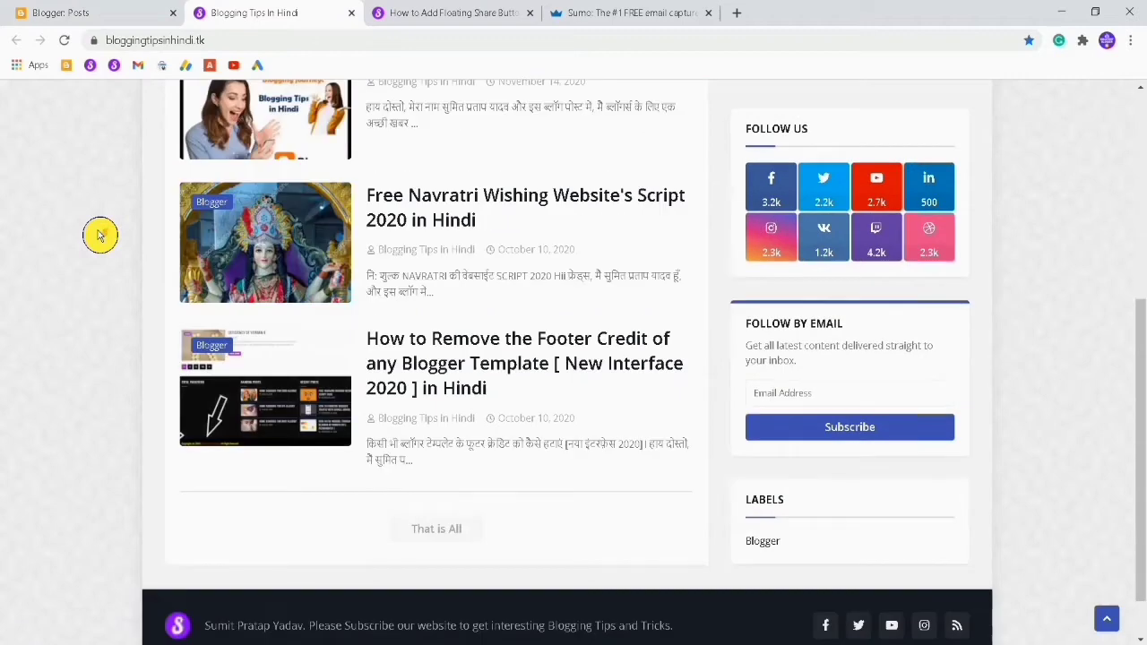
{"action": "scroll", "coordinate": [100, 239], "scroll_direction": "up", "scroll_amount": 2}
{"action": "scroll", "coordinate": [100, 239], "scroll_direction": "up", "scroll_amount": 4}
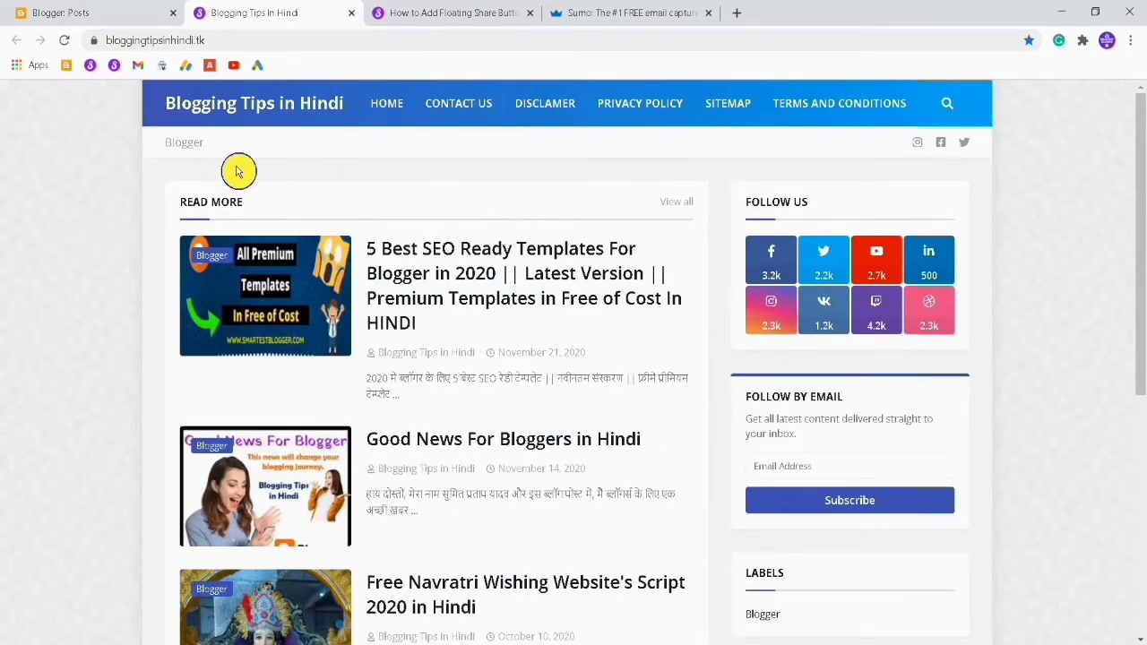
{"action": "left_click", "coordinate": [311, 37]}
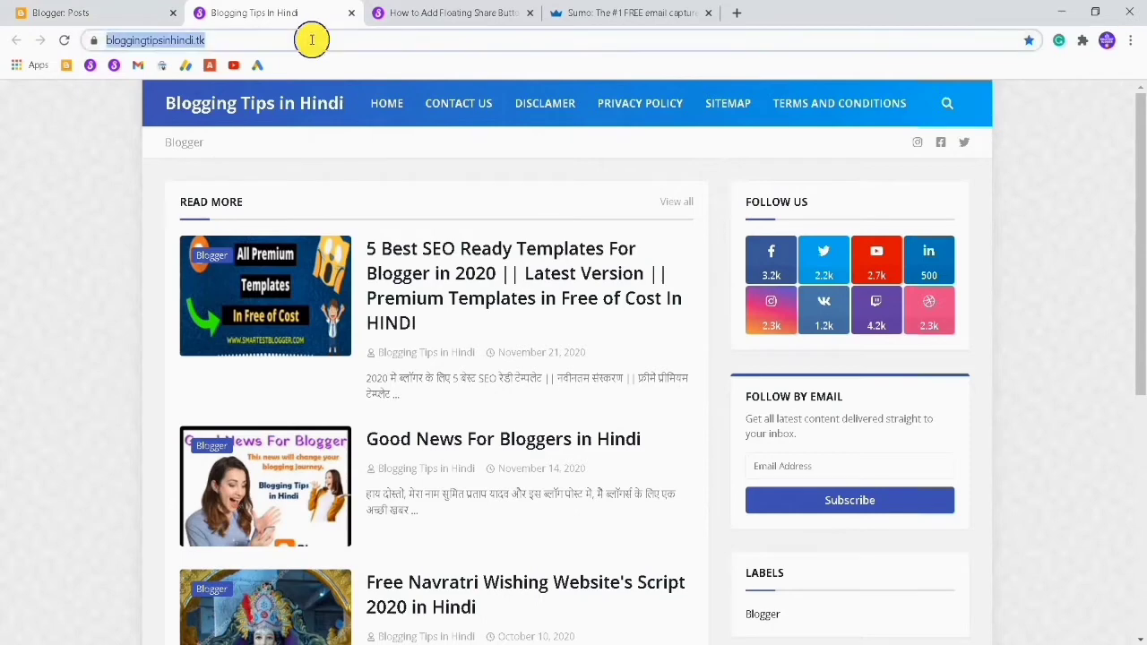
{"action": "right_click", "coordinate": [310, 46]}
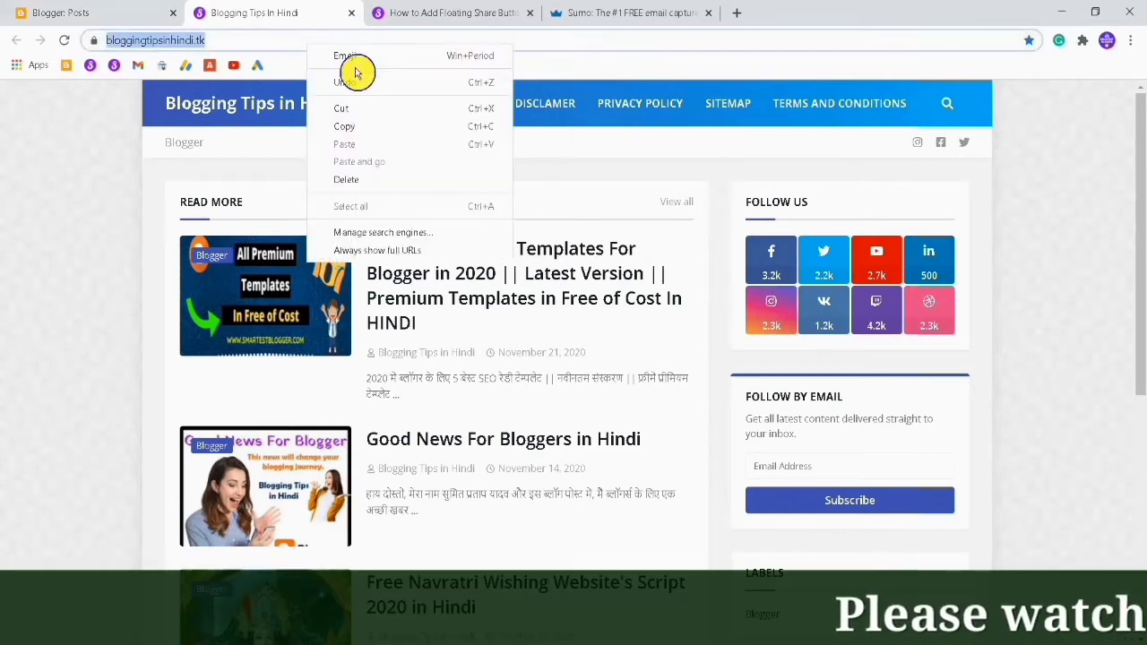
{"action": "left_click", "coordinate": [374, 134]}
{"action": "left_click", "coordinate": [628, 12]}
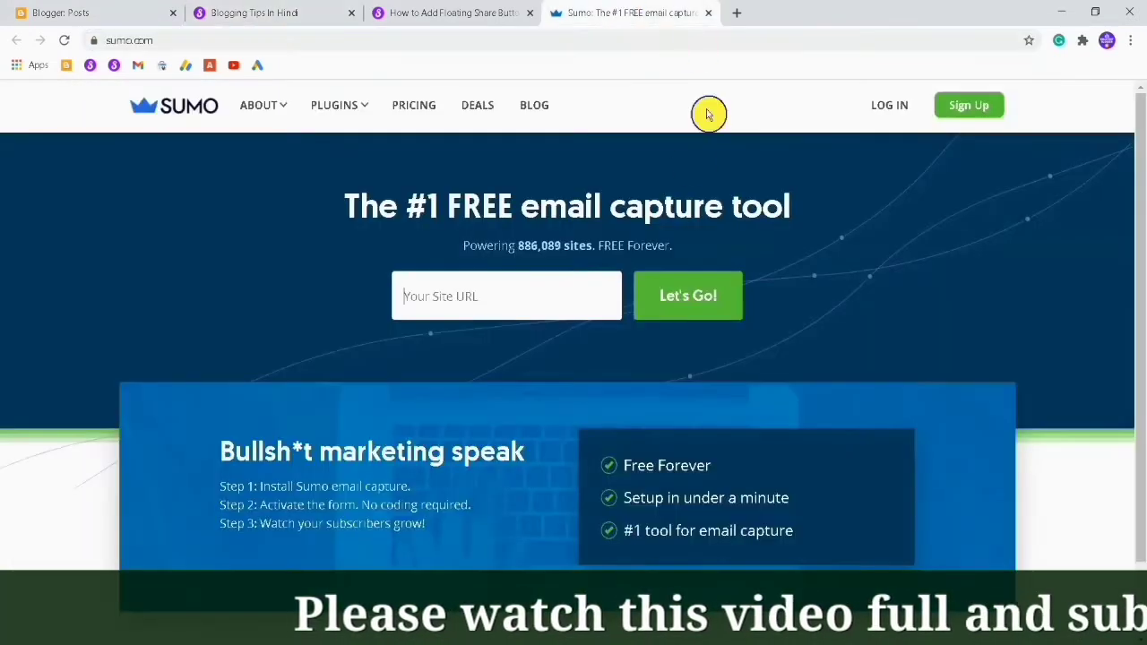
{"action": "left_click", "coordinate": [984, 115]}
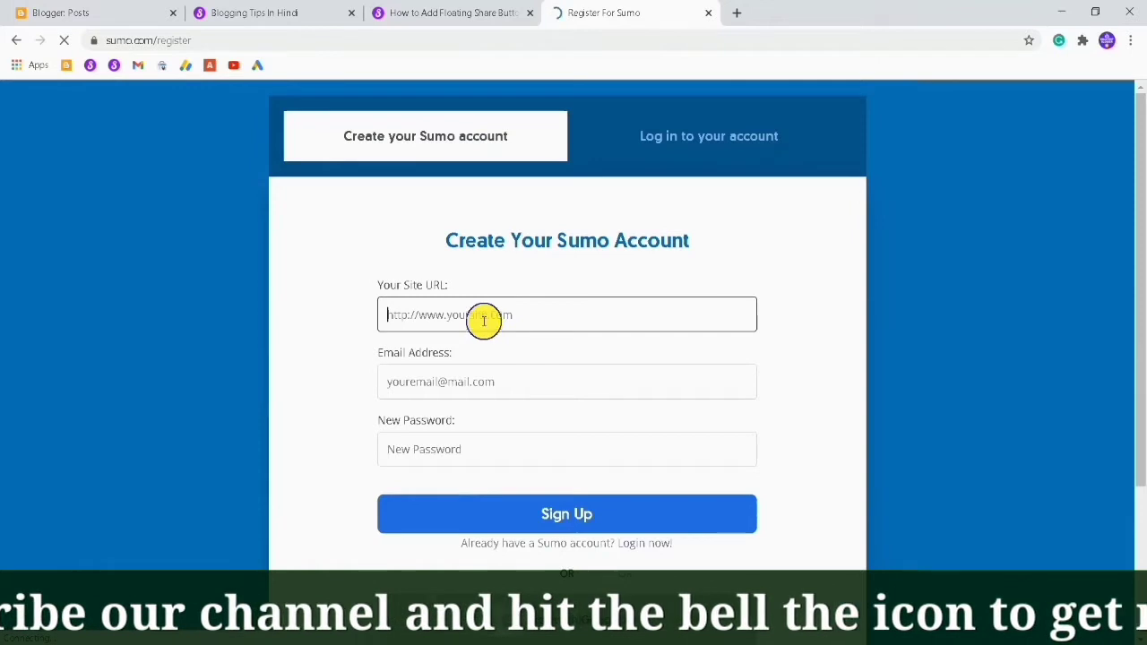
{"action": "left_click", "coordinate": [538, 310]}
{"action": "key", "text": "ctrl+v"}
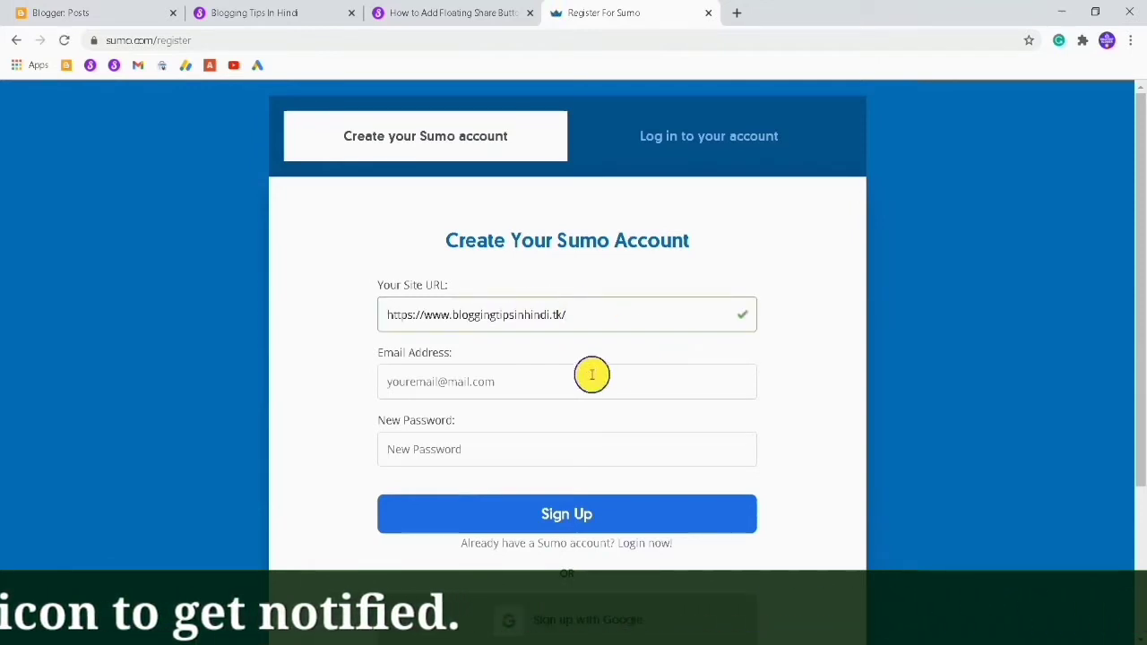
Step: Fill in the account e-mail address and the new password, and submit the Sumo sign-up form
{"action": "left_click", "coordinate": [504, 376]}
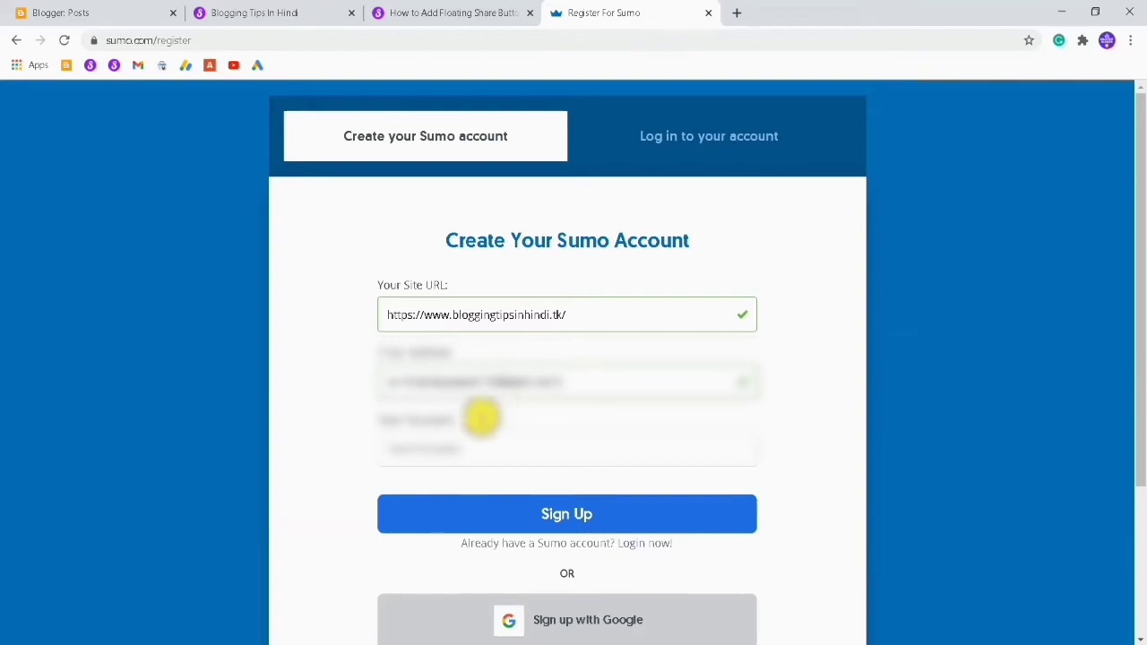
{"action": "left_click", "coordinate": [476, 443]}
{"action": "left_click", "coordinate": [480, 487]}
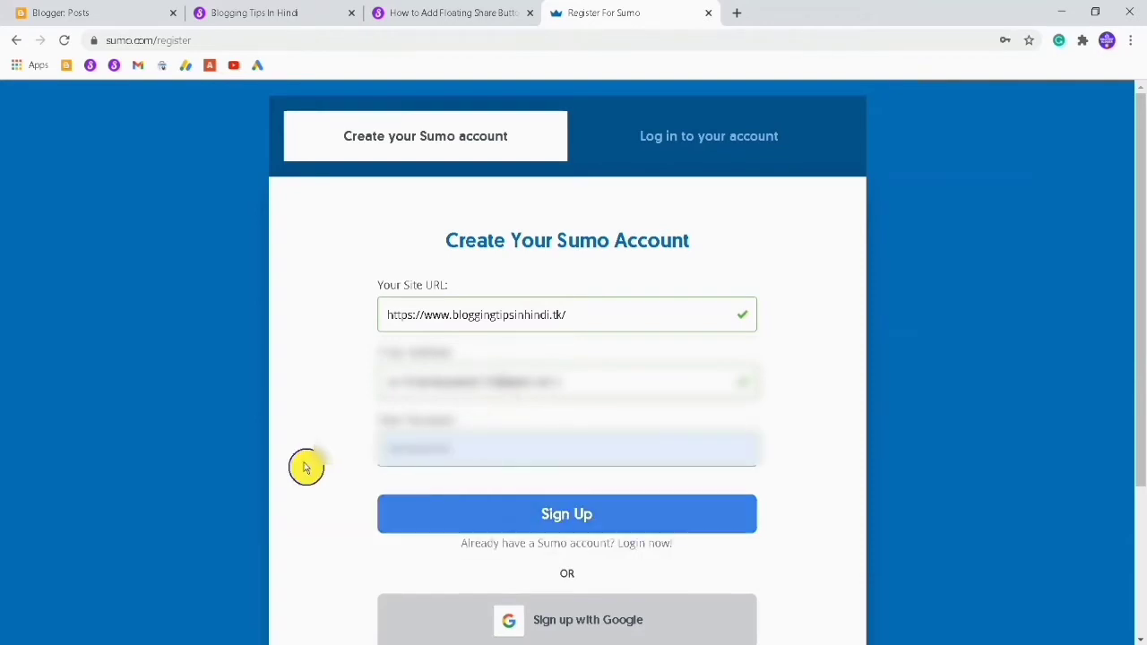
{"action": "left_click", "coordinate": [508, 519]}
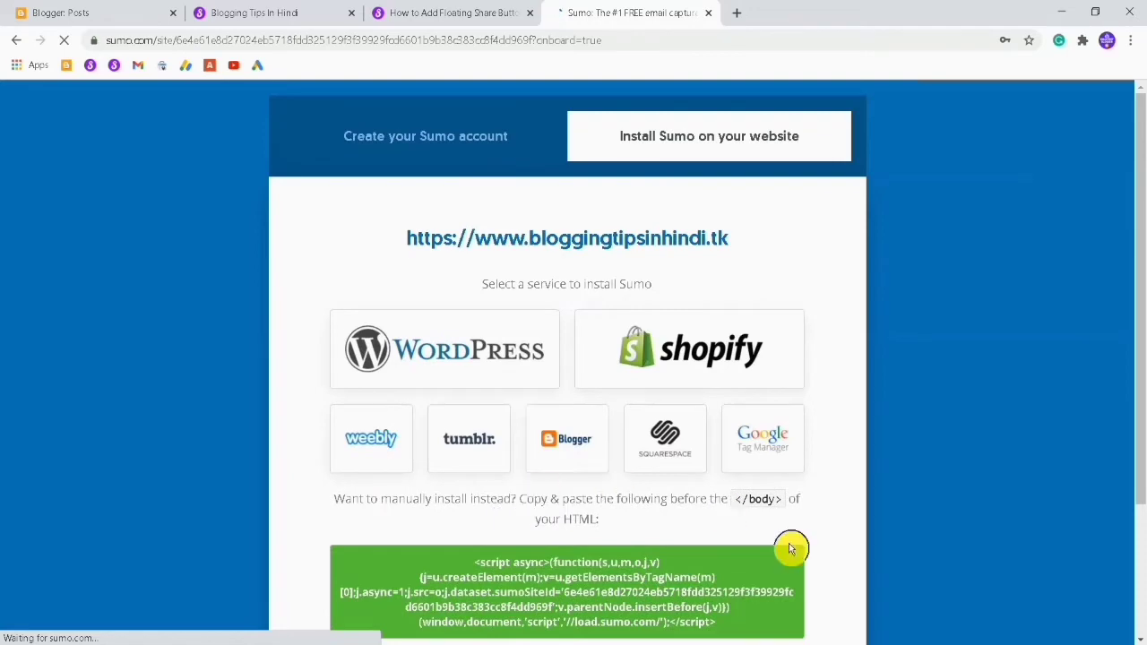
Step: Copy Sumo's manual installation script, intended for the blog's HTML before </body>, to the clipboard
{"action": "scroll", "coordinate": [776, 549], "scroll_direction": "down", "scroll_amount": 2}
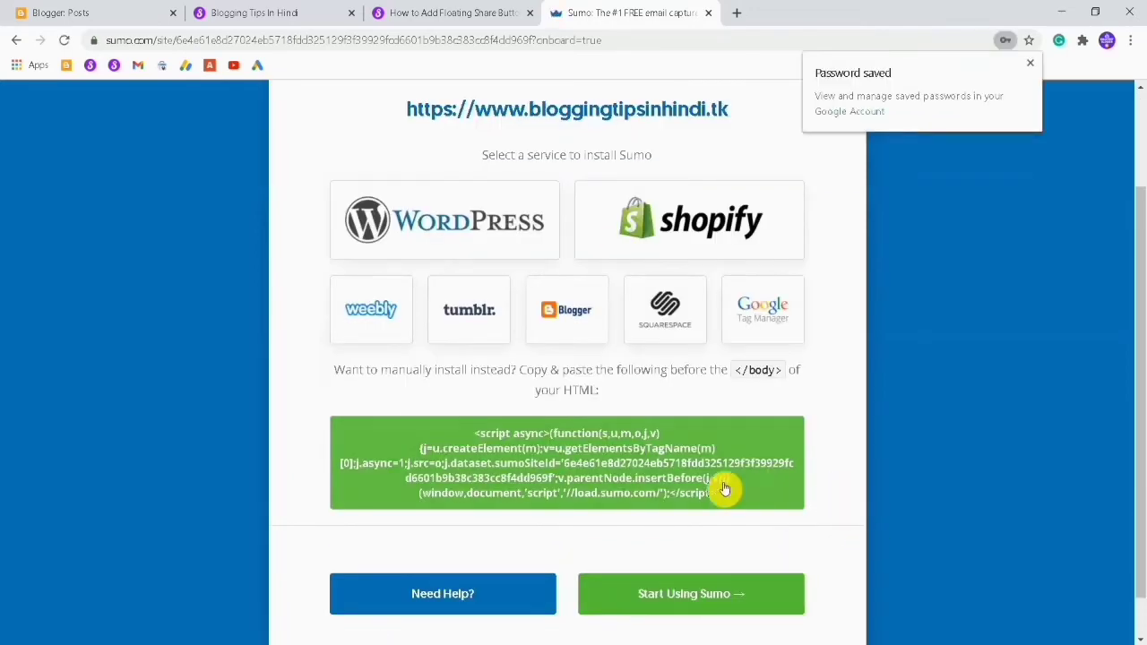
{"action": "scroll", "coordinate": [977, 447], "scroll_direction": "up", "scroll_amount": 2}
{"action": "scroll", "coordinate": [972, 439], "scroll_direction": "down", "scroll_amount": 2}
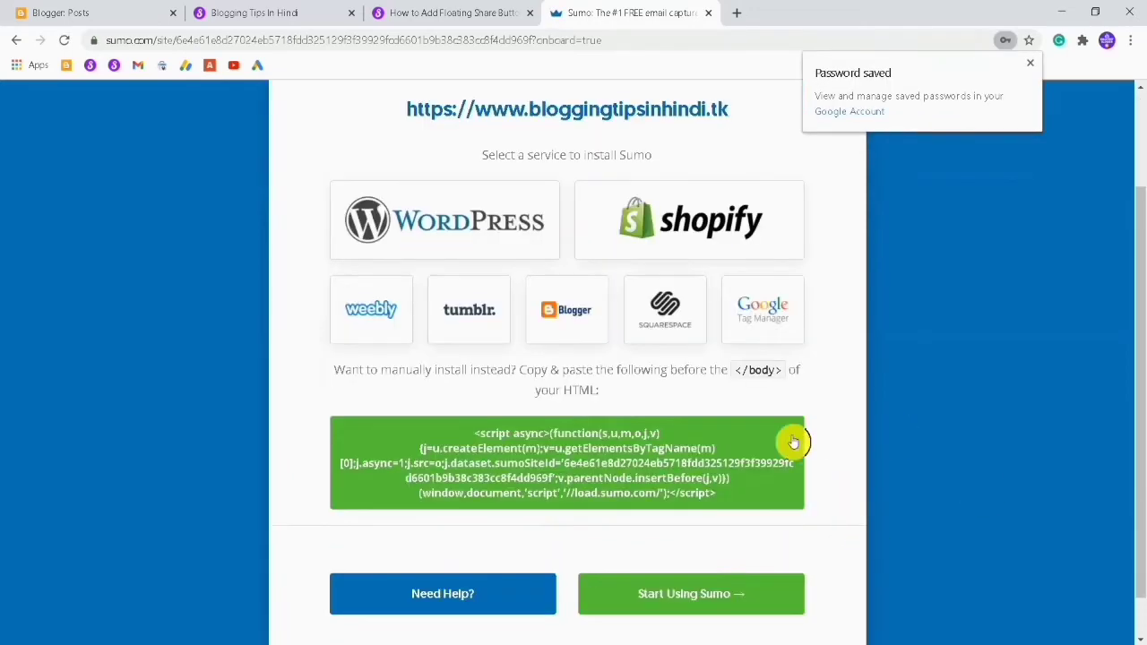
{"action": "left_click", "coordinate": [673, 459]}
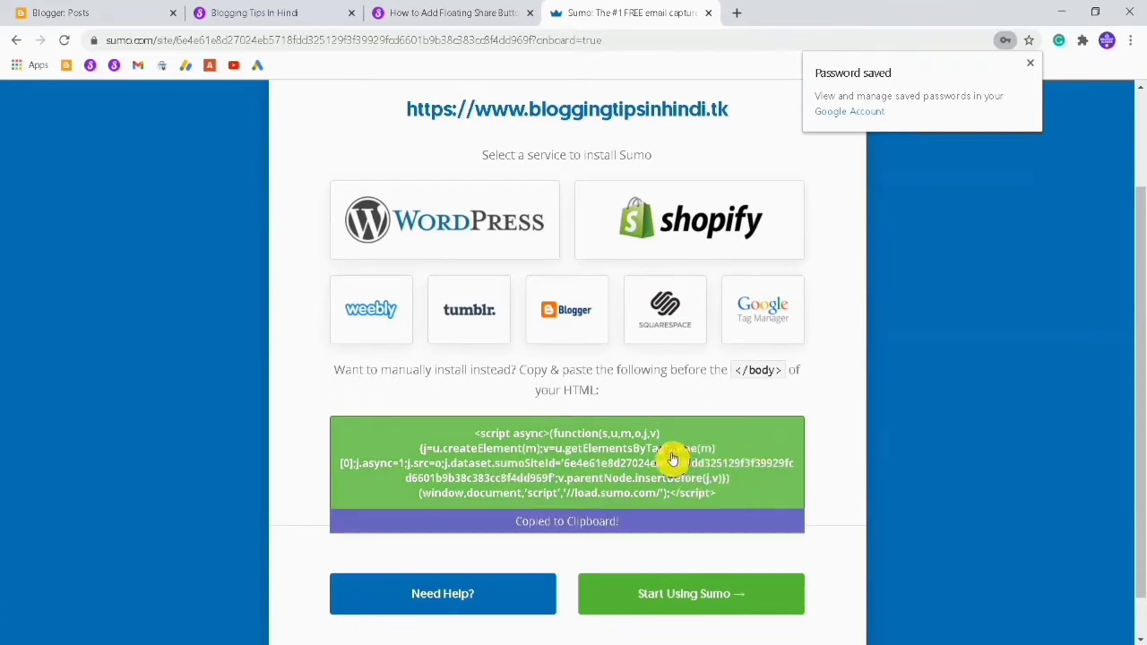
{"action": "left_click", "coordinate": [727, 505]}
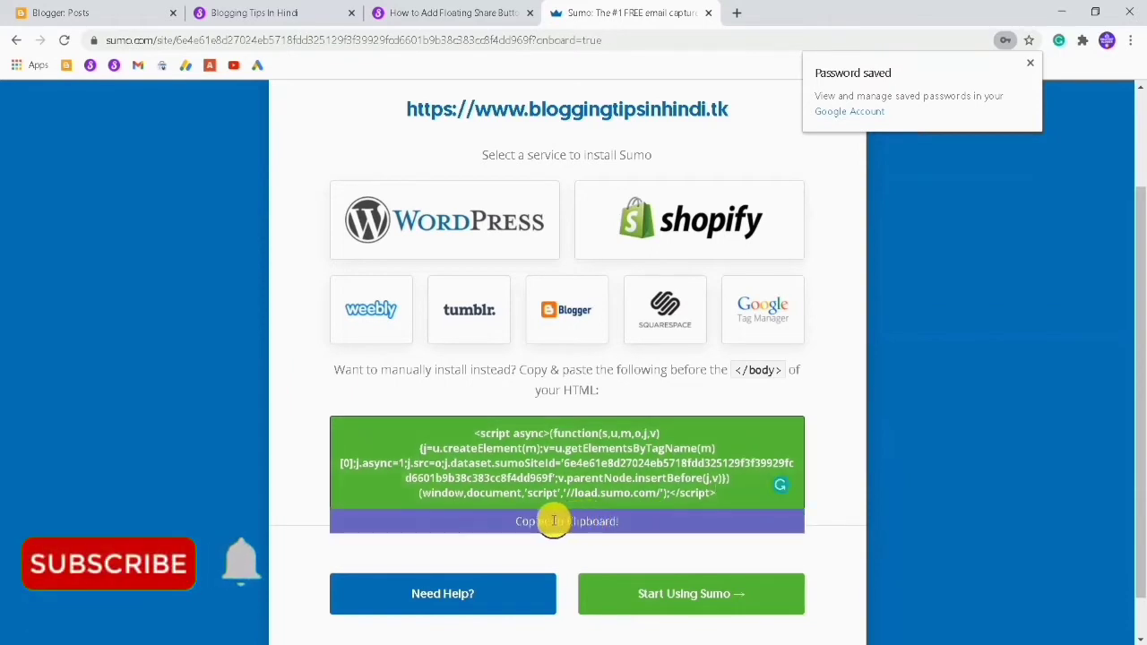
Step: Switch to Blogger and open the Blogging Tips in Hindi theme for HTML editing
{"action": "left_click", "coordinate": [55, 13]}
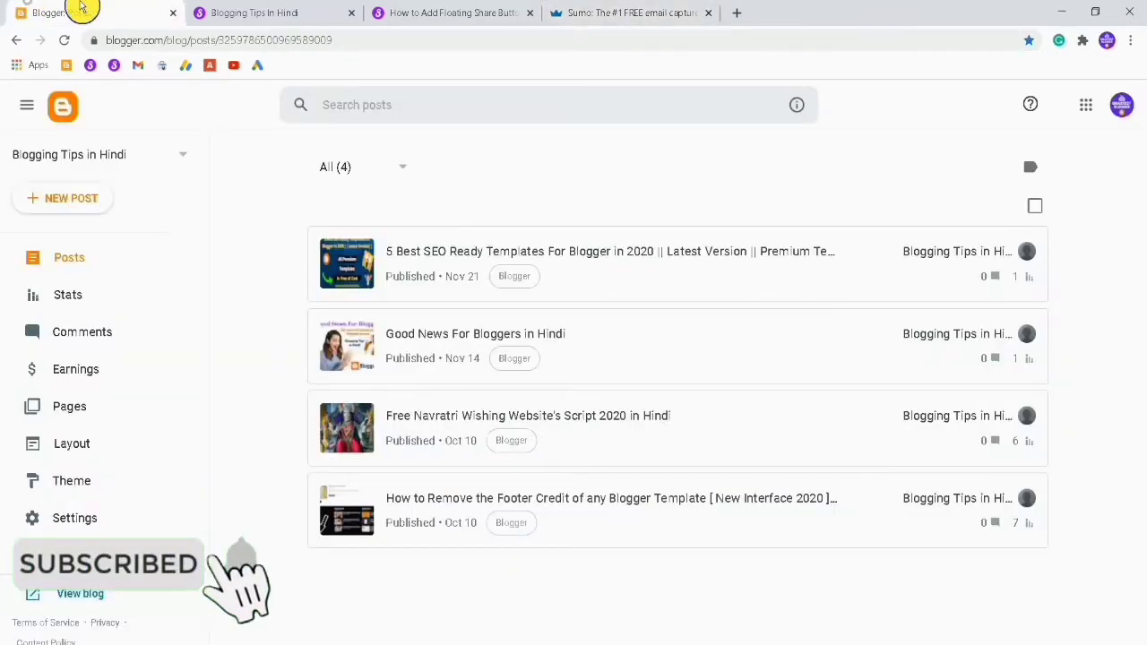
{"action": "left_click", "coordinate": [48, 483]}
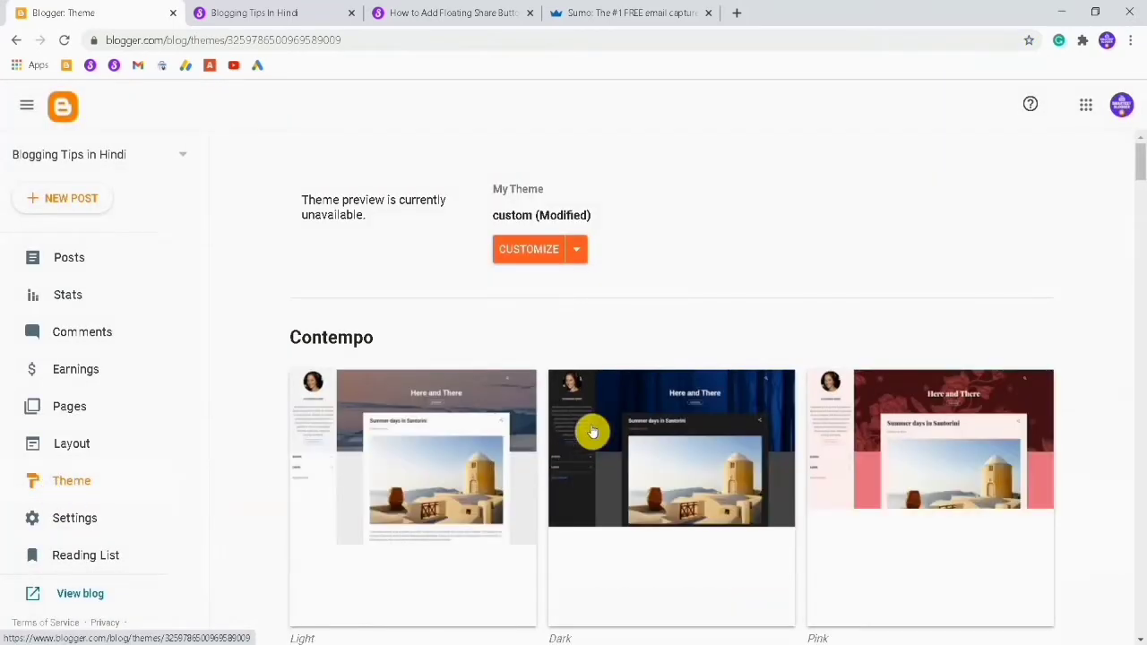
{"action": "left_click", "coordinate": [578, 255]}
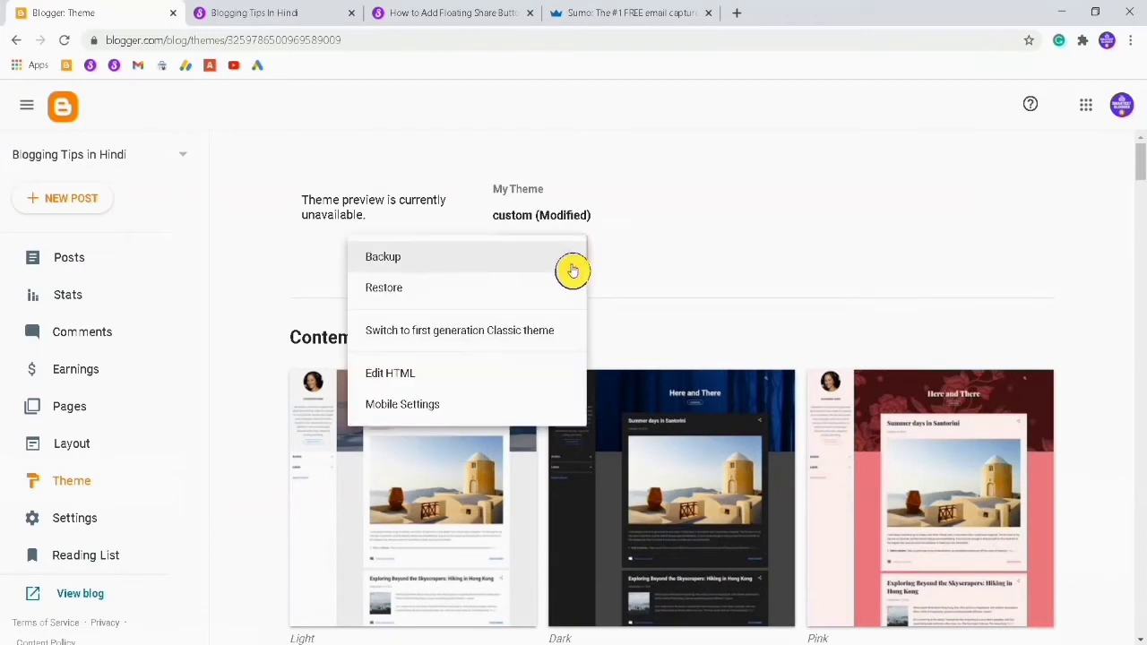
{"action": "left_click", "coordinate": [428, 377]}
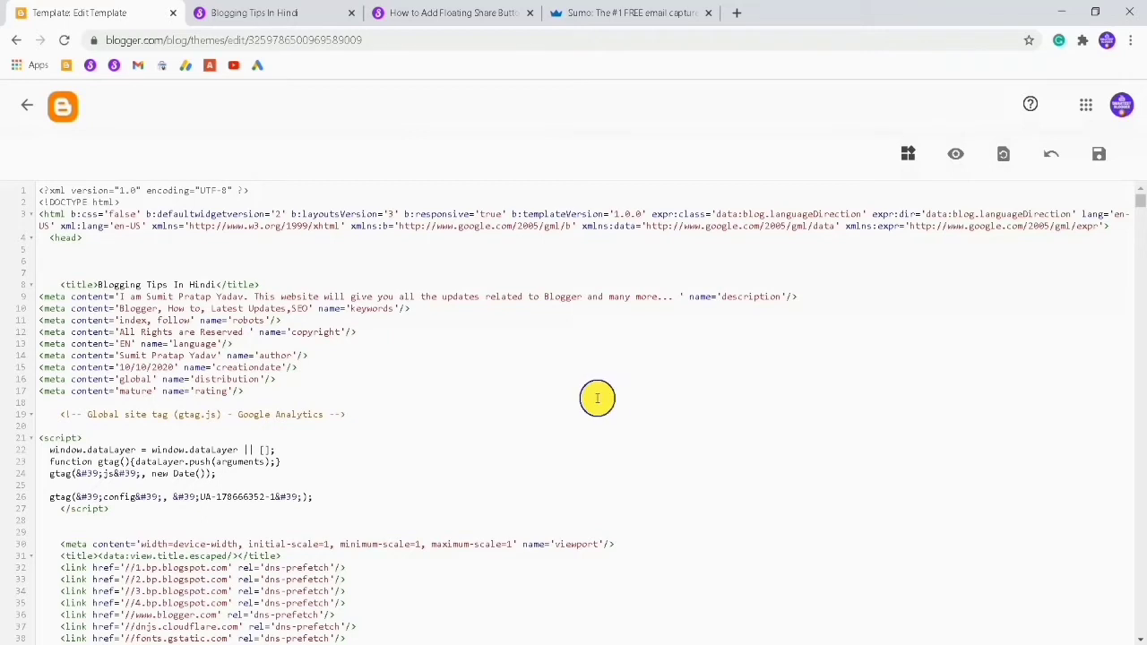
Step: Find the </body> tag in the theme HTML and insert blank lines directly above it
{"action": "key", "text": "ctrl+f"}
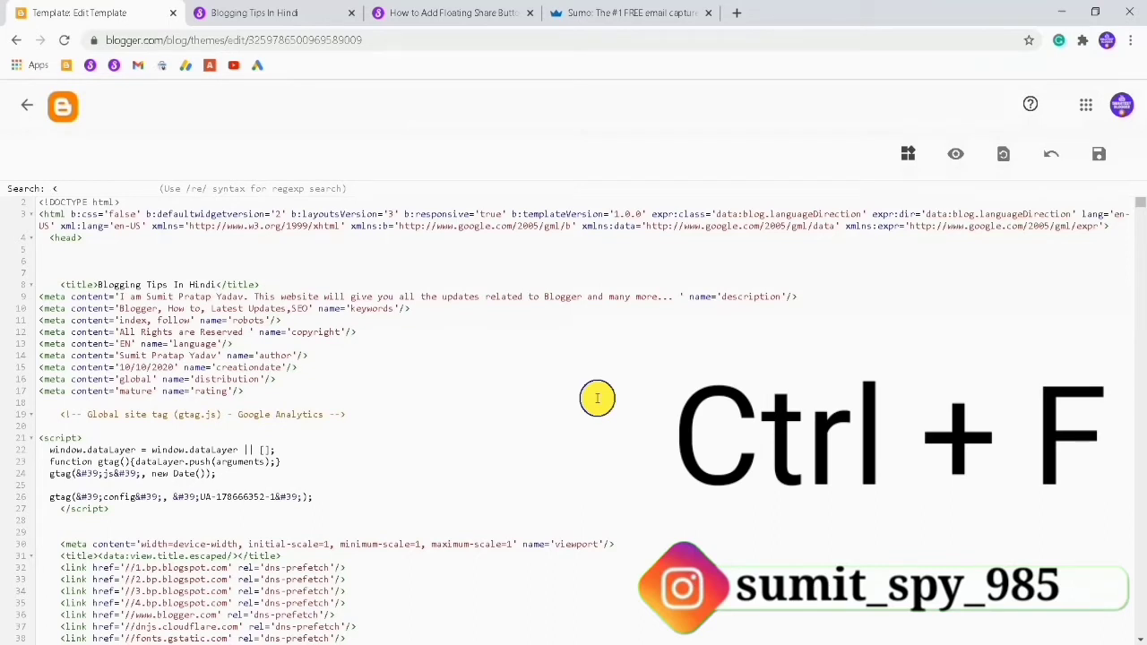
{"action": "type", "text": "</body>"}
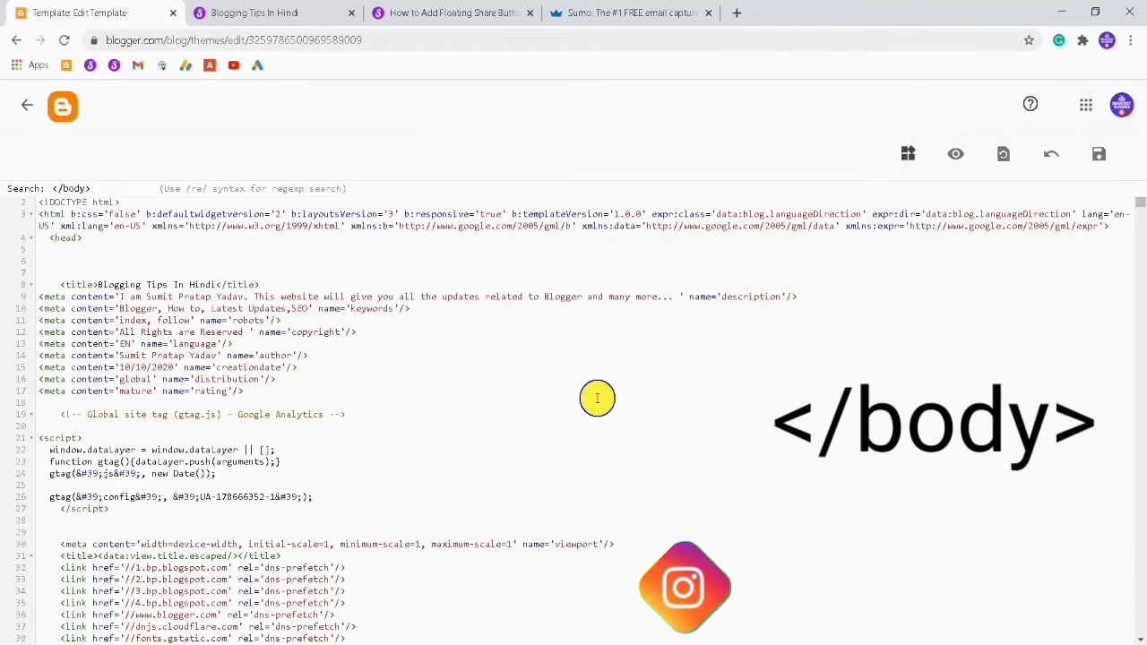
{"action": "key", "text": "Return"}
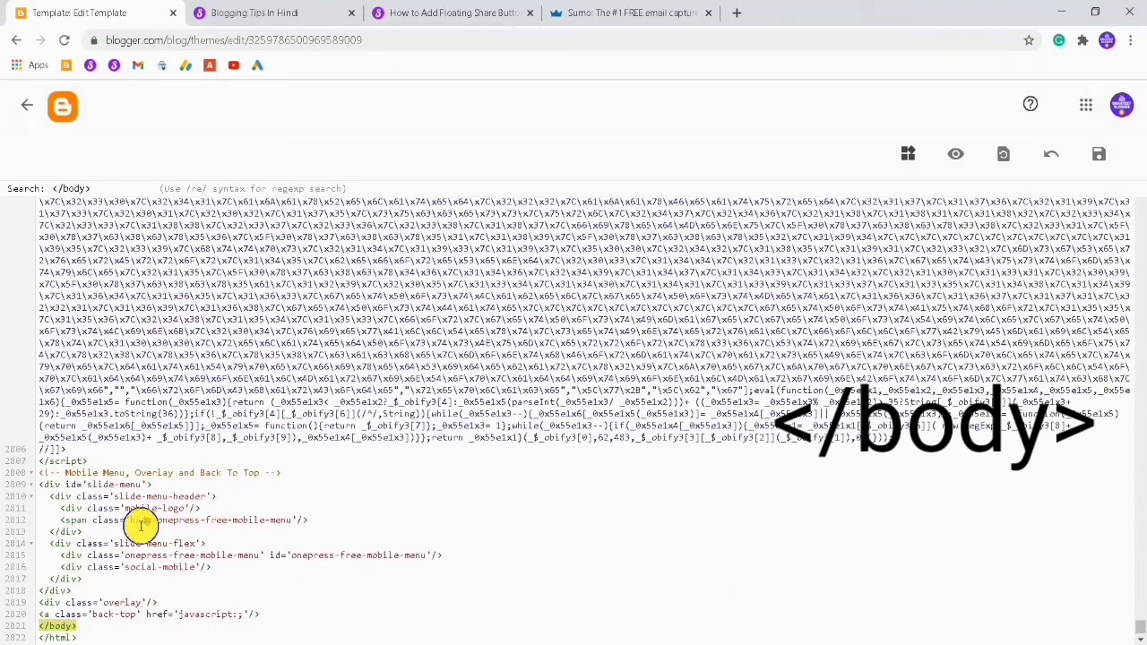
{"action": "left_click", "coordinate": [270, 614]}
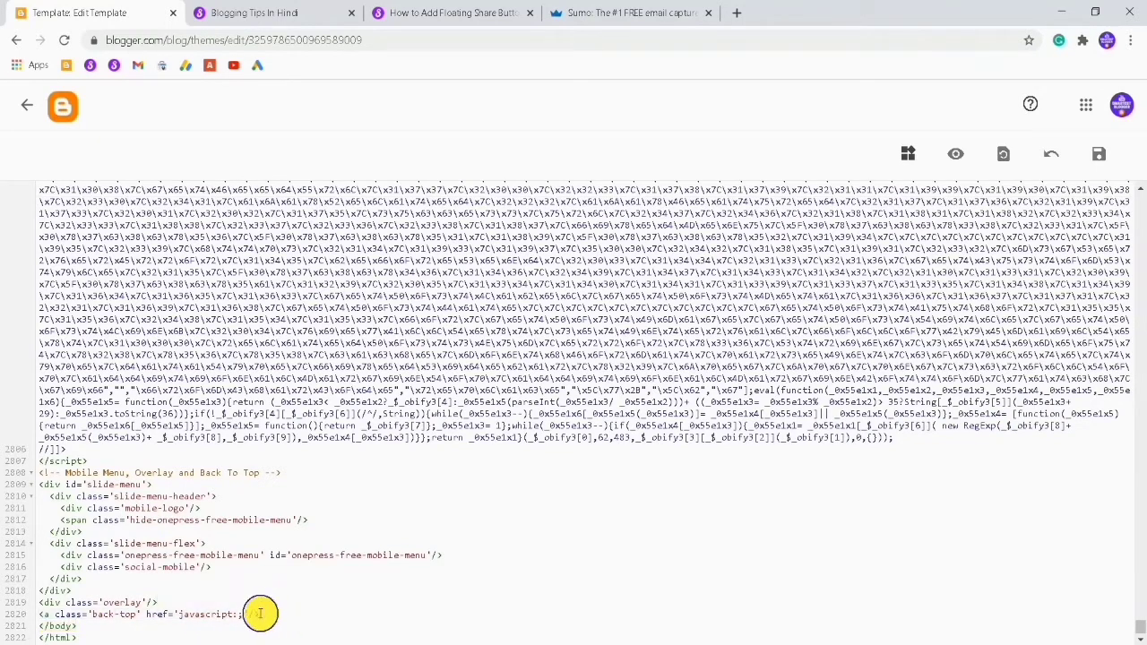
{"action": "key", "text": "Return"}
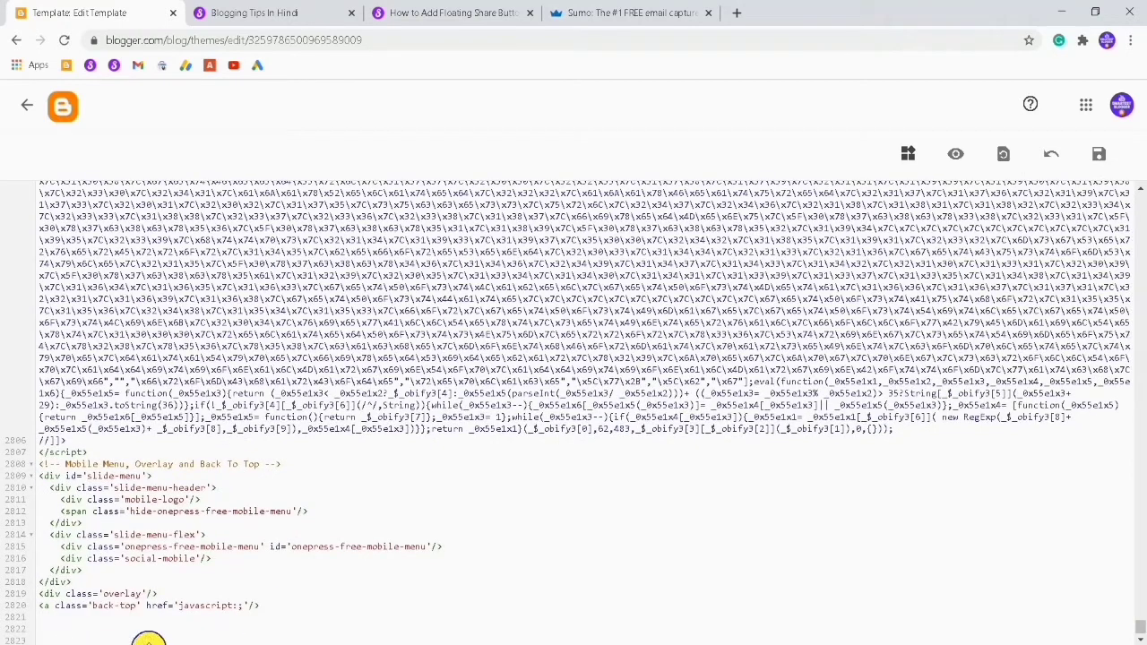
Step: Paste the copied Sumo script into the blank lines above </body> and save the theme
{"action": "scroll", "coordinate": [170, 636], "scroll_direction": "down", "scroll_amount": 1}
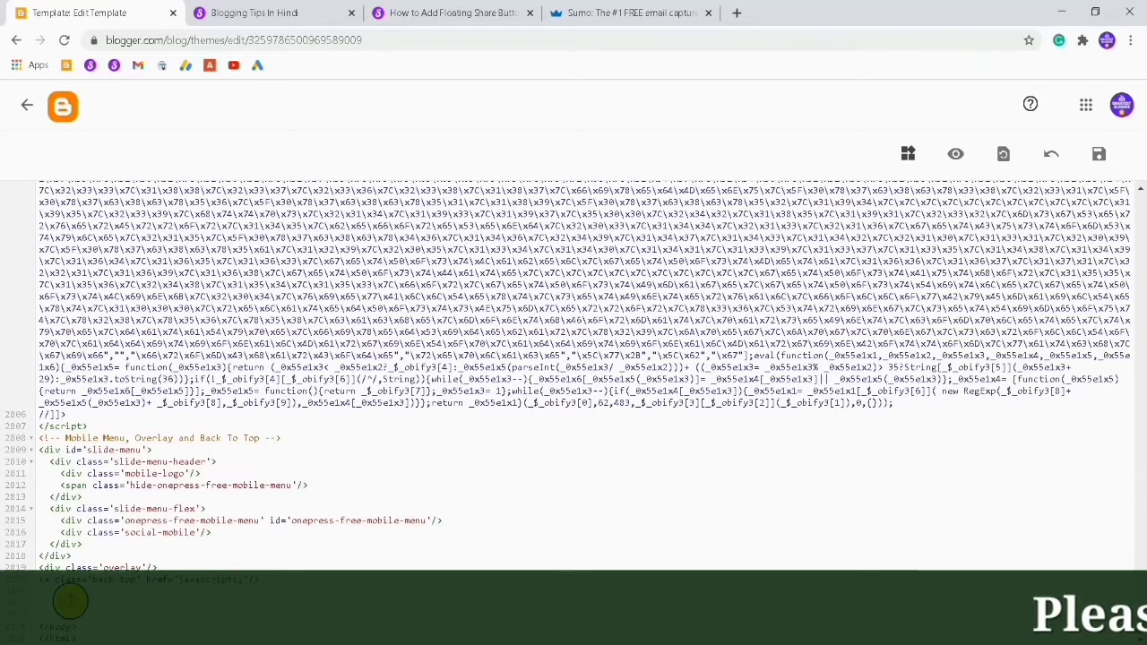
{"action": "right_click", "coordinate": [70, 600]}
{"action": "left_click", "coordinate": [123, 494]}
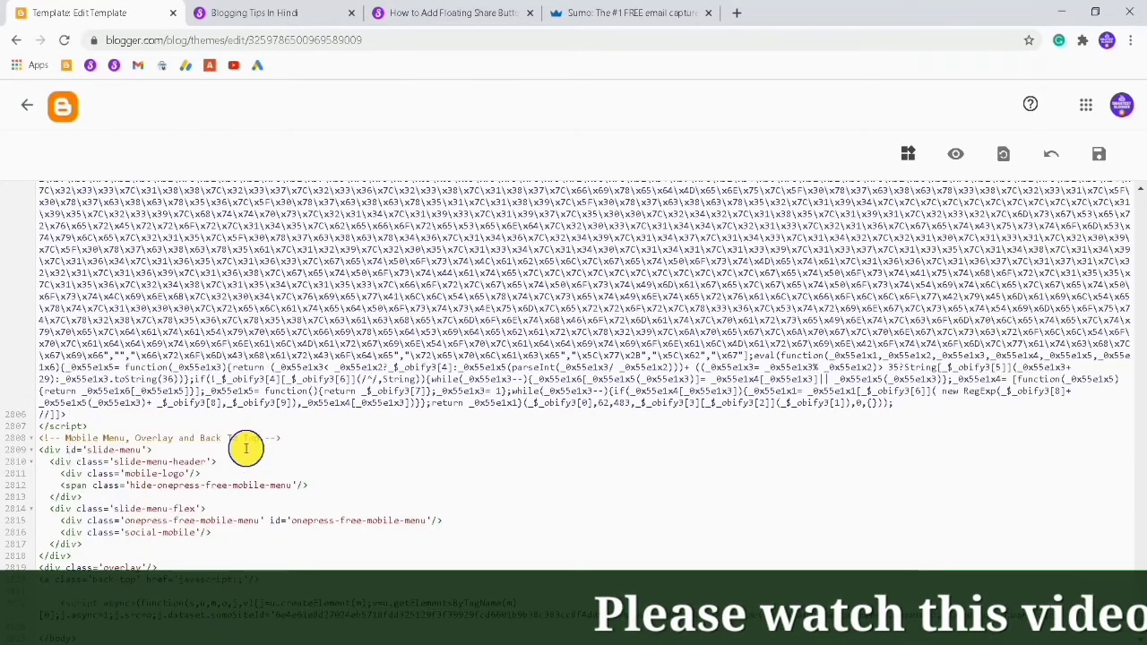
{"action": "left_click", "coordinate": [1100, 156]}
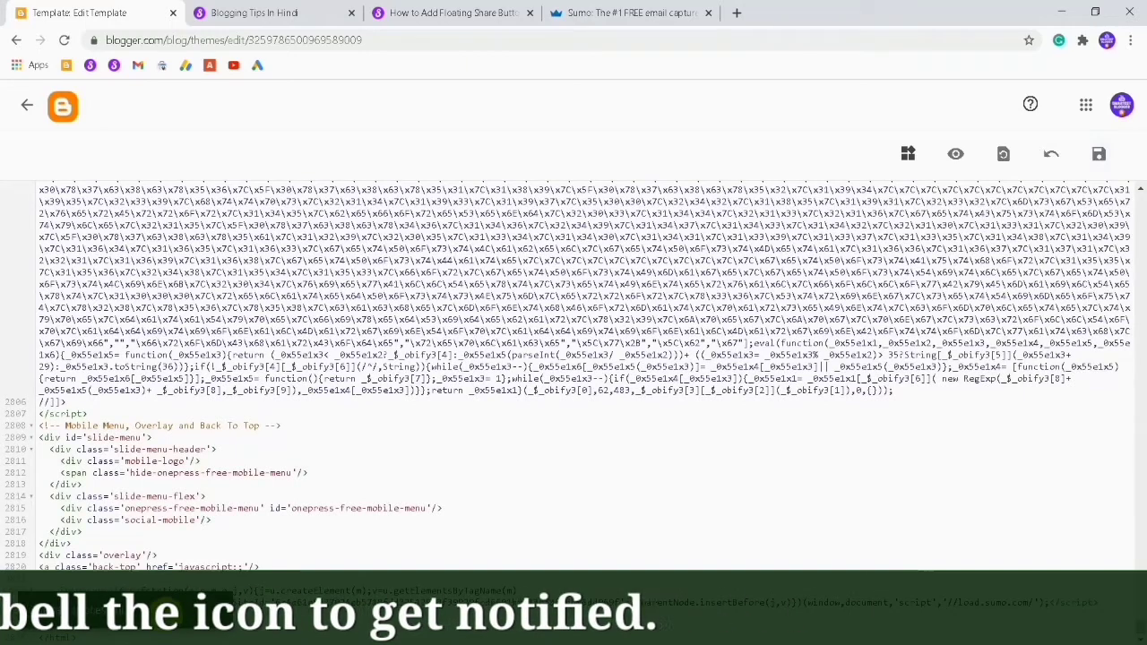
Step: Switch to the open Blogging Tips in Hindi home page and reload it to check for the share button
{"action": "left_click", "coordinate": [290, 15]}
{"action": "left_click", "coordinate": [89, 43]}
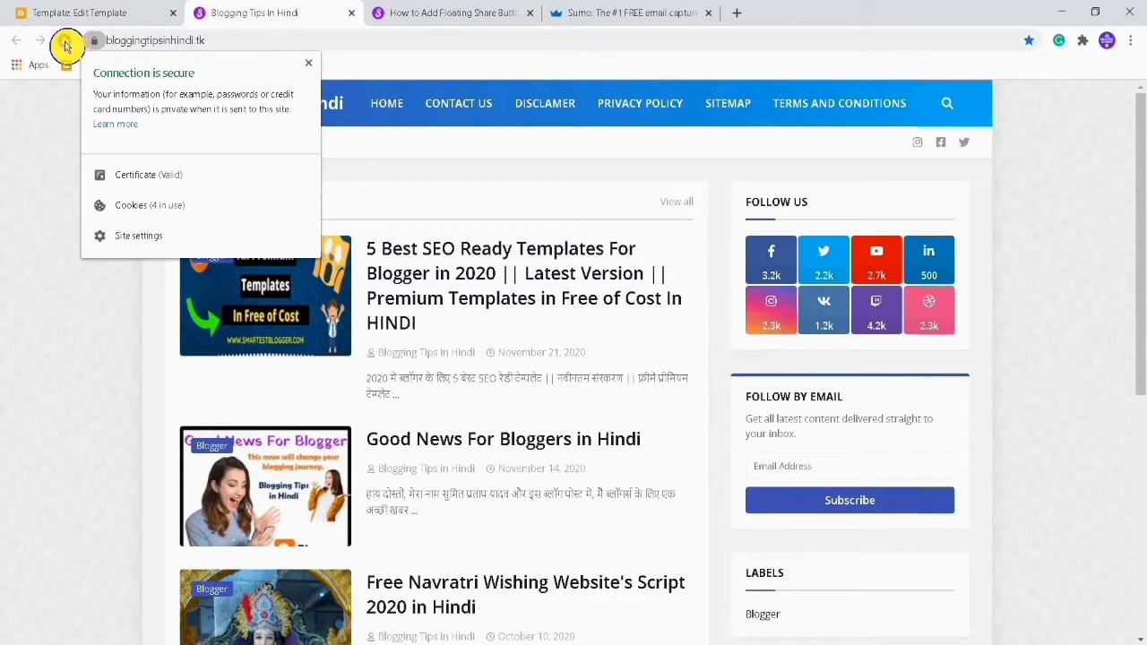
{"action": "left_click", "coordinate": [64, 41]}
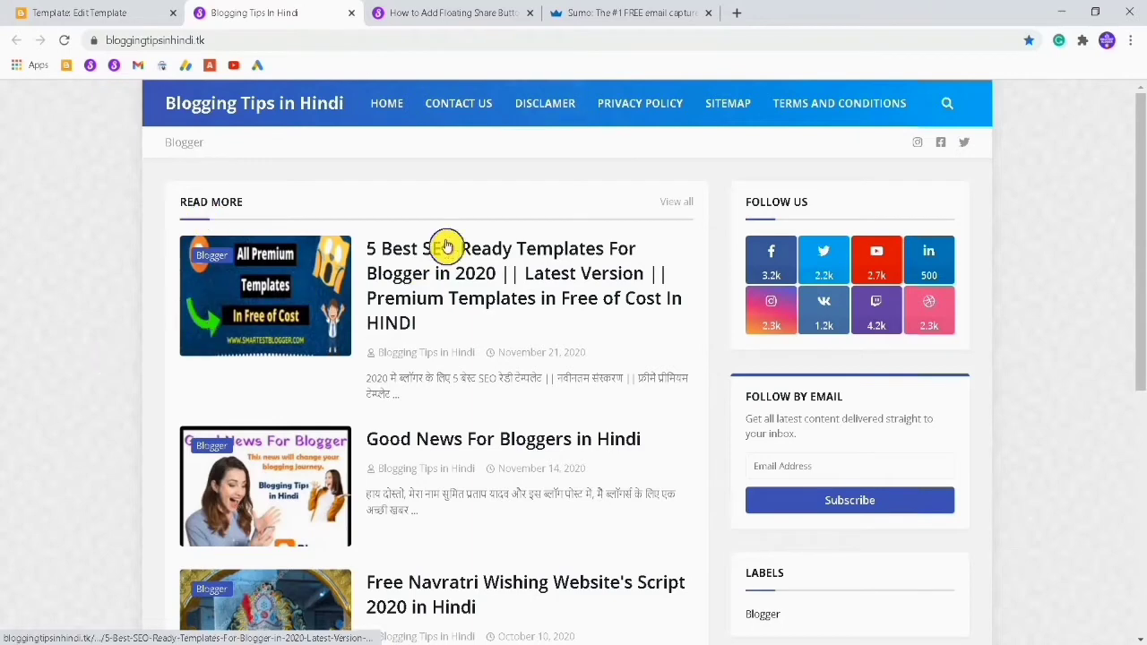
Step: Return to Sumo, finish the installation by starting to use Sumo, and decline the suggested newsletter form
{"action": "left_click", "coordinate": [590, 16]}
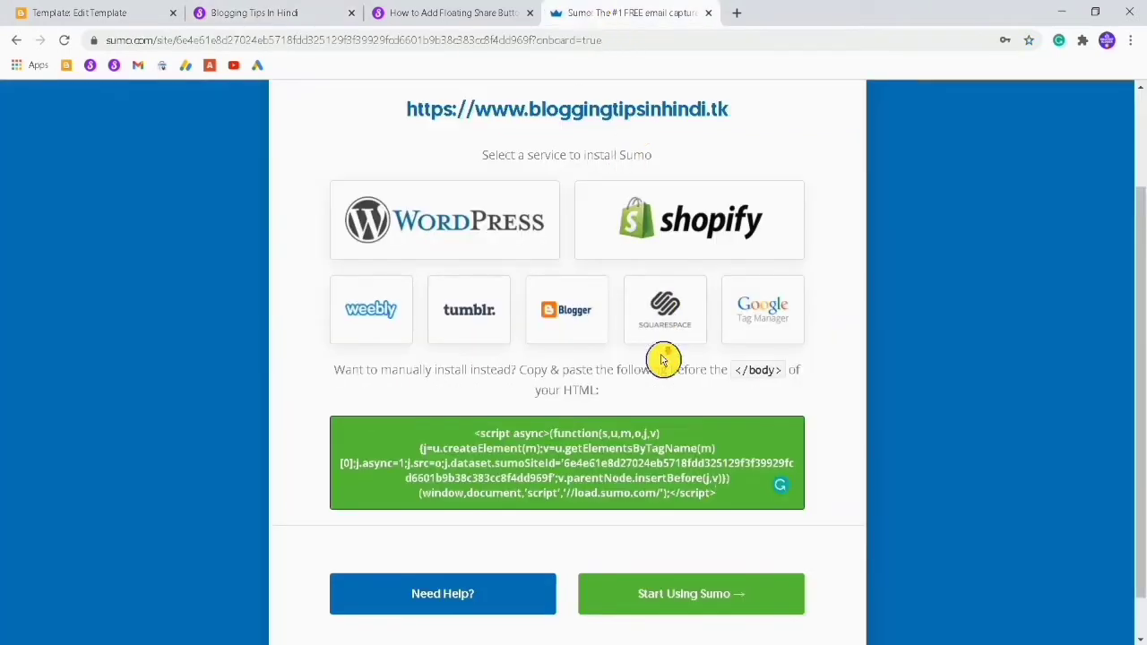
{"action": "scroll", "coordinate": [663, 358], "scroll_direction": "down", "scroll_amount": 1}
{"action": "left_click", "coordinate": [661, 549]}
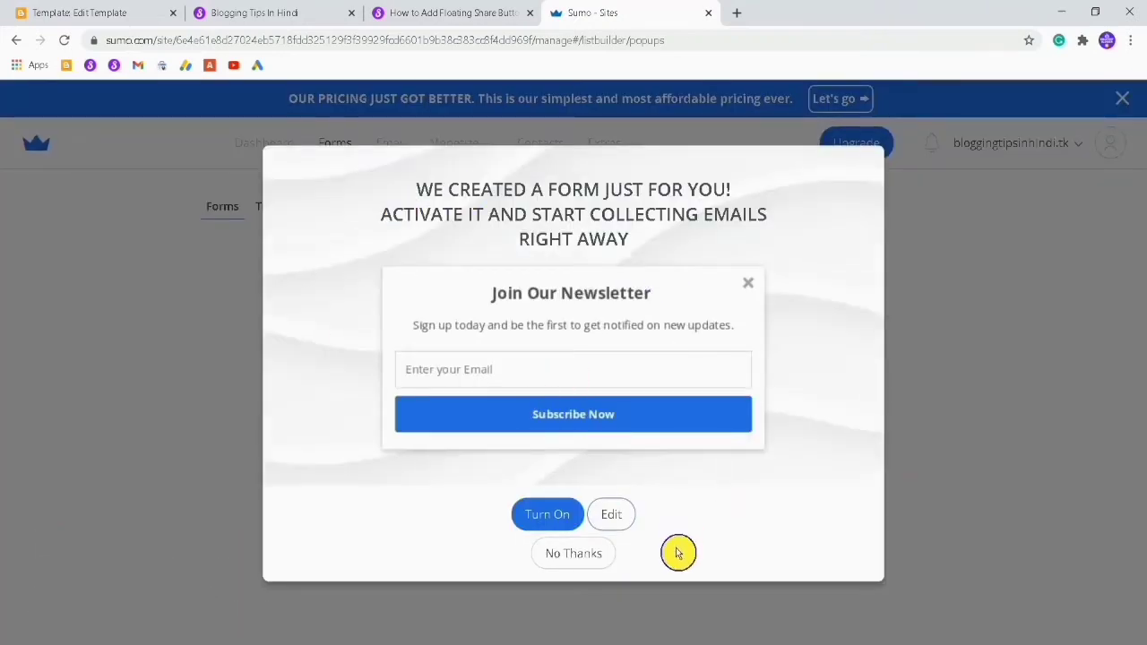
{"action": "left_click", "coordinate": [580, 556]}
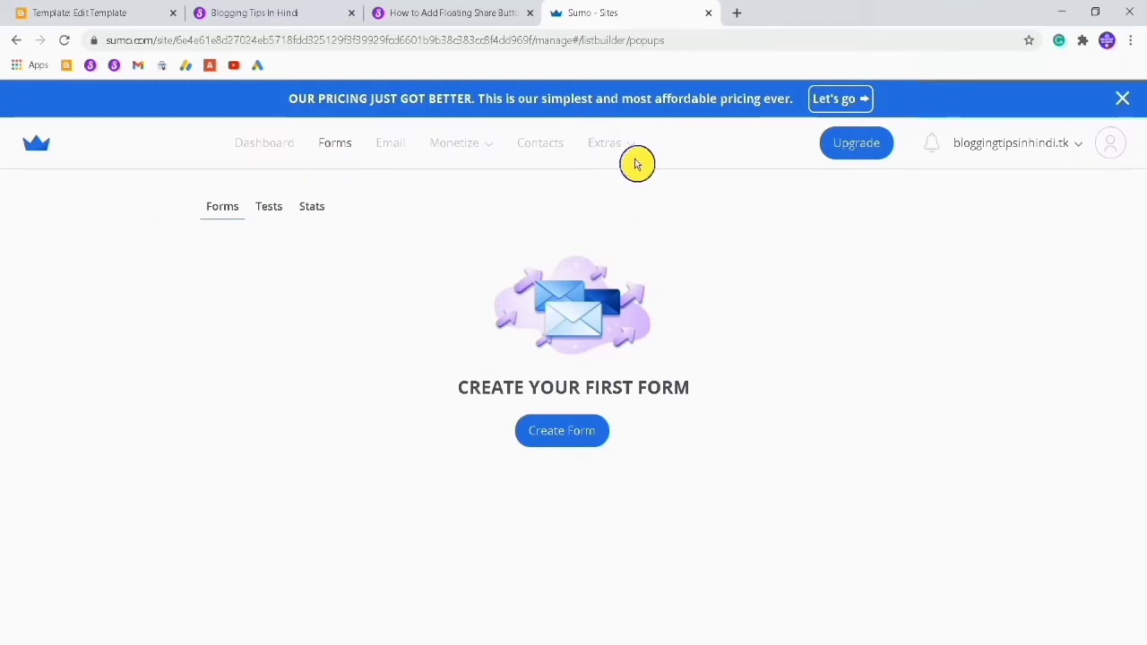
Step: Open Sumo's Share extra and activate it for the site
{"action": "mouse_move", "coordinate": [621, 155]}
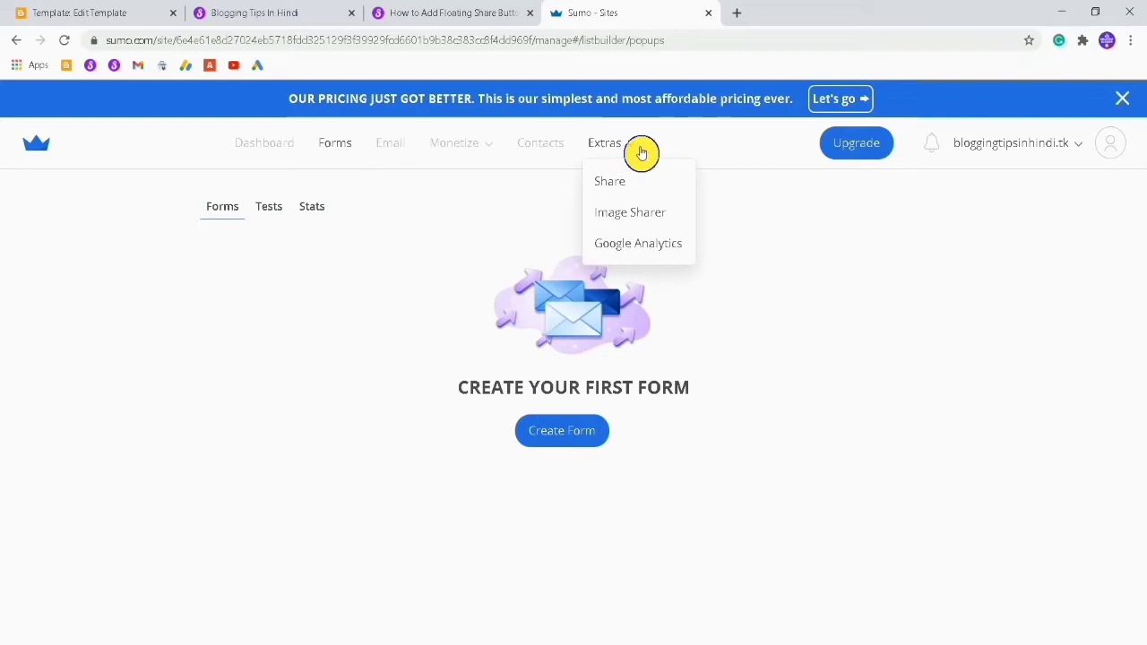
{"action": "left_click", "coordinate": [610, 190]}
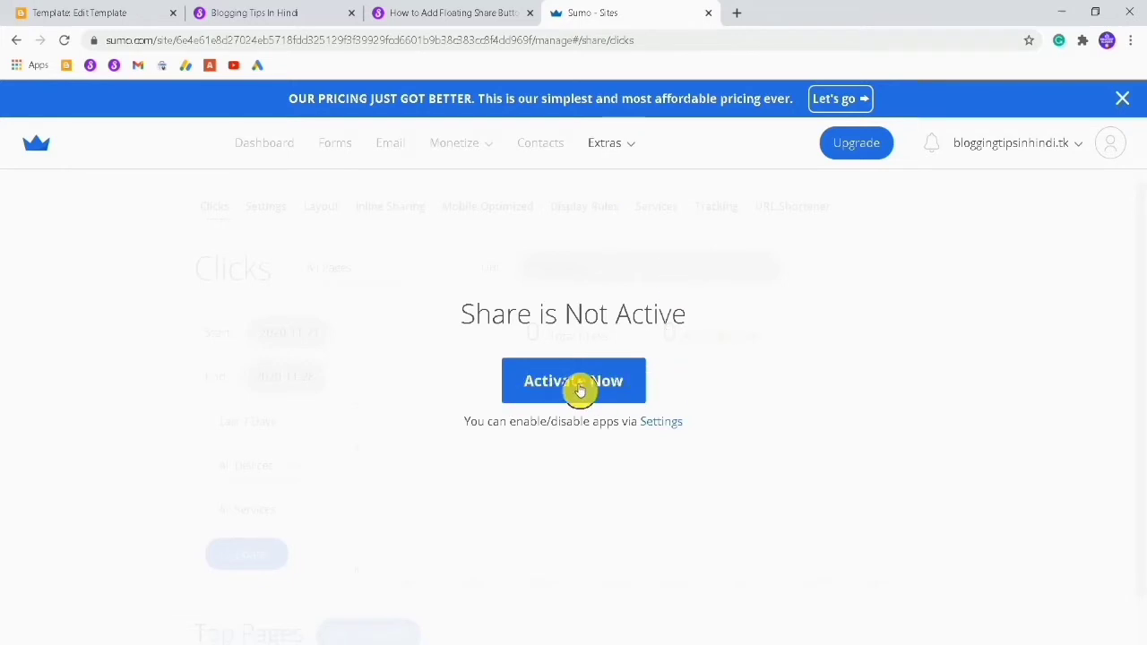
{"action": "left_click", "coordinate": [578, 385]}
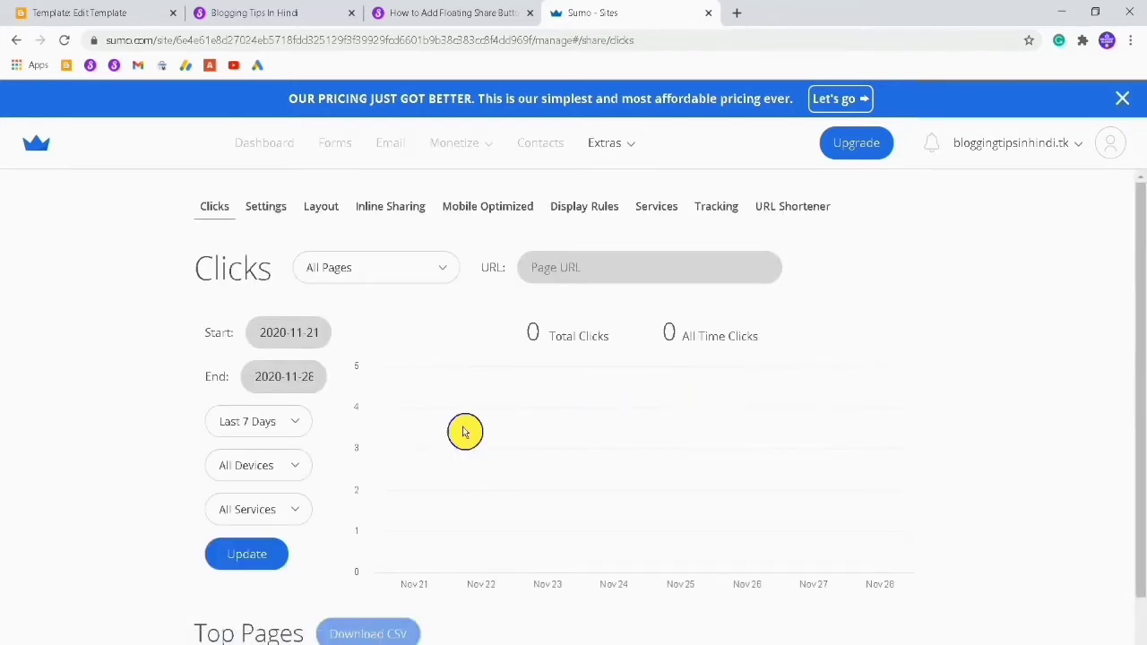
{"action": "left_click", "coordinate": [607, 145]}
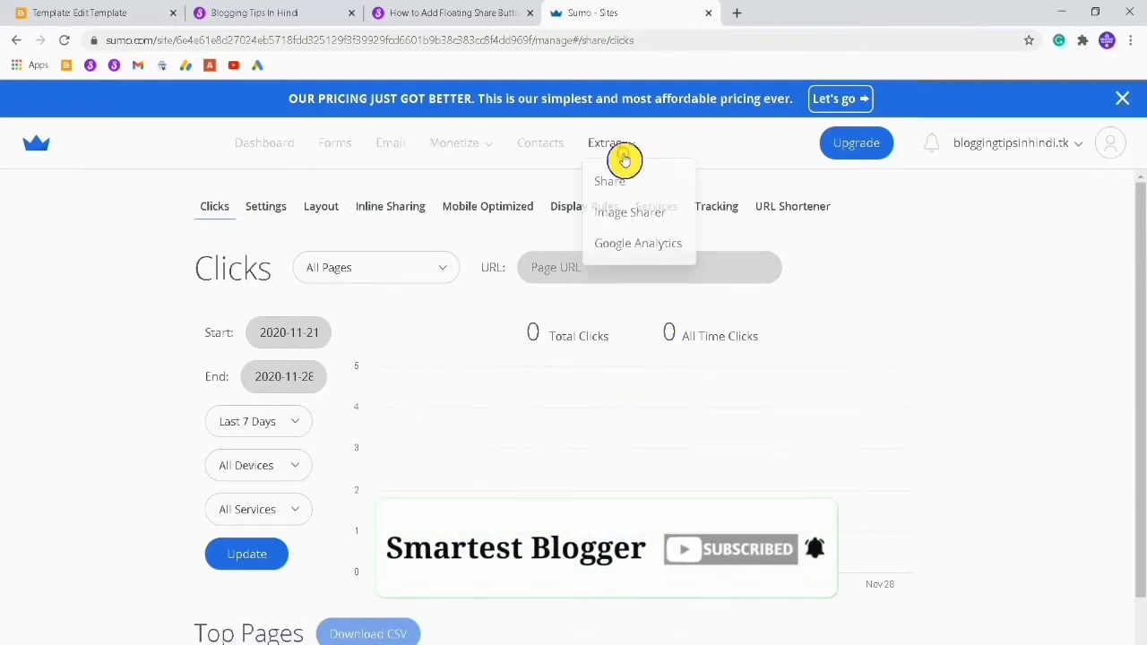
{"action": "left_click", "coordinate": [618, 190]}
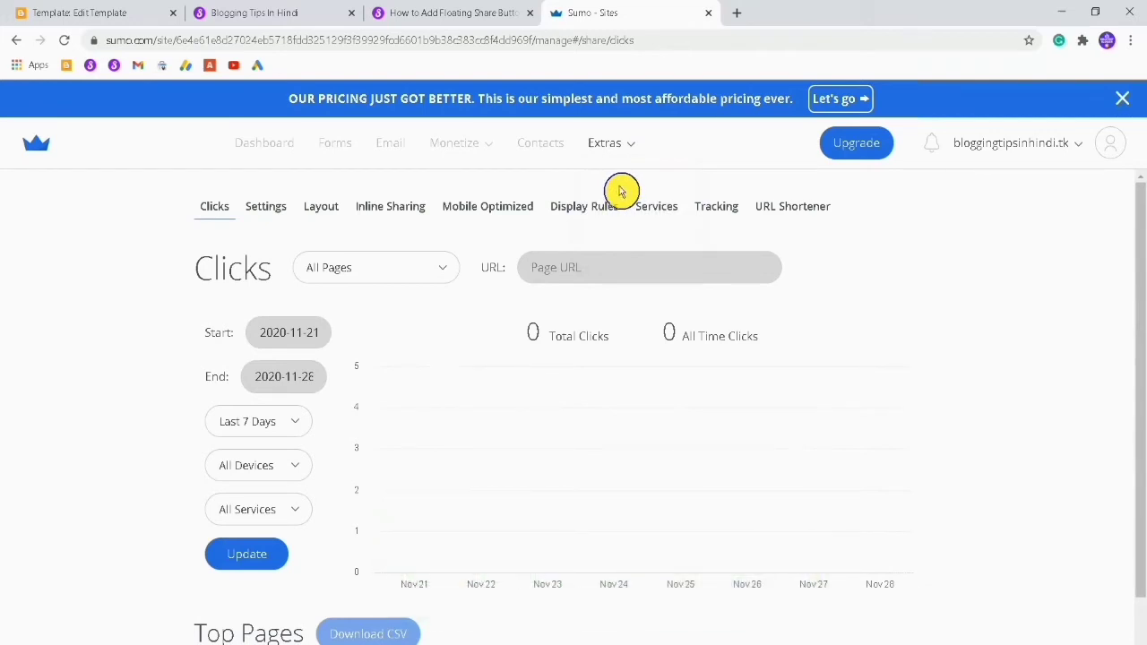
{"action": "scroll", "coordinate": [636, 304], "scroll_direction": "down", "scroll_amount": 1}
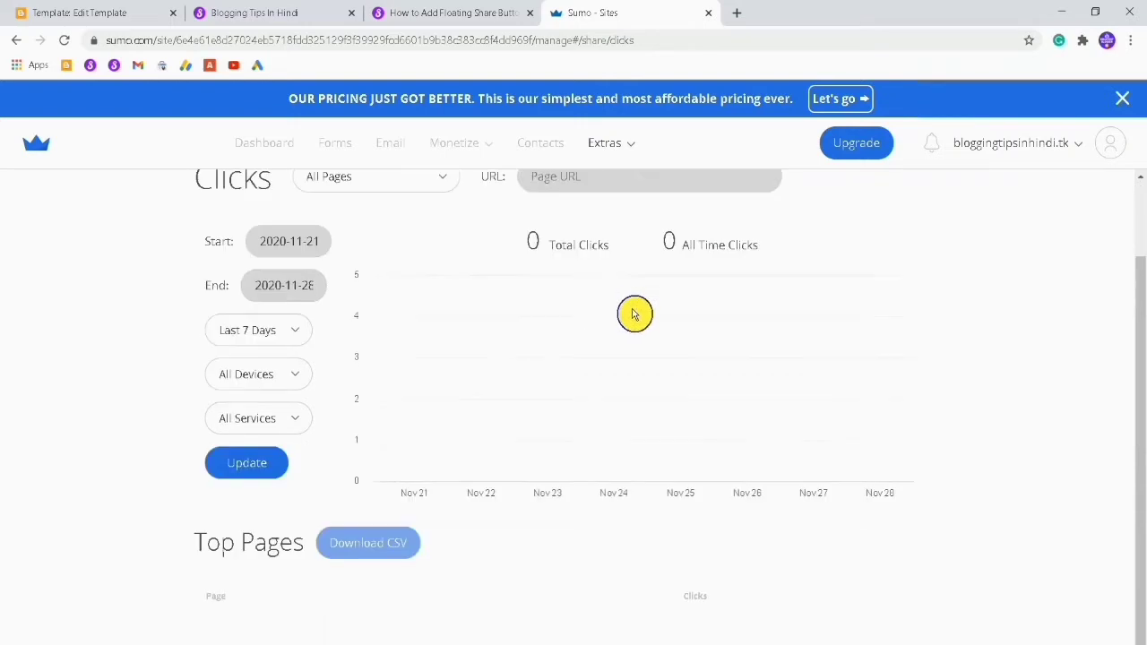
{"action": "scroll", "coordinate": [634, 314], "scroll_direction": "up", "scroll_amount": 1}
{"action": "mouse_move", "coordinate": [630, 149]}
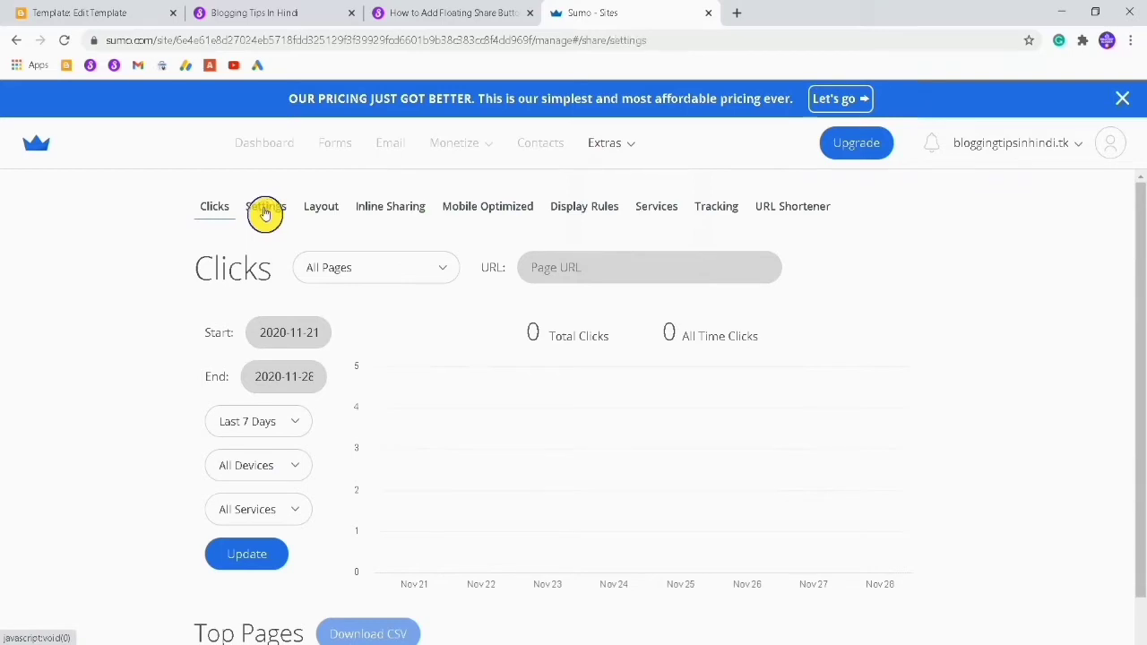
Step: In the Share settings, remove Google+ from the selected services and add WhatsApp as the first one
{"action": "left_click", "coordinate": [265, 211]}
{"action": "scroll", "coordinate": [740, 398], "scroll_direction": "down", "scroll_amount": 5}
{"action": "scroll", "coordinate": [743, 422], "scroll_direction": "up", "scroll_amount": 4}
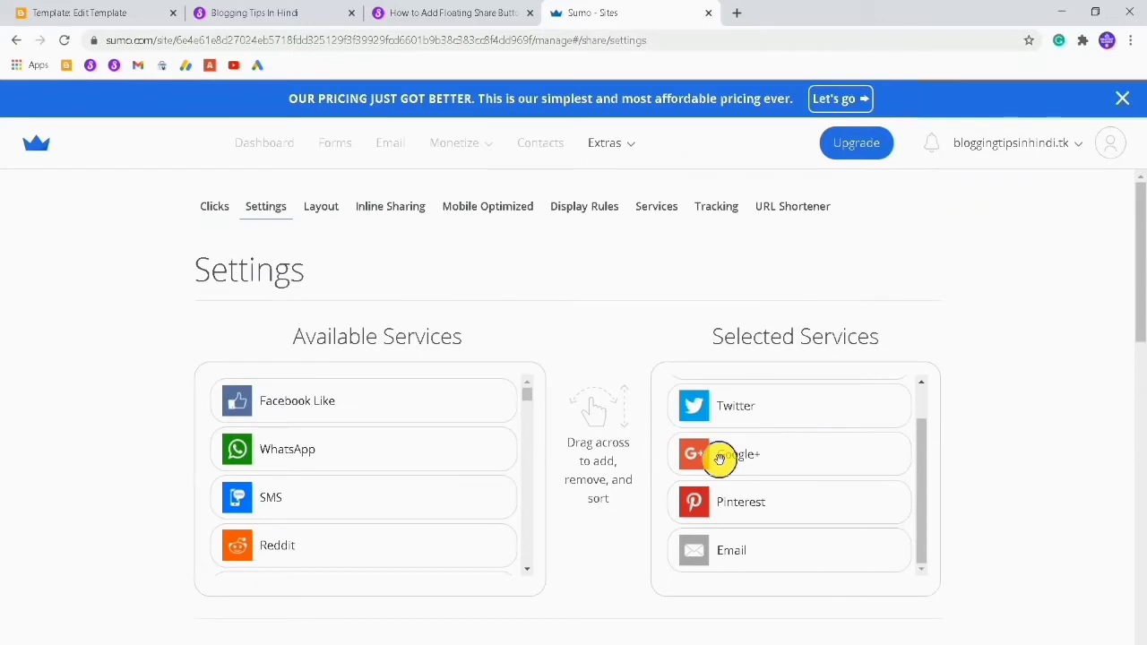
{"action": "scroll", "coordinate": [768, 444], "scroll_direction": "up", "scroll_amount": 1}
{"action": "scroll", "coordinate": [776, 457], "scroll_direction": "down", "scroll_amount": 1}
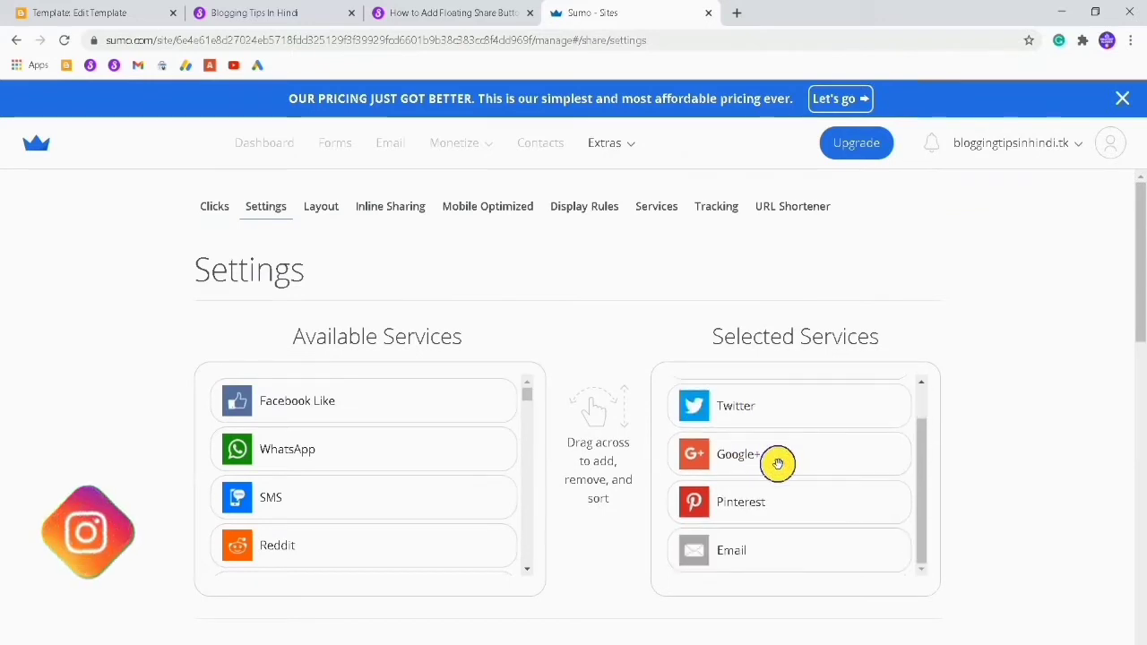
{"action": "scroll", "coordinate": [777, 464], "scroll_direction": "up", "scroll_amount": 1}
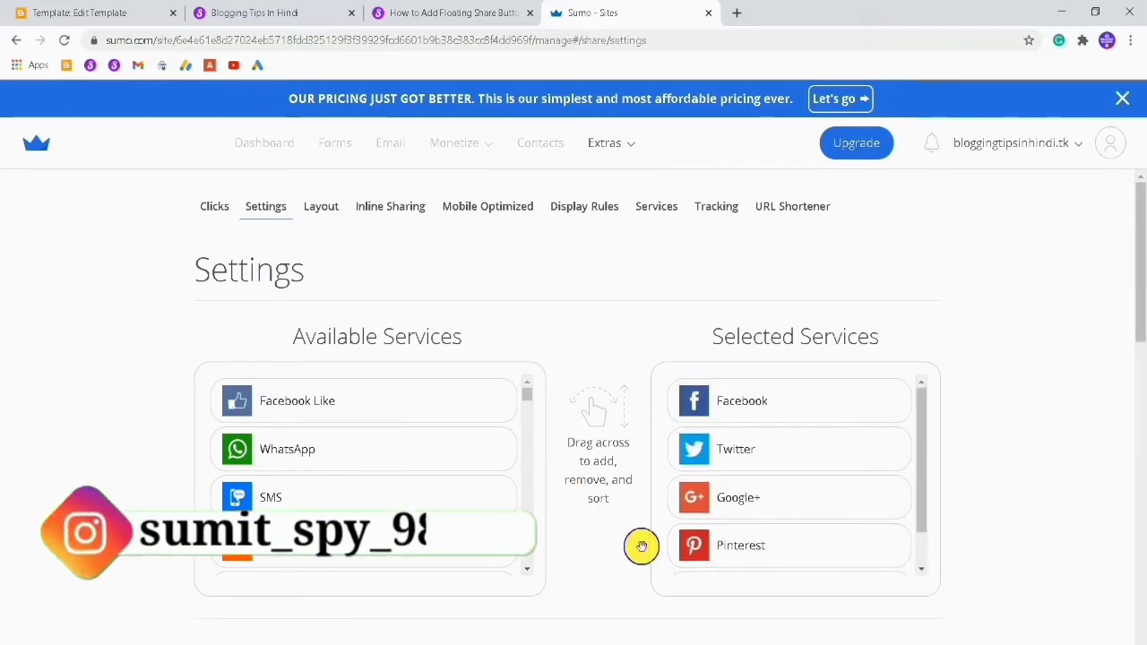
{"action": "left_click_drag", "start_coordinate": [752, 499], "coordinate": [277, 415]}
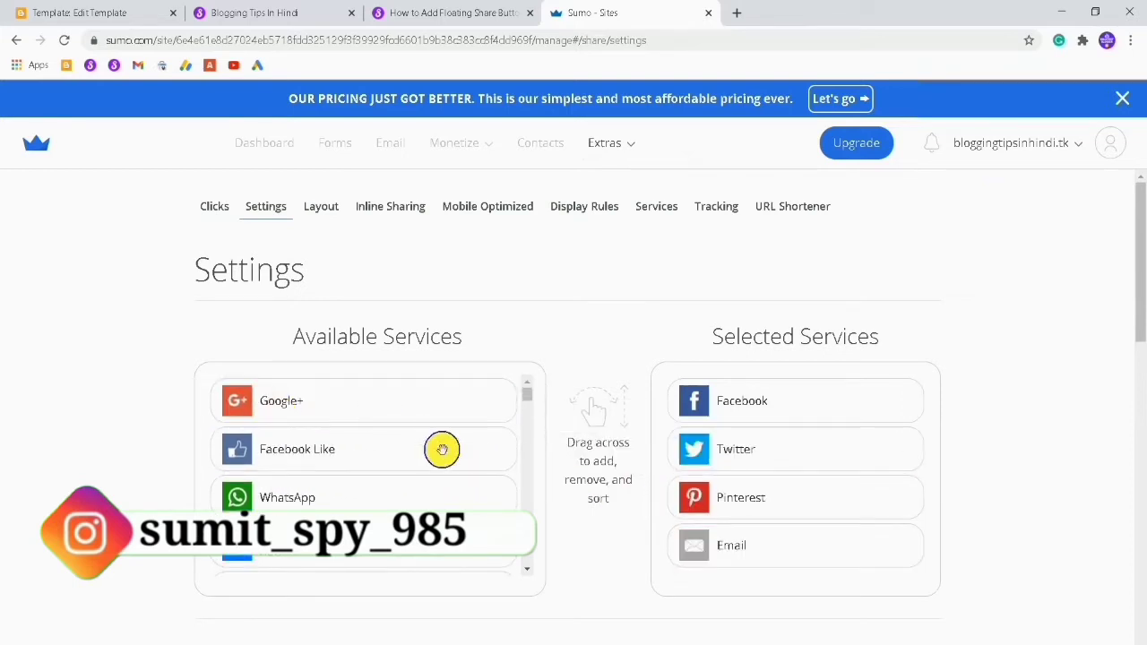
{"action": "left_click_drag", "start_coordinate": [302, 505], "coordinate": [762, 400]}
Step: Look through the selected services and the full list of available sharing services
{"action": "scroll", "coordinate": [753, 476], "scroll_direction": "down", "scroll_amount": 3}
{"action": "scroll", "coordinate": [807, 475], "scroll_direction": "up", "scroll_amount": 3}
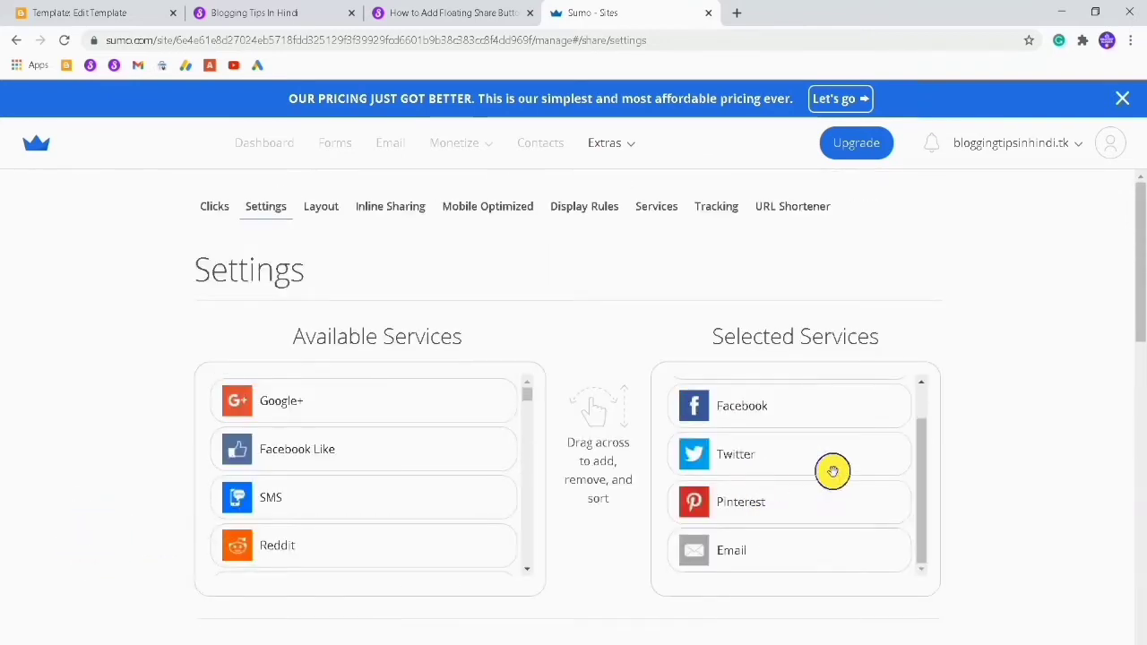
{"action": "scroll", "coordinate": [776, 475], "scroll_direction": "down", "scroll_amount": 2}
{"action": "scroll", "coordinate": [776, 475], "scroll_direction": "up", "scroll_amount": 3}
{"action": "scroll", "coordinate": [773, 477], "scroll_direction": "down", "scroll_amount": 1}
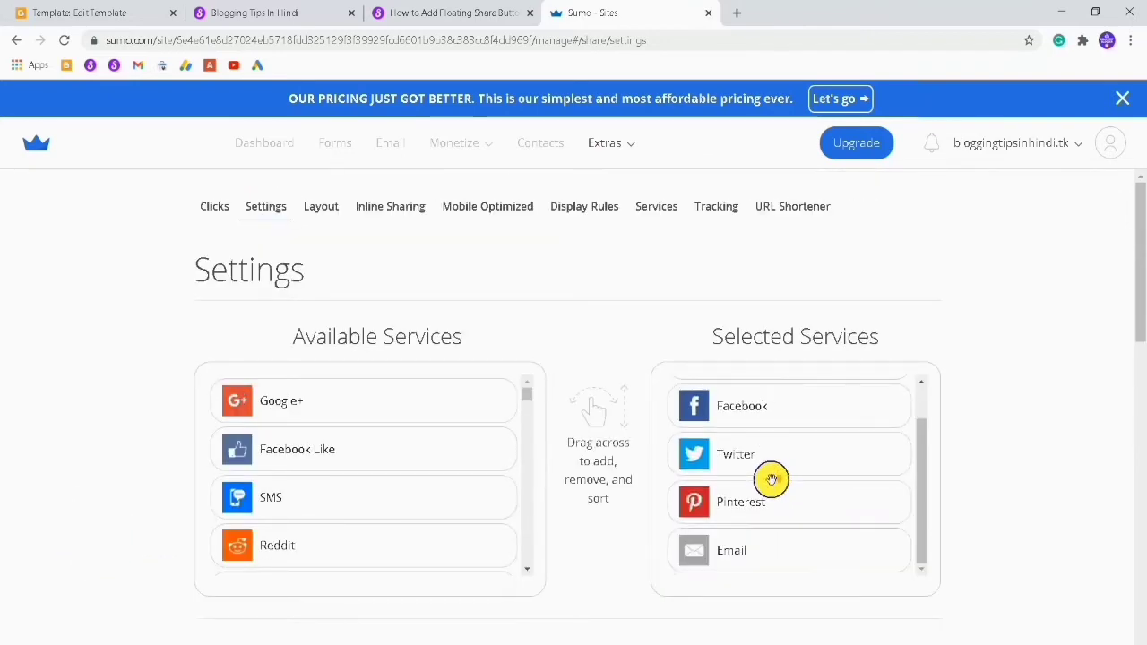
{"action": "scroll", "coordinate": [529, 430], "scroll_direction": "down", "scroll_amount": 3}
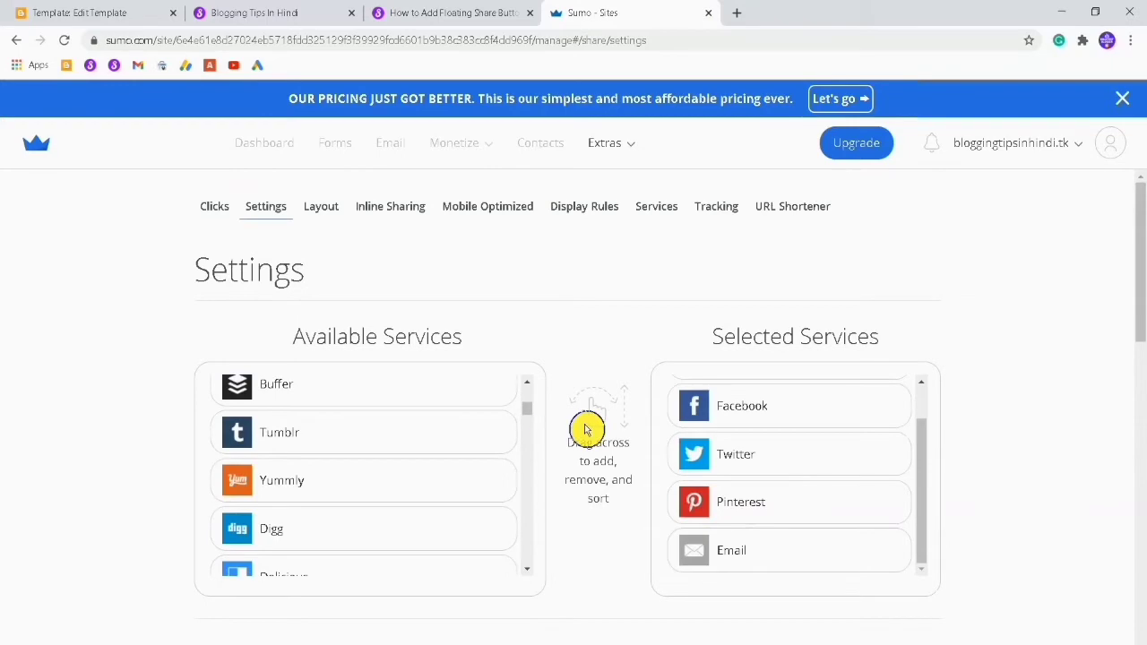
{"action": "scroll", "coordinate": [341, 487], "scroll_direction": "down", "scroll_amount": 5}
{"action": "scroll", "coordinate": [302, 486], "scroll_direction": "down", "scroll_amount": 10}
{"action": "scroll", "coordinate": [299, 489], "scroll_direction": "up", "scroll_amount": 10}
{"action": "scroll", "coordinate": [299, 489], "scroll_direction": "up", "scroll_amount": 8}
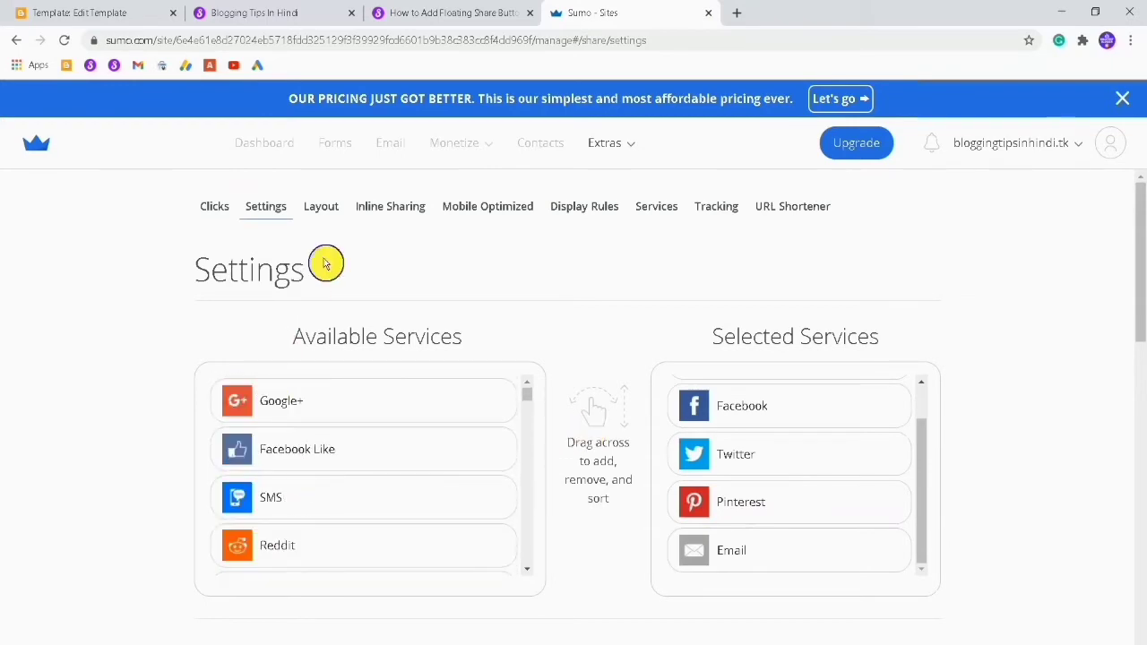
Step: Choose Smart as the sorting mode for the share buttons
{"action": "scroll", "coordinate": [595, 296], "scroll_direction": "down", "scroll_amount": 2}
{"action": "scroll", "coordinate": [591, 359], "scroll_direction": "down", "scroll_amount": 5}
{"action": "scroll", "coordinate": [584, 397], "scroll_direction": "up", "scroll_amount": 2}
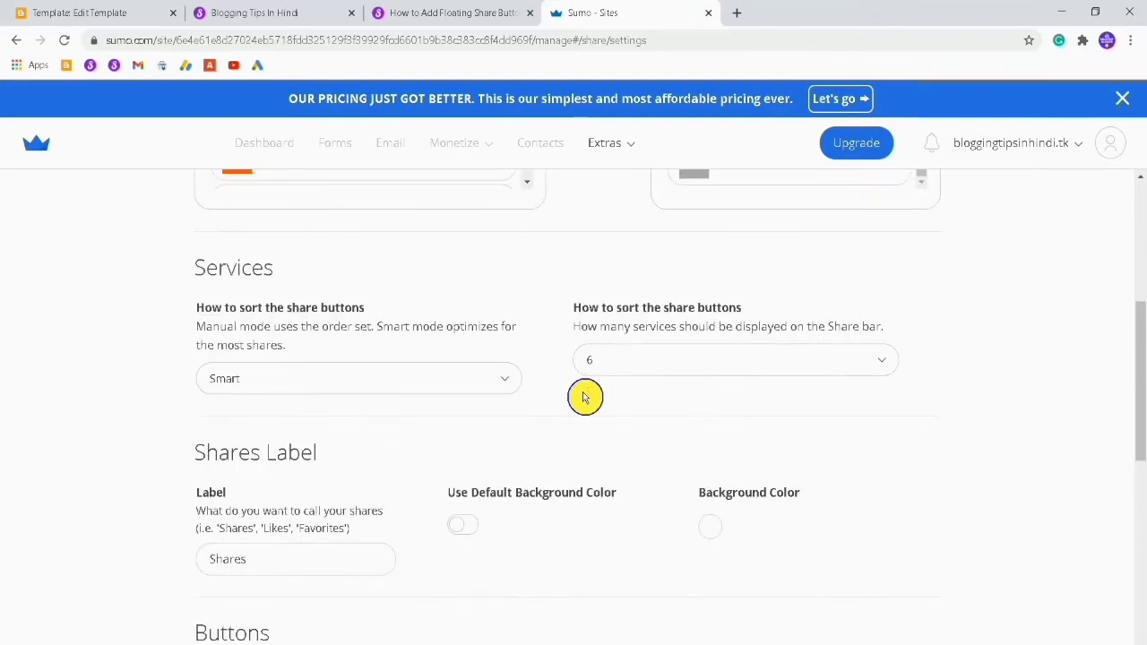
{"action": "left_click", "coordinate": [253, 386]}
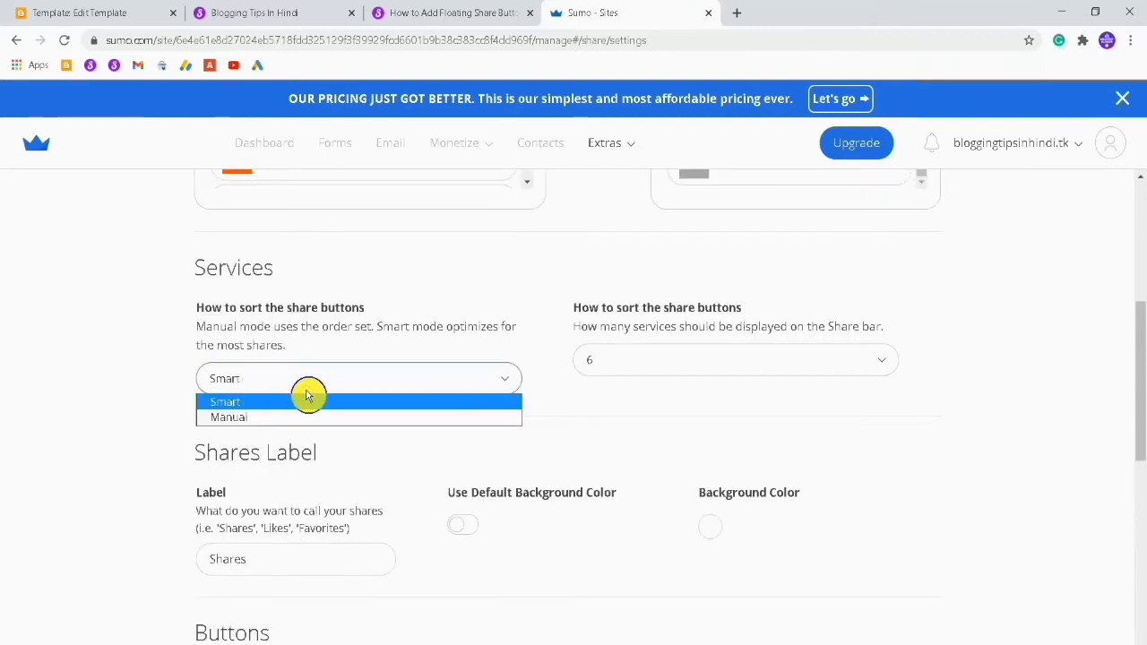
{"action": "left_click", "coordinate": [256, 401]}
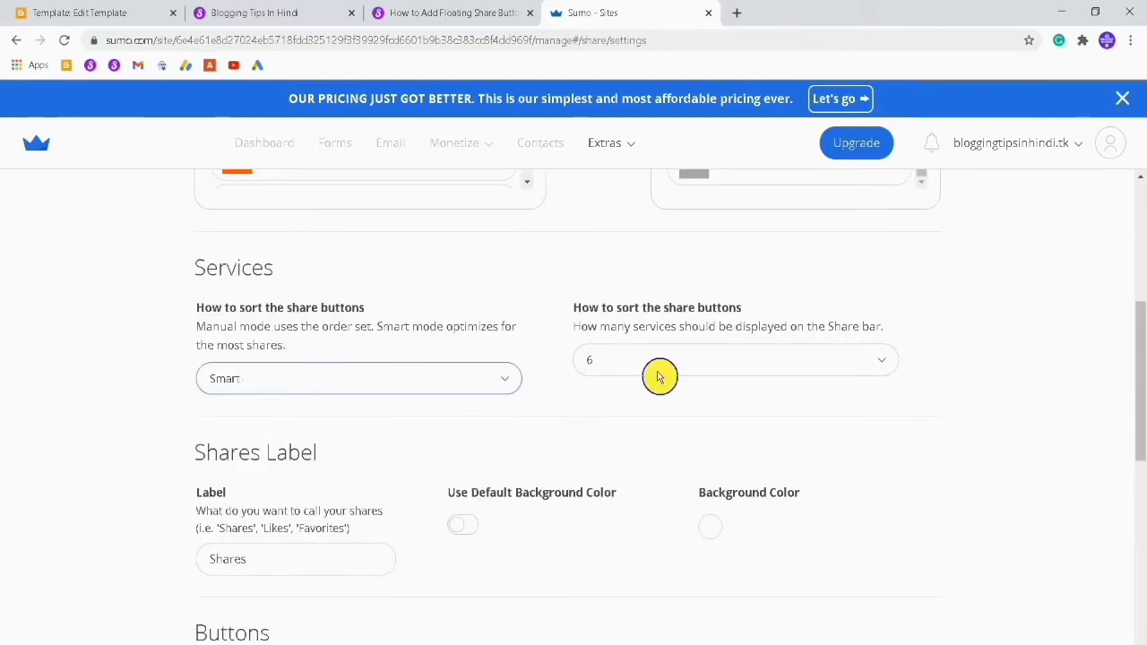
Step: Review the selected services once more, along with the Shares Label and Buttons settings
{"action": "scroll", "coordinate": [625, 363], "scroll_direction": "up", "scroll_amount": 4}
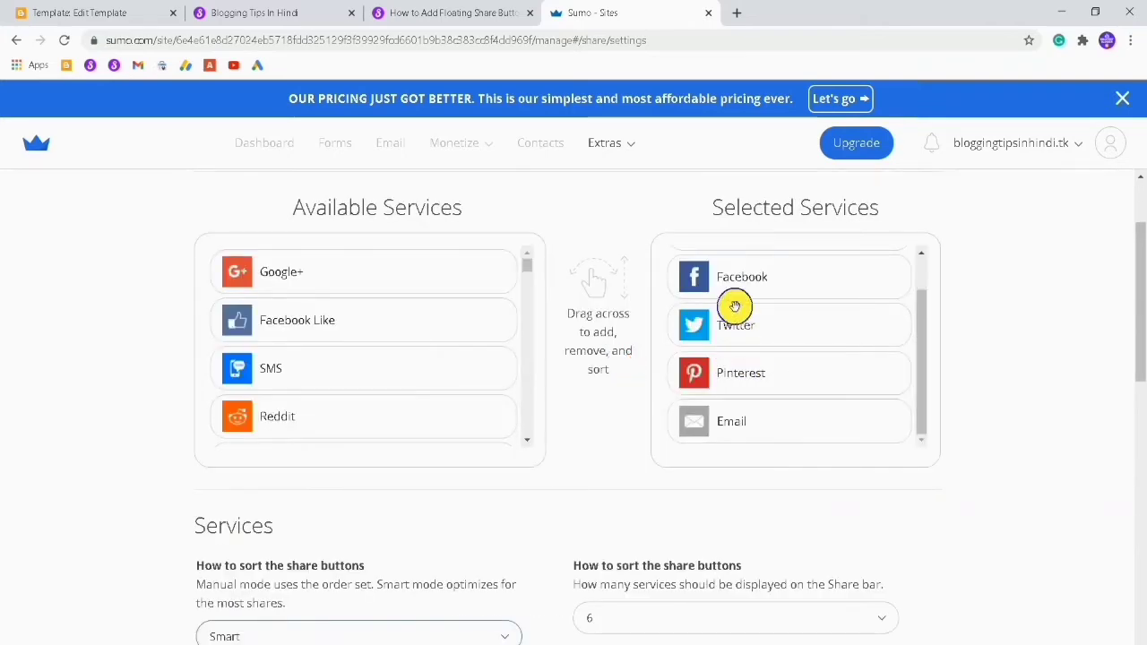
{"action": "scroll", "coordinate": [735, 304], "scroll_direction": "up", "scroll_amount": 1}
{"action": "scroll", "coordinate": [743, 402], "scroll_direction": "down", "scroll_amount": 1}
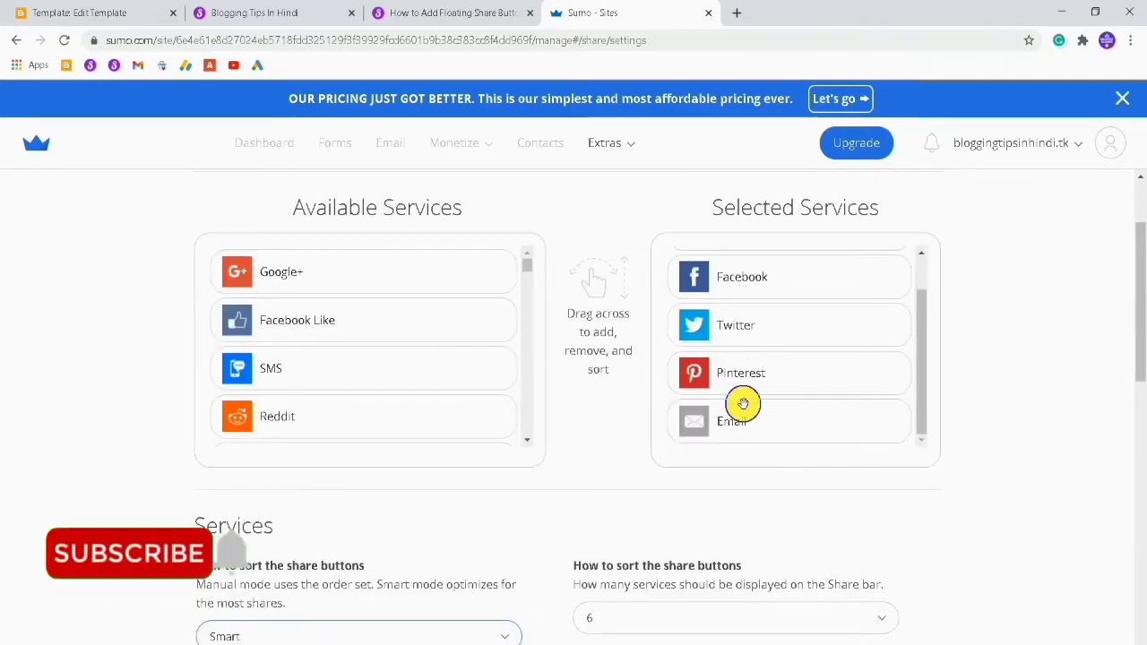
{"action": "scroll", "coordinate": [635, 386], "scroll_direction": "down", "scroll_amount": 2}
{"action": "scroll", "coordinate": [627, 386], "scroll_direction": "down", "scroll_amount": 2}
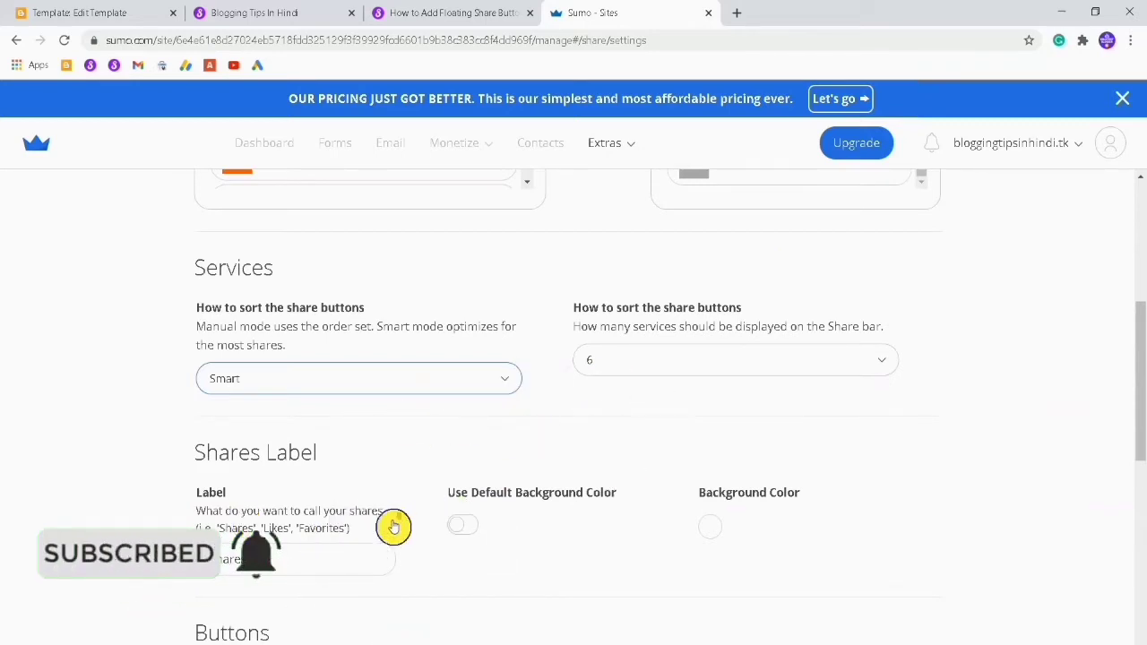
{"action": "scroll", "coordinate": [385, 519], "scroll_direction": "down", "scroll_amount": 2}
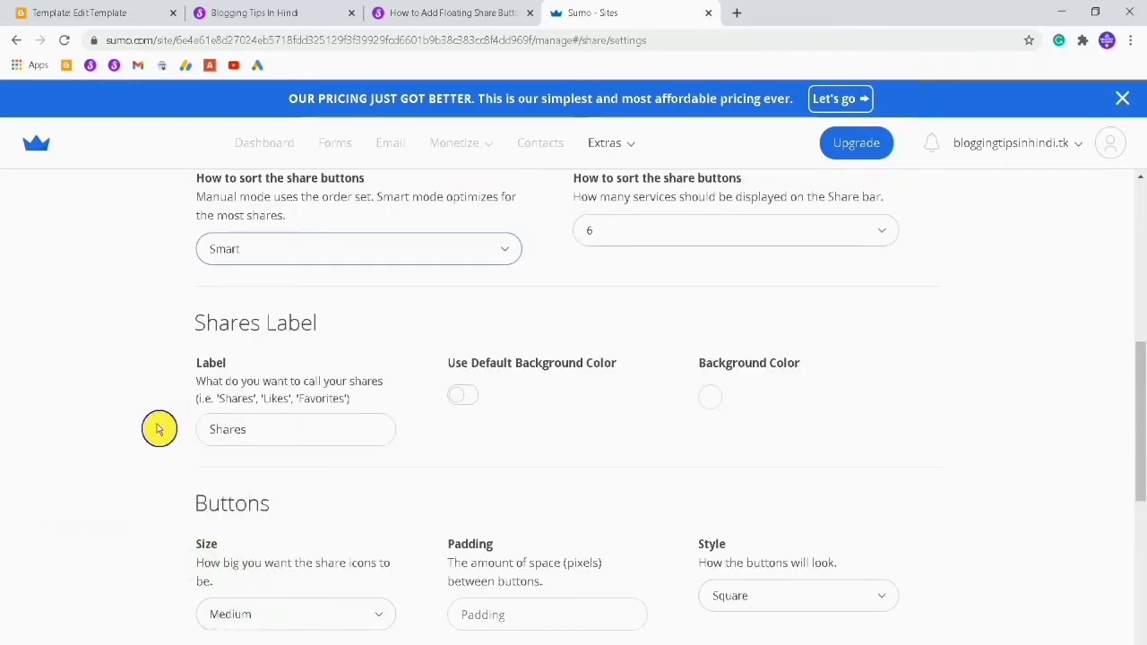
{"action": "double_click", "coordinate": [335, 432]}
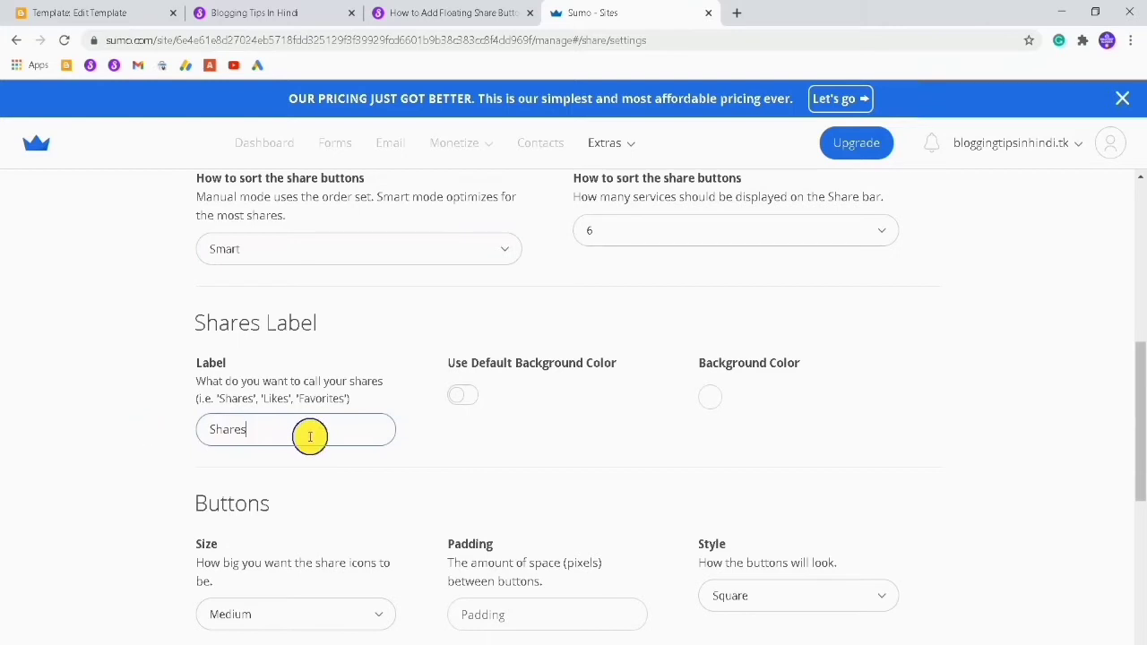
{"action": "left_click", "coordinate": [263, 429]}
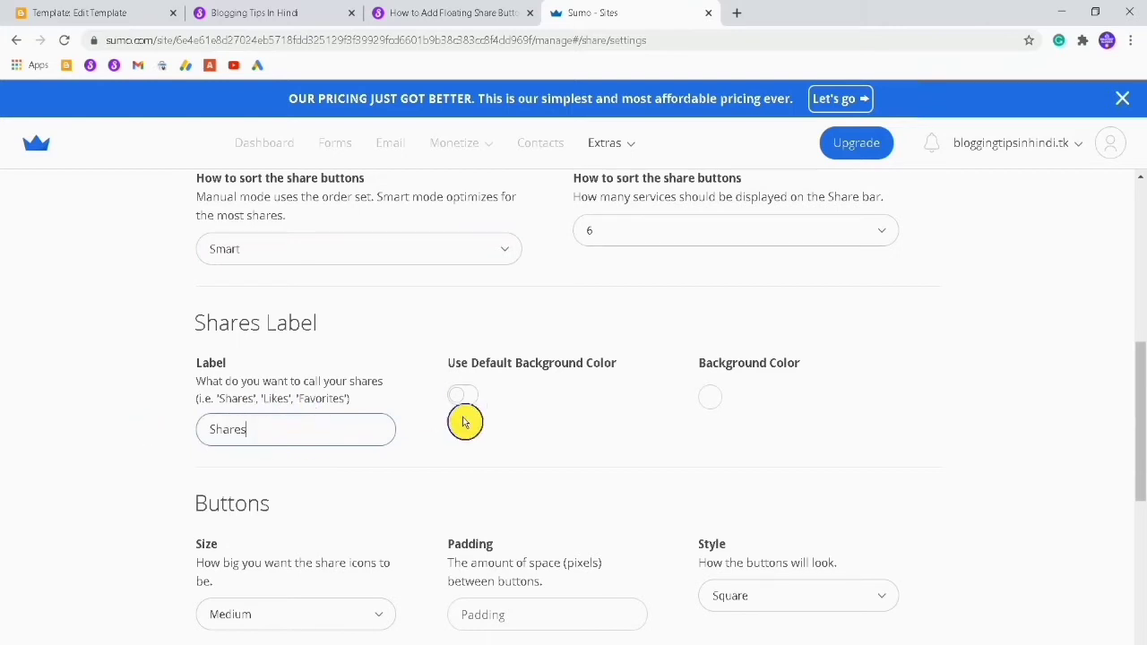
Step: In the Buttons settings, keep the size at Medium, choose the Circle style and set the padding to 5 pixels
{"action": "scroll", "coordinate": [556, 445], "scroll_direction": "down", "scroll_amount": 2}
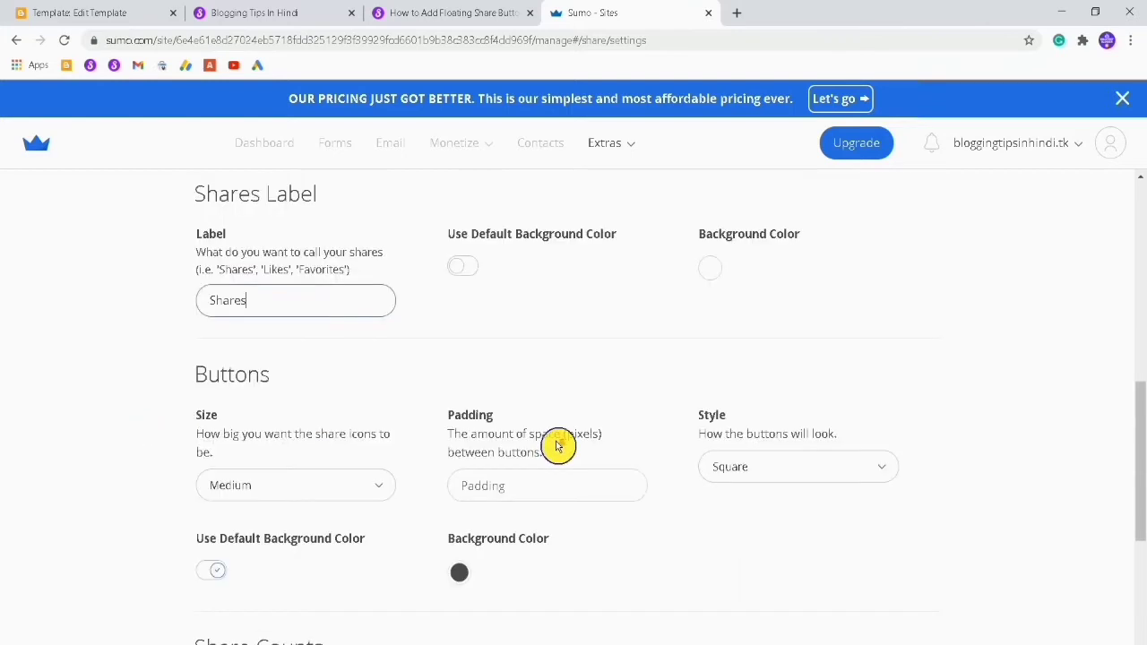
{"action": "left_click", "coordinate": [287, 491]}
{"action": "left_click", "coordinate": [266, 528]}
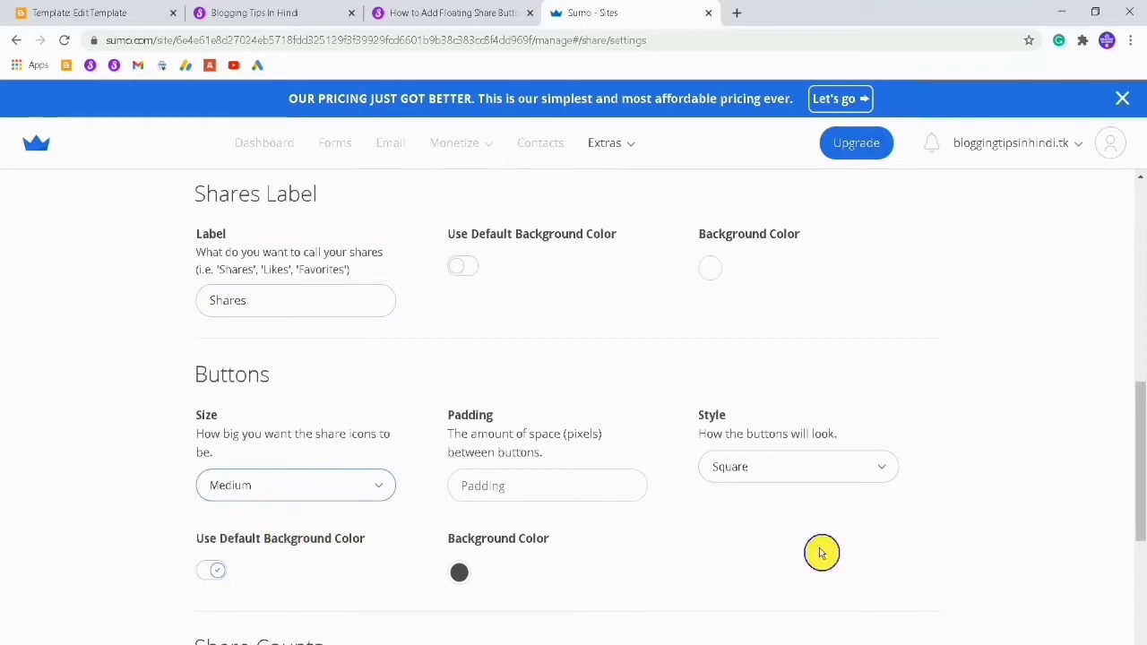
{"action": "left_click", "coordinate": [802, 475]}
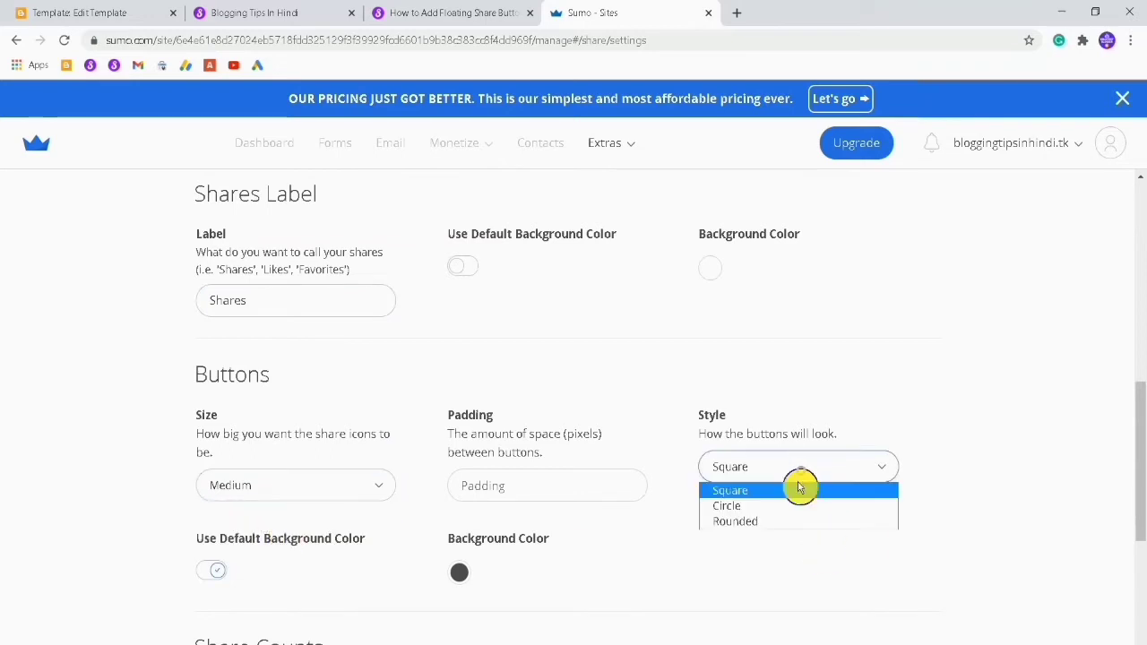
{"action": "left_click", "coordinate": [741, 507]}
{"action": "left_click", "coordinate": [528, 493]}
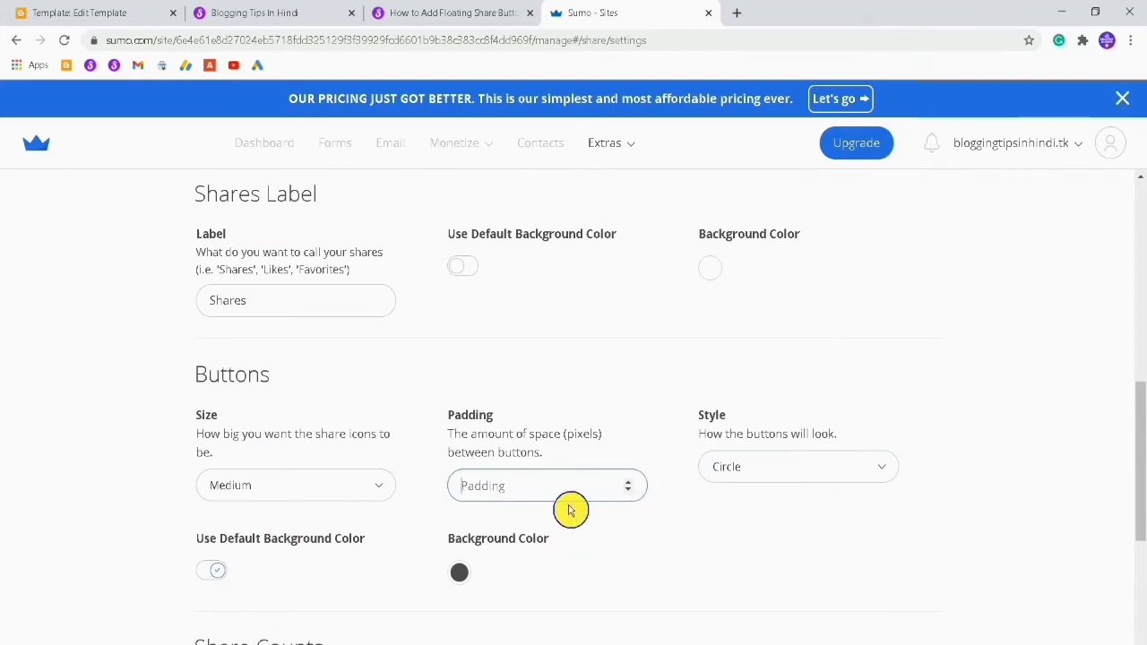
{"action": "type", "text": "5"}
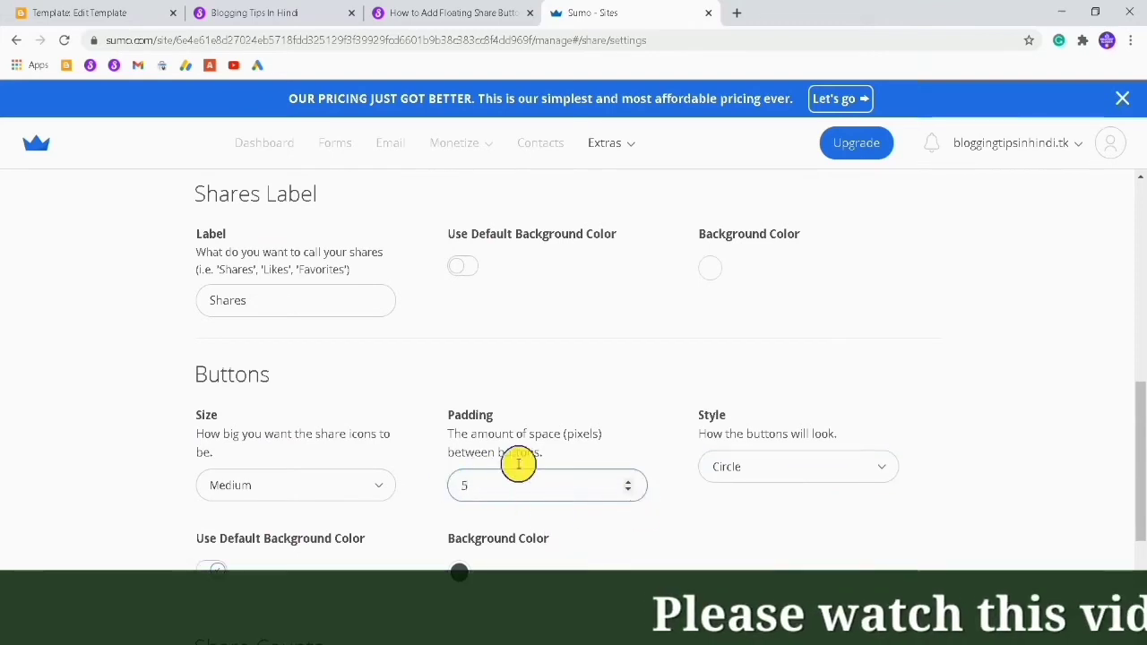
Step: Set Show Share Counts Minimum to 50, turn off Show Share Counts, and save the Share settings
{"action": "scroll", "coordinate": [163, 490], "scroll_direction": "down", "scroll_amount": 2}
{"action": "scroll", "coordinate": [581, 489], "scroll_direction": "down", "scroll_amount": 2}
{"action": "double_click", "coordinate": [261, 505]}
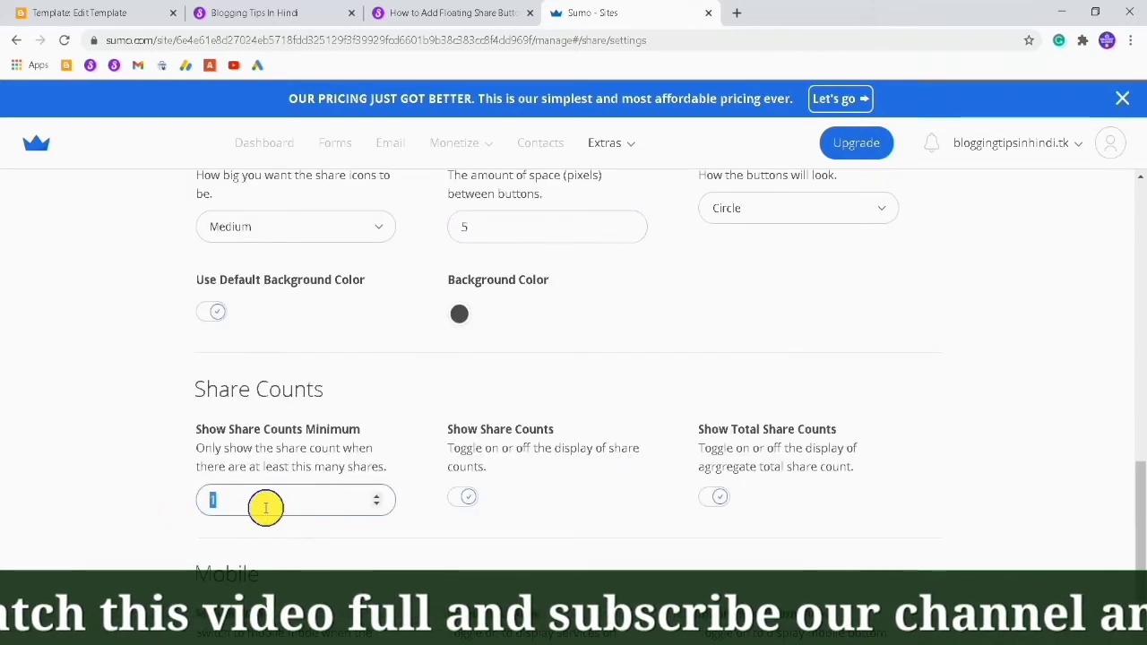
{"action": "type", "text": "50"}
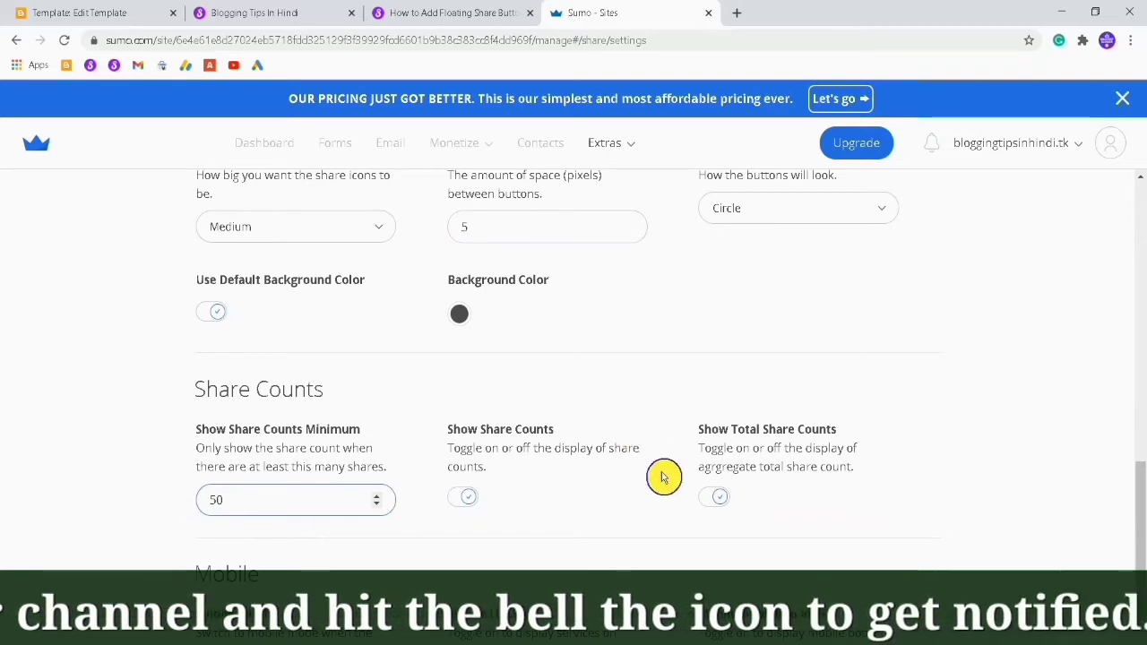
{"action": "left_click", "coordinate": [467, 507]}
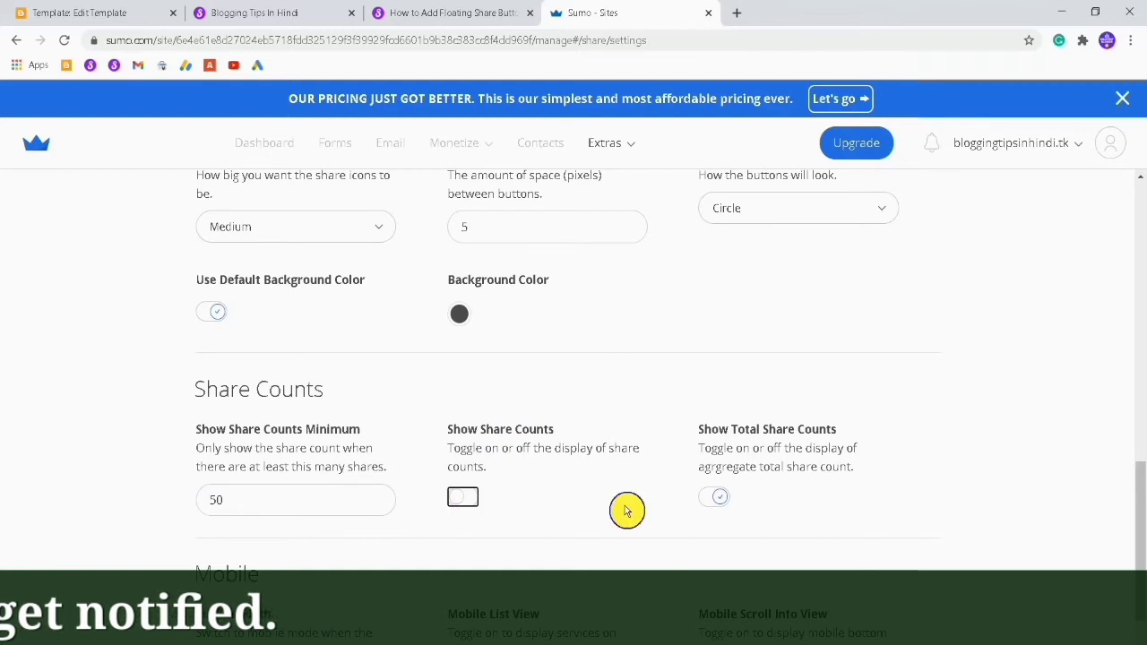
{"action": "scroll", "coordinate": [574, 473], "scroll_direction": "down", "scroll_amount": 2}
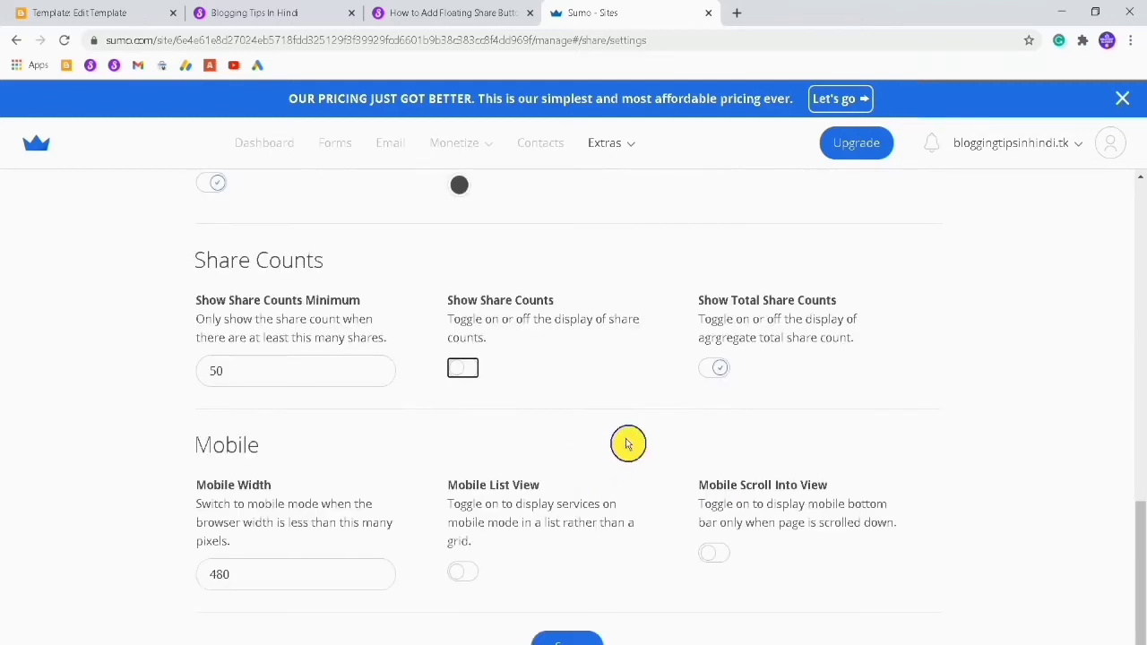
{"action": "scroll", "coordinate": [627, 444], "scroll_direction": "down", "scroll_amount": 1}
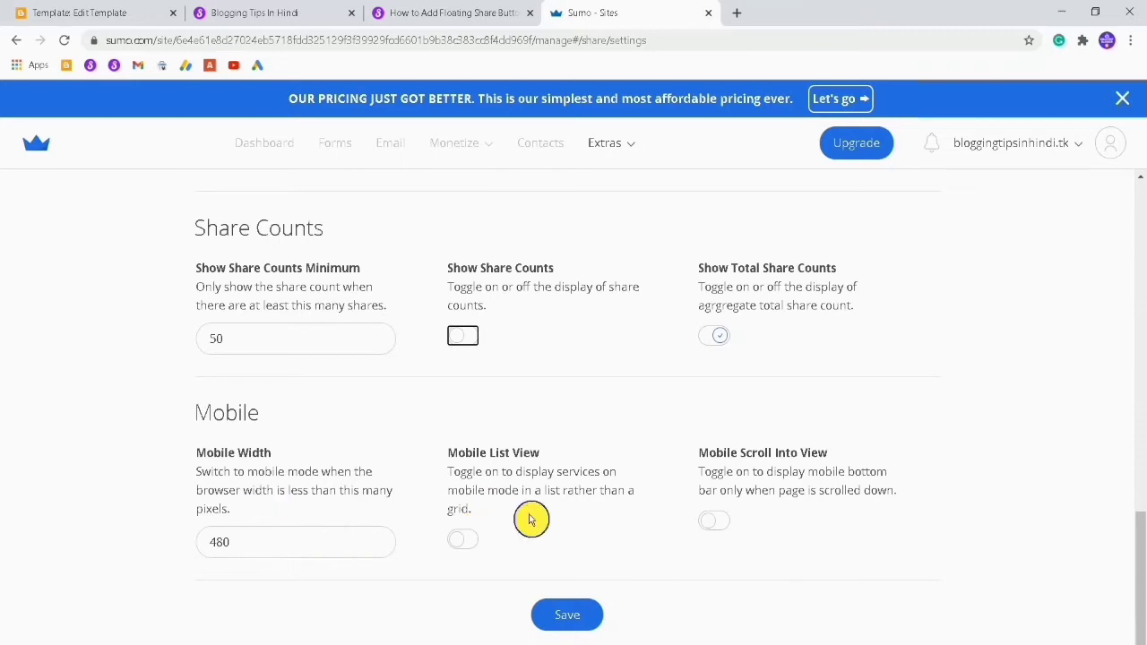
{"action": "left_click", "coordinate": [565, 612]}
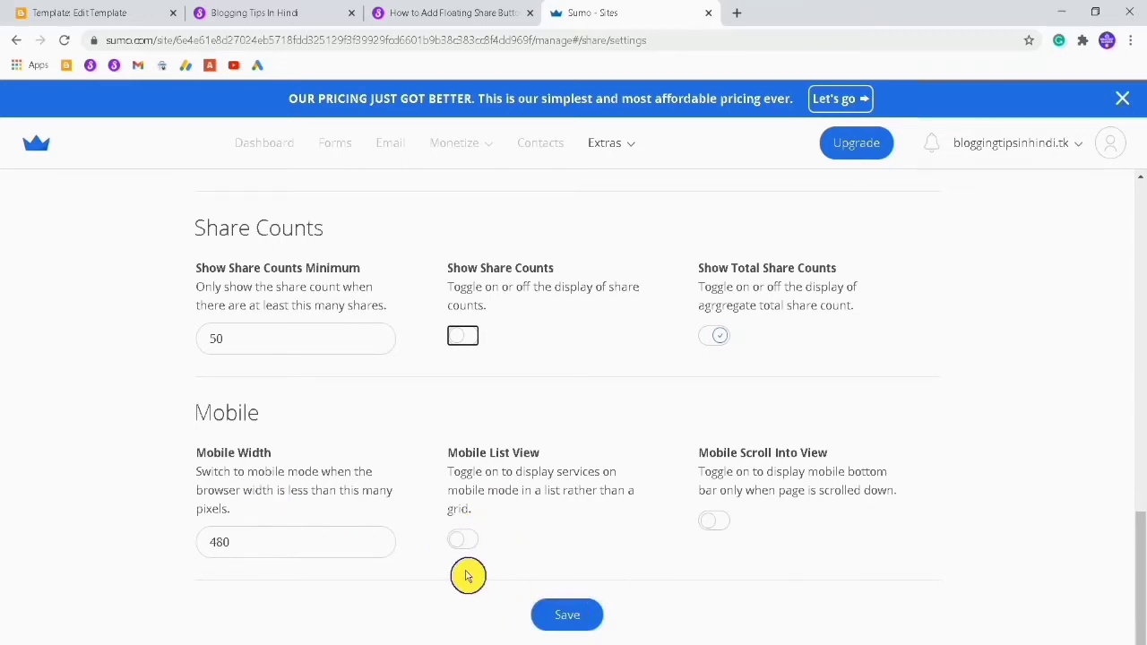
{"action": "left_click", "coordinate": [563, 620]}
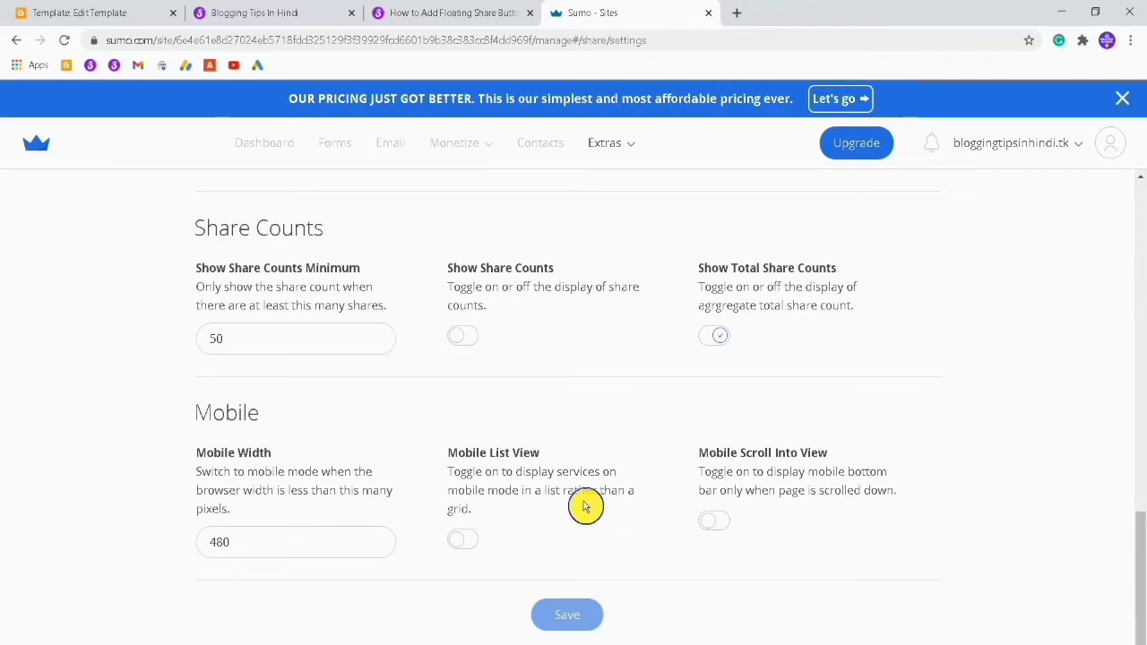
Step: In the Share app's Layout settings, enable the share button placement at the right edge of the desktop page
{"action": "scroll", "coordinate": [584, 507], "scroll_direction": "up", "scroll_amount": 15}
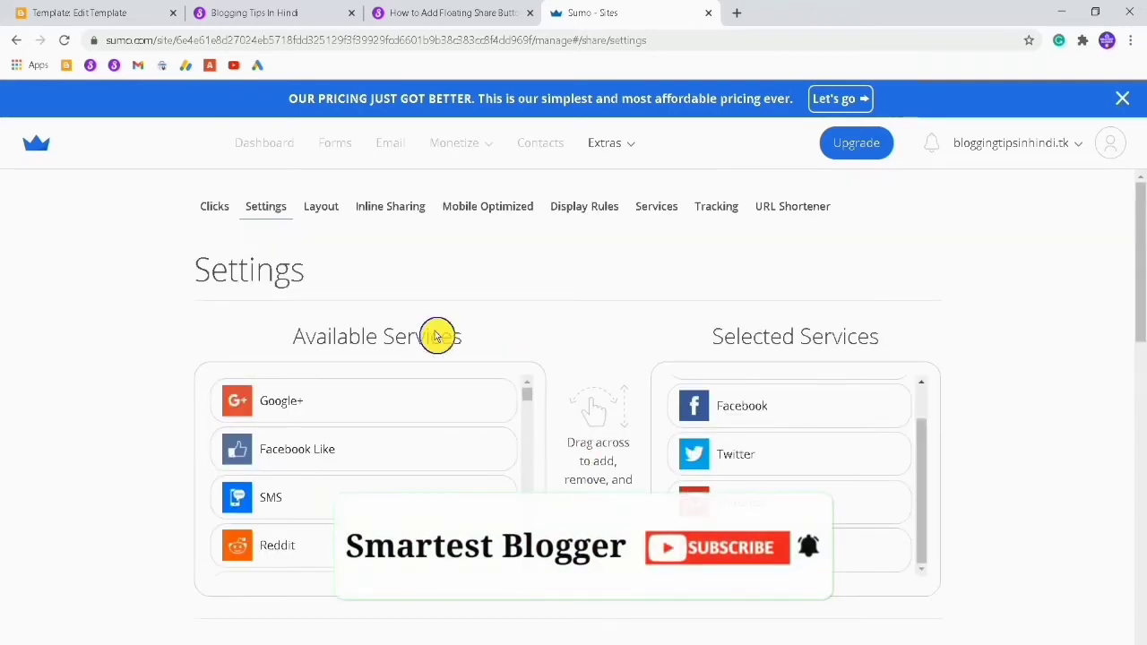
{"action": "left_click", "coordinate": [320, 208]}
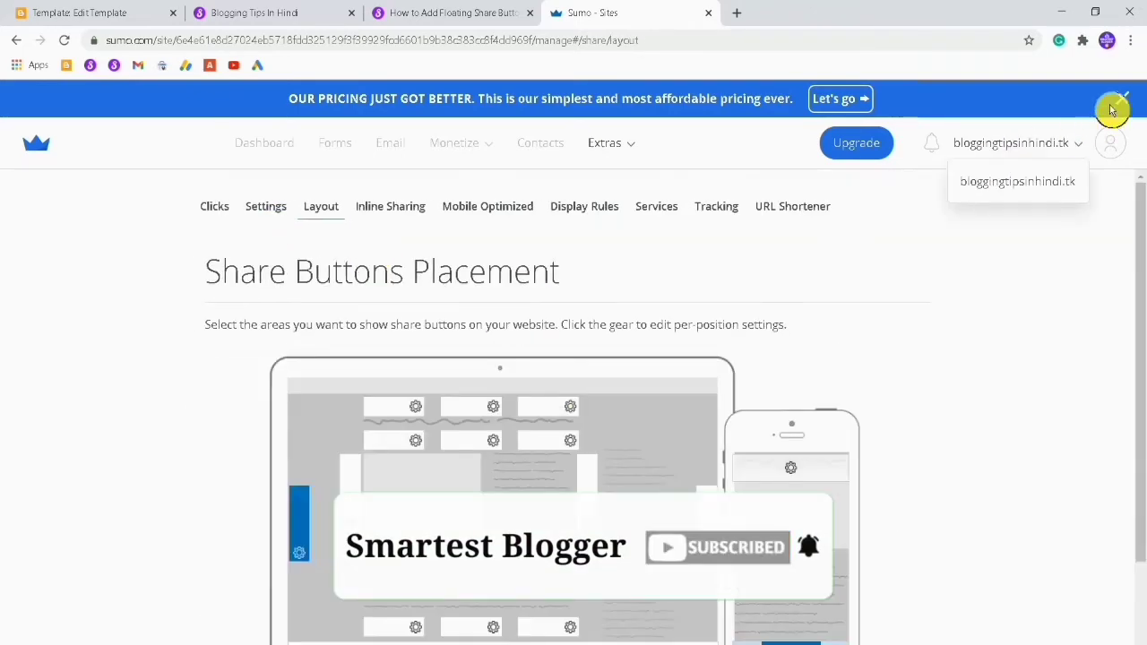
{"action": "left_click", "coordinate": [1122, 99]}
{"action": "scroll", "coordinate": [358, 358], "scroll_direction": "down", "scroll_amount": 2}
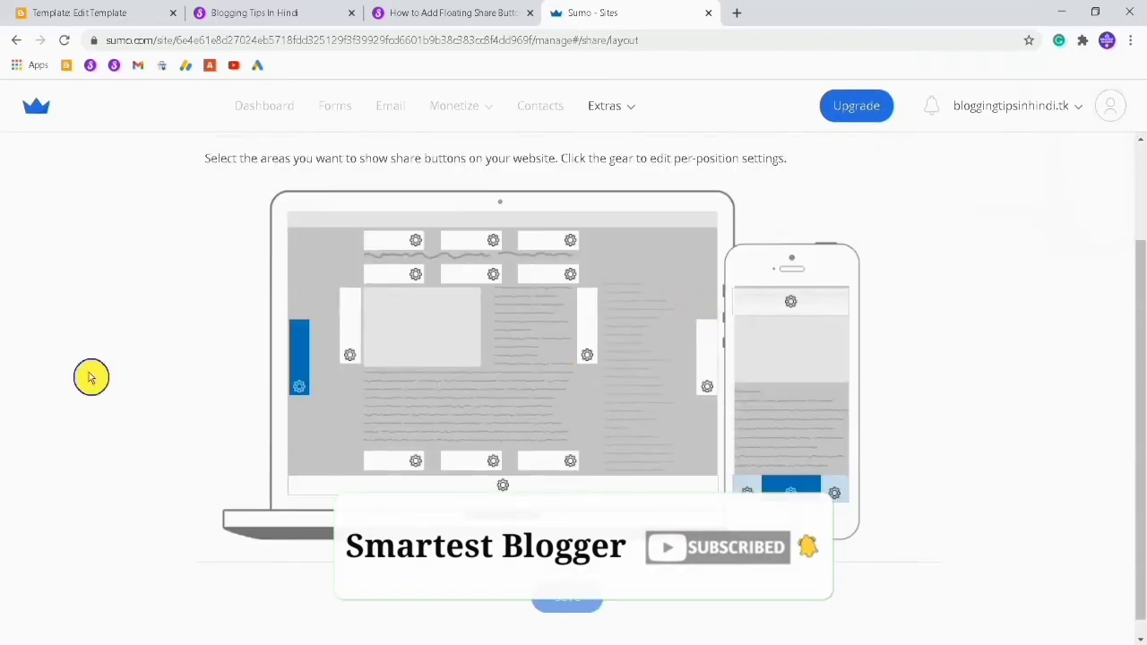
{"action": "left_click", "coordinate": [352, 335]}
{"action": "left_click", "coordinate": [350, 343]}
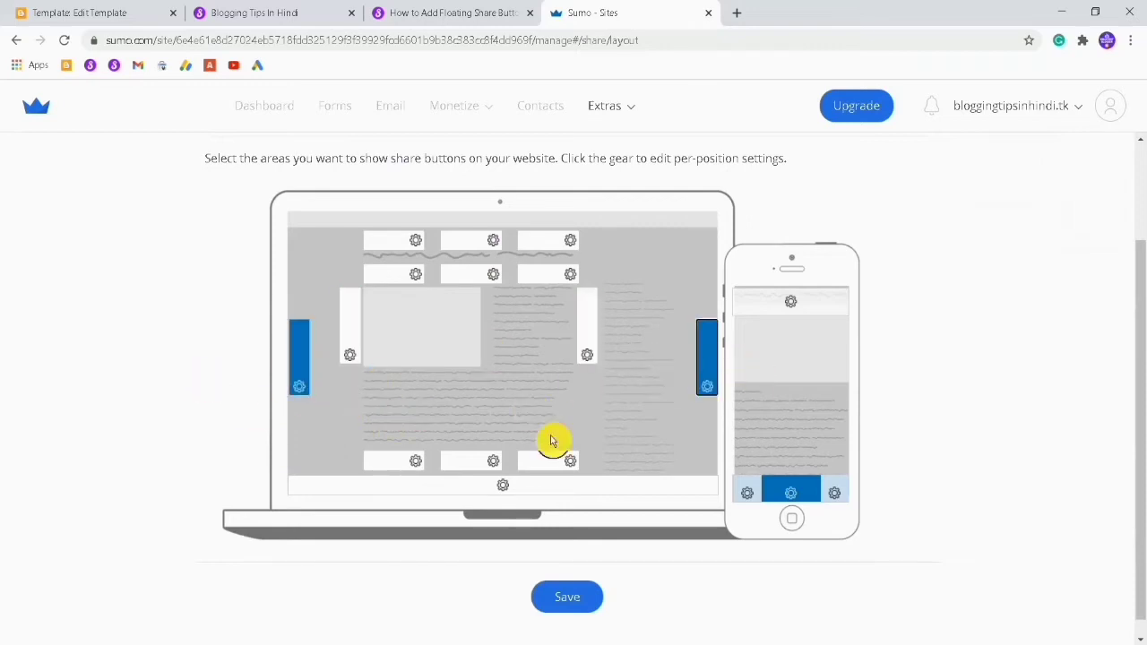
Step: Switch the mobile bottom bar placement off and back on, and save the share button layout
{"action": "left_click", "coordinate": [791, 490]}
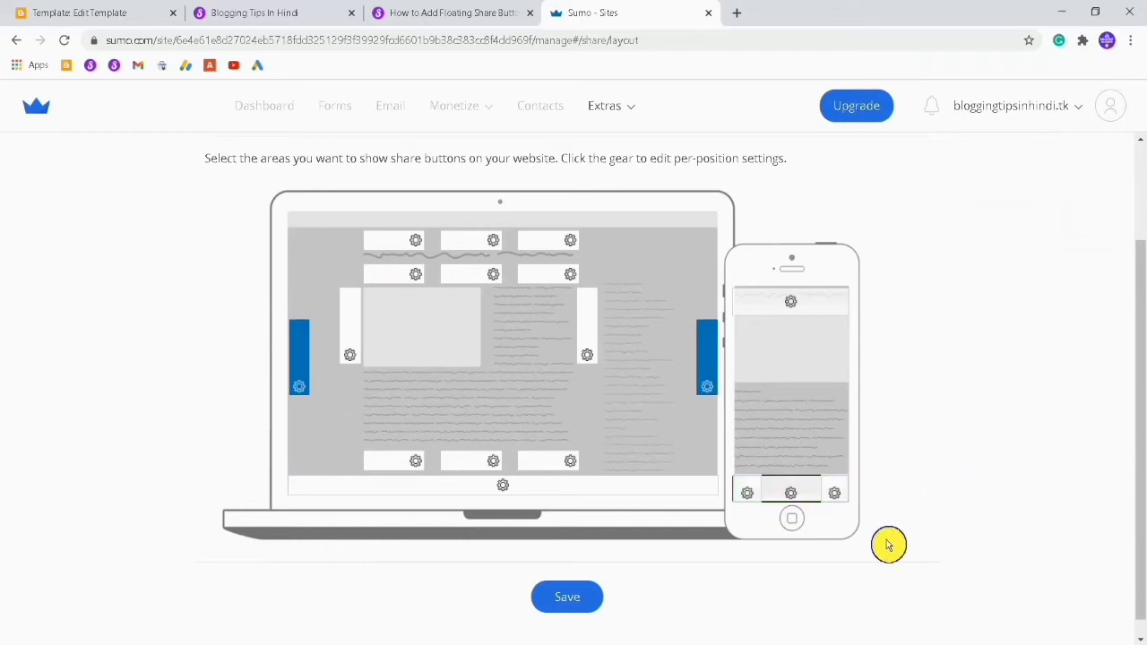
{"action": "left_click", "coordinate": [781, 498]}
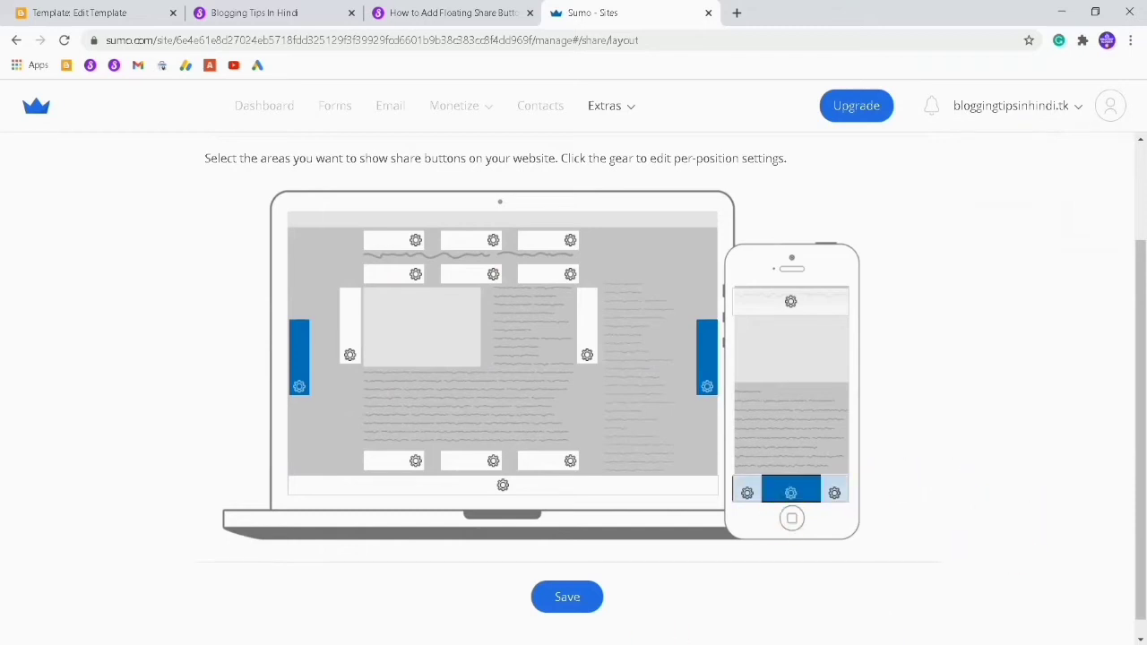
{"action": "scroll", "coordinate": [958, 441], "scroll_direction": "up", "scroll_amount": 2}
{"action": "scroll", "coordinate": [960, 430], "scroll_direction": "down", "scroll_amount": 2}
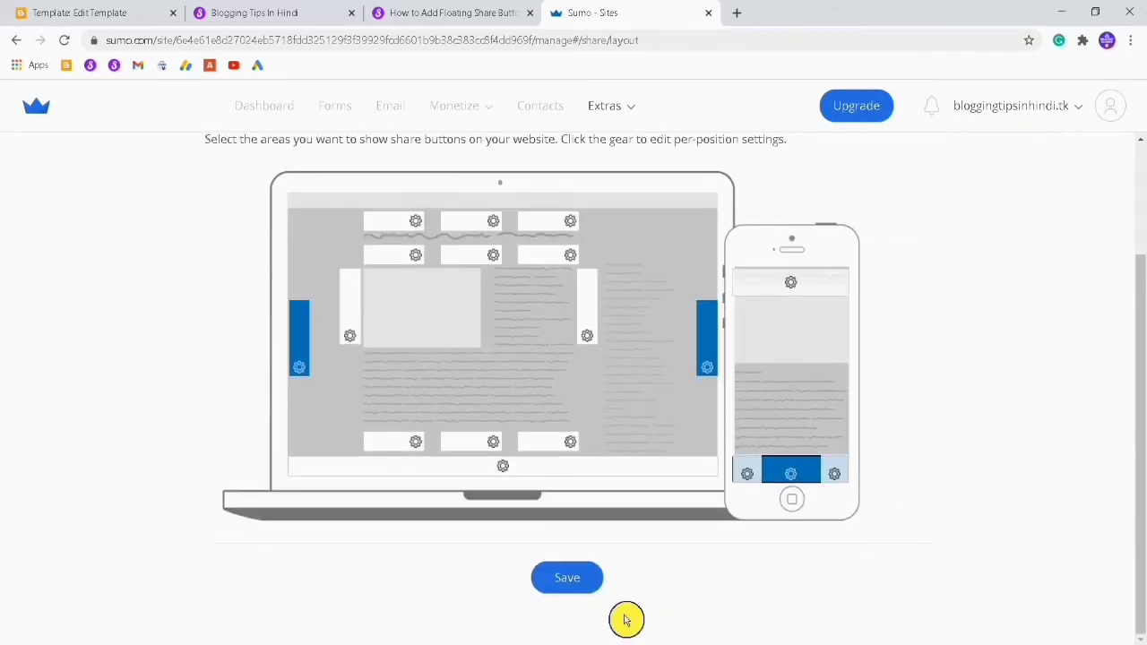
{"action": "left_click", "coordinate": [575, 587]}
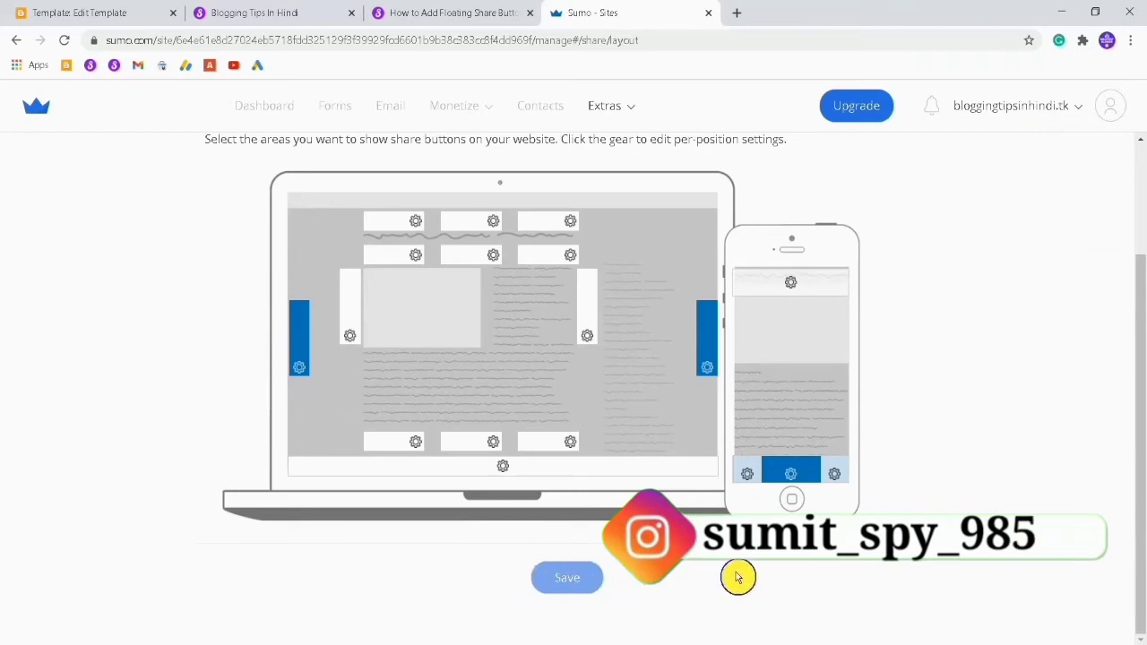
Step: Check the Inline Sharing settings, and enable and save Mobile Optimized Services with the preselected services
{"action": "scroll", "coordinate": [663, 401], "scroll_direction": "up", "scroll_amount": 2}
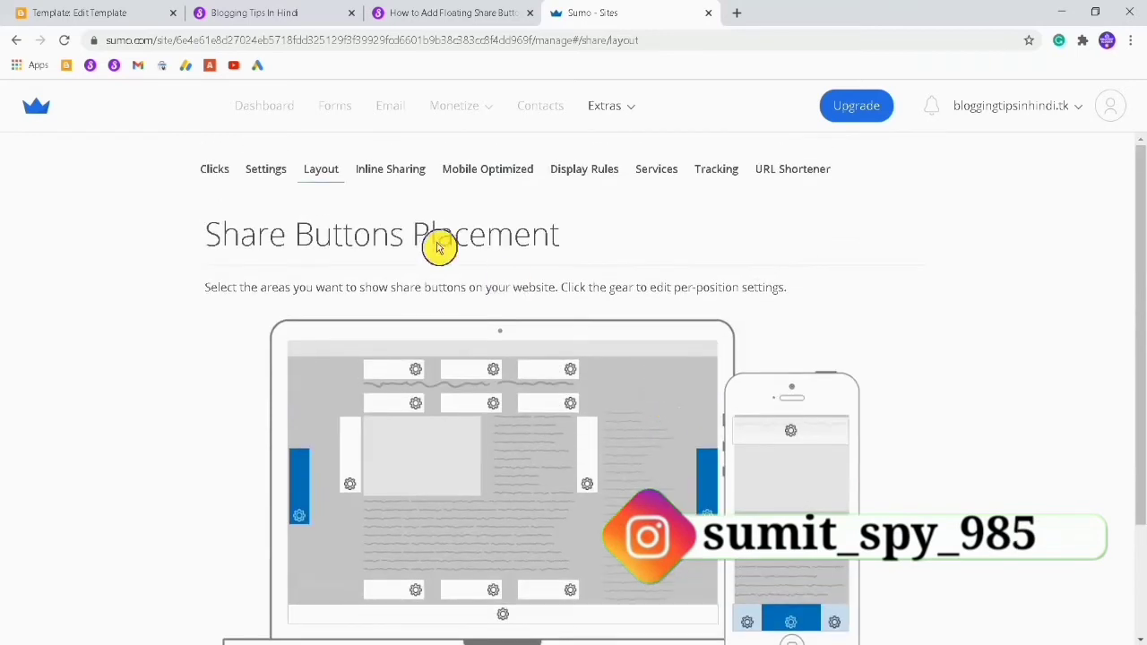
{"action": "left_click", "coordinate": [386, 183]}
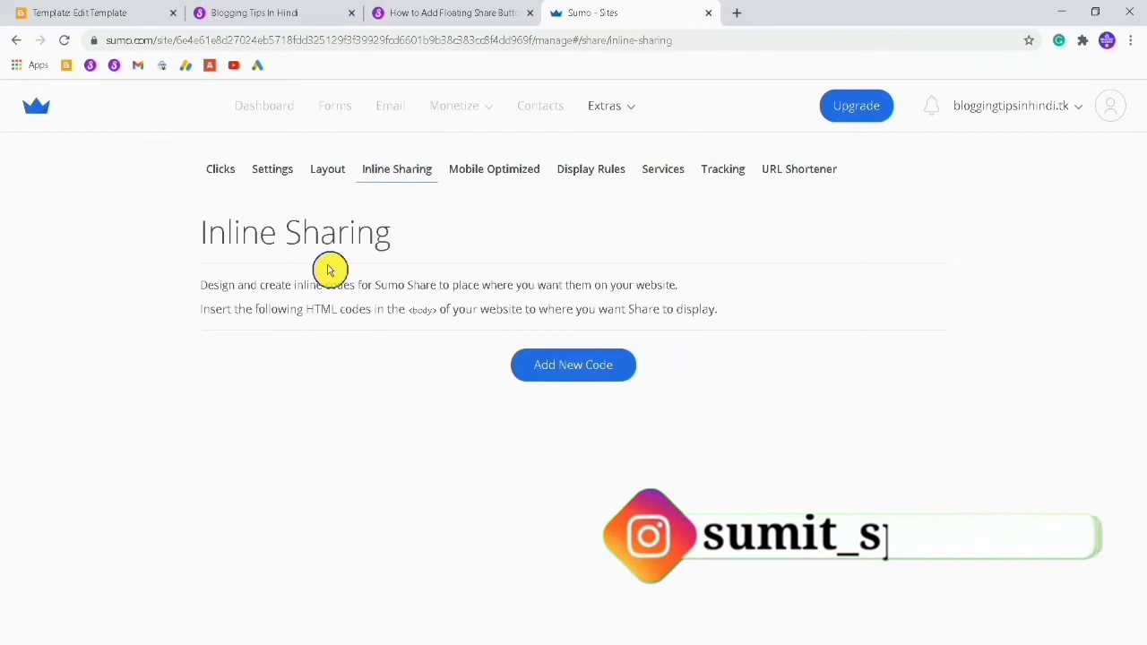
{"action": "left_click", "coordinate": [497, 174]}
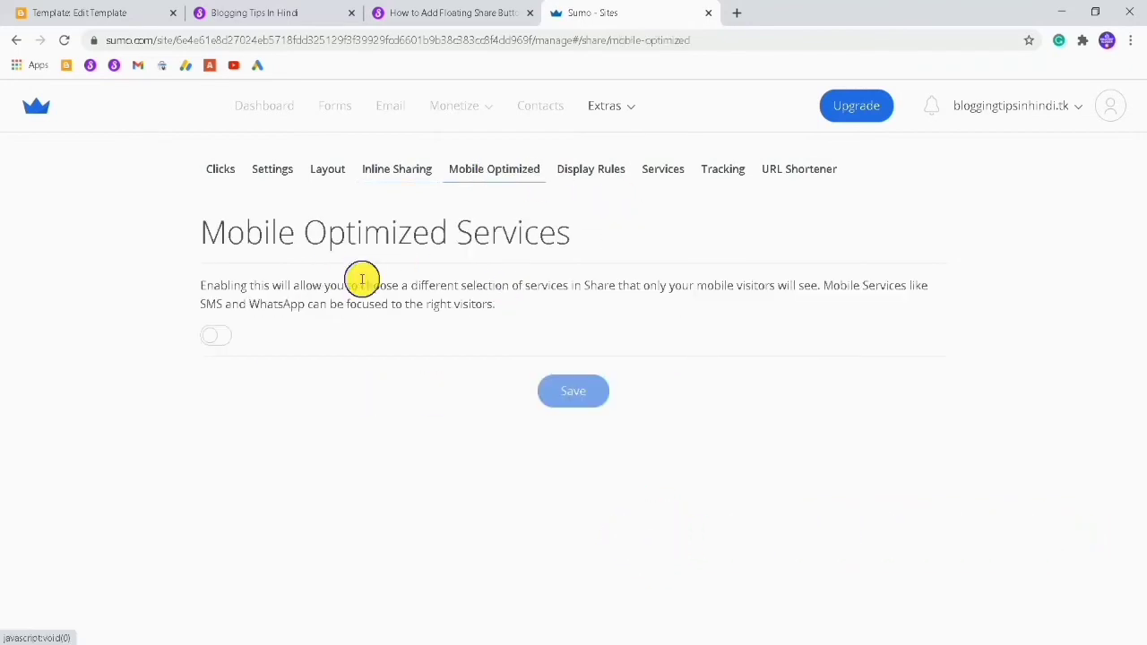
{"action": "left_click", "coordinate": [216, 346]}
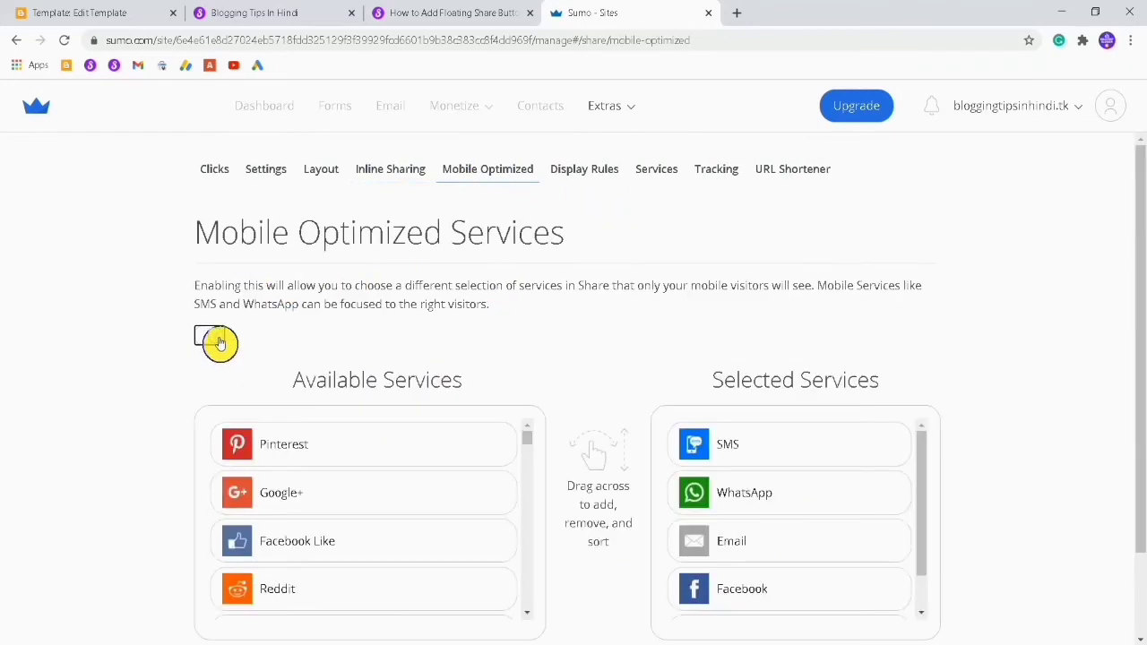
{"action": "scroll", "coordinate": [681, 353], "scroll_direction": "down", "scroll_amount": 2}
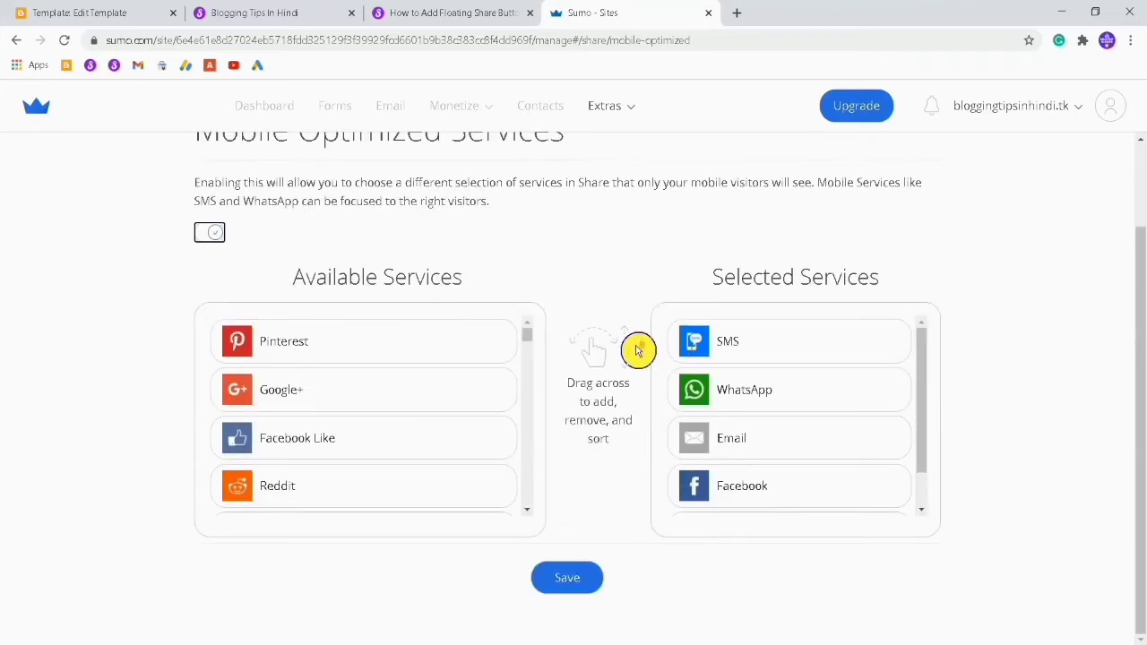
{"action": "scroll", "coordinate": [763, 443], "scroll_direction": "down", "scroll_amount": 1}
{"action": "scroll", "coordinate": [762, 442], "scroll_direction": "up", "scroll_amount": 1}
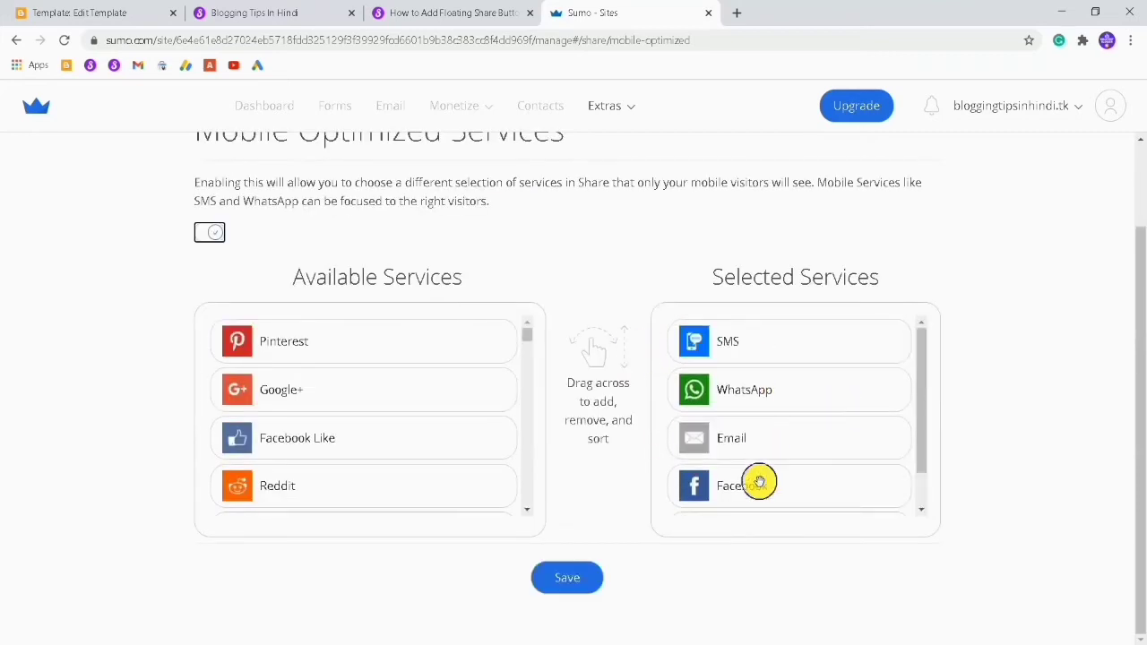
{"action": "left_click", "coordinate": [571, 582]}
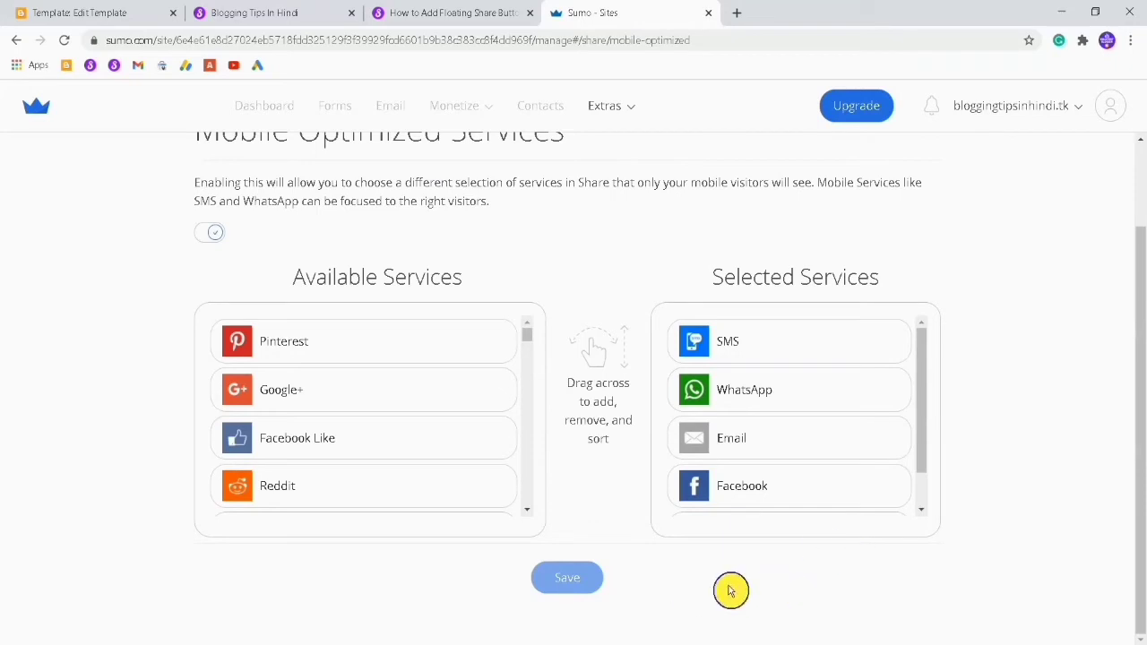
Step: Look through the Display Rules, Services and Tracking settings of the Share app
{"action": "scroll", "coordinate": [702, 574], "scroll_direction": "up", "scroll_amount": 2}
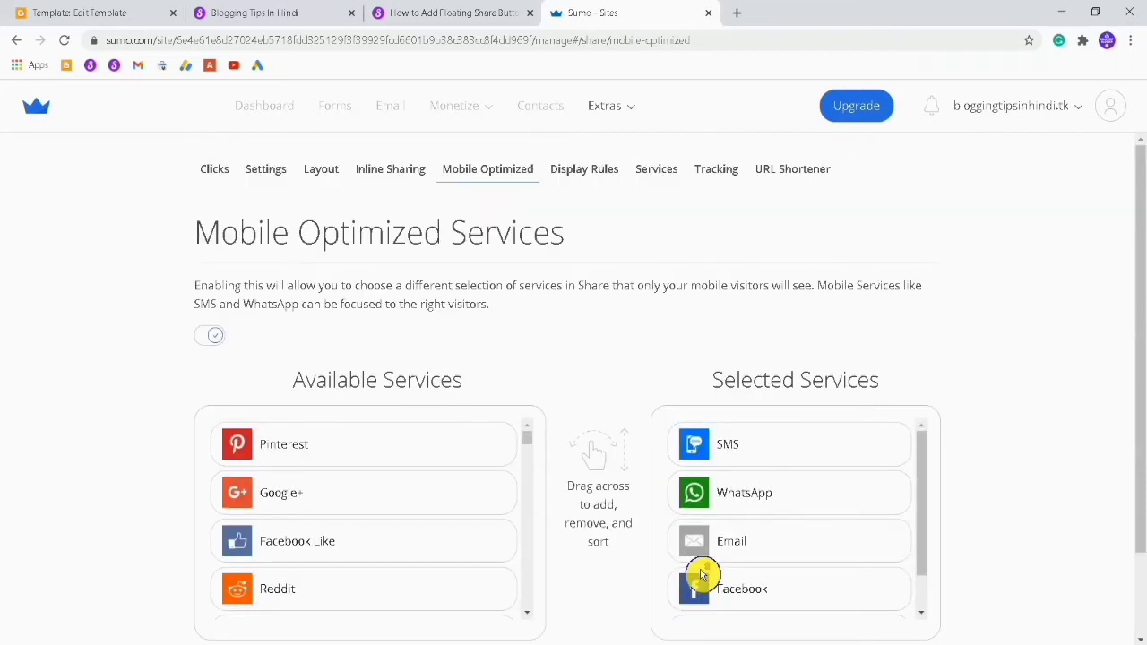
{"action": "left_click", "coordinate": [590, 175]}
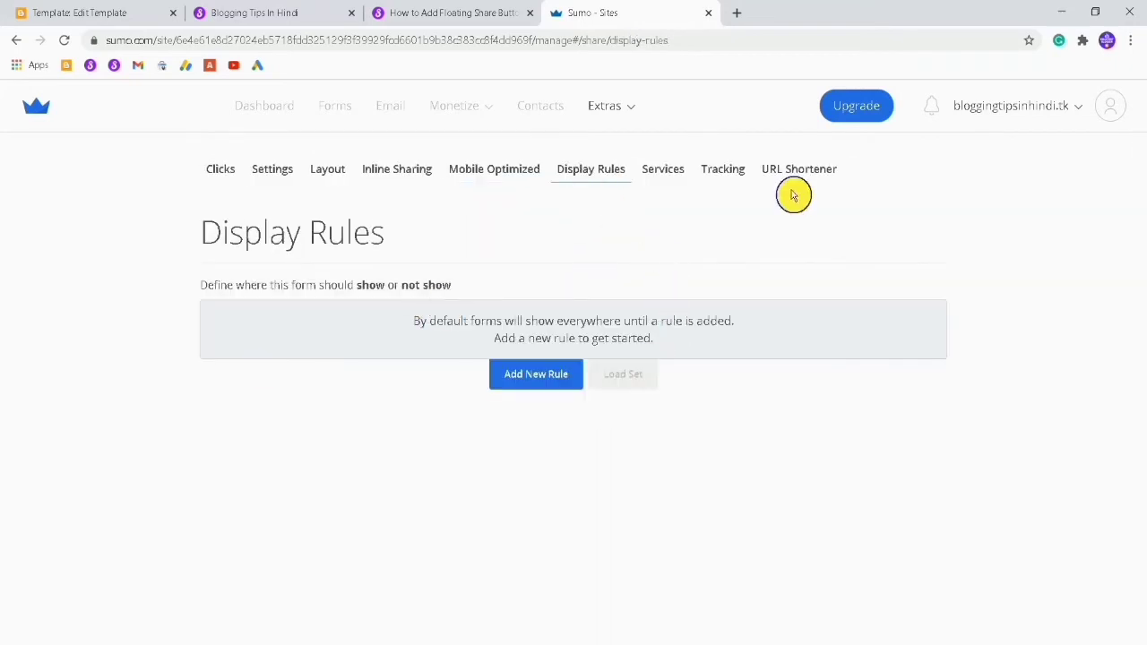
{"action": "left_click", "coordinate": [654, 174]}
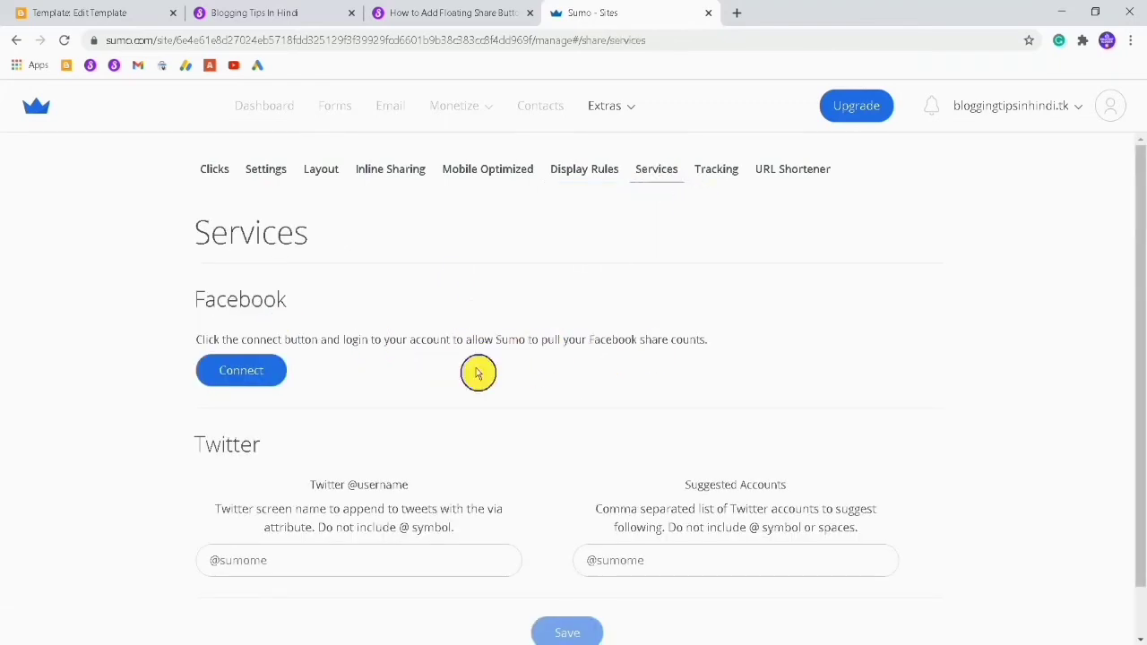
{"action": "scroll", "coordinate": [389, 379], "scroll_direction": "down", "scroll_amount": 1}
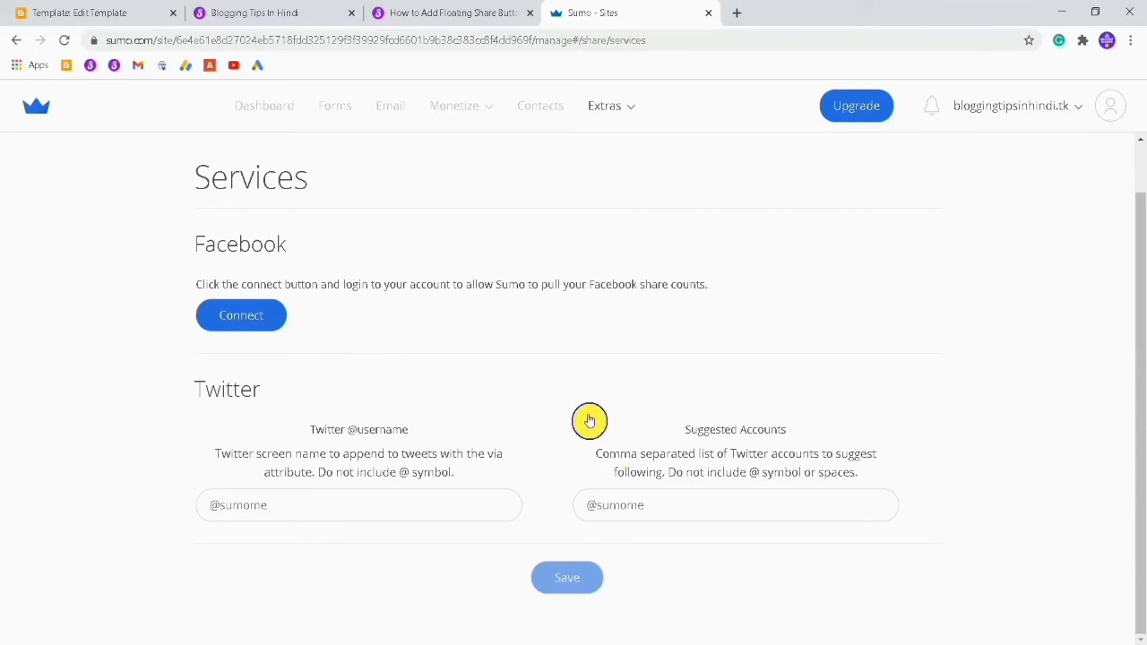
{"action": "scroll", "coordinate": [584, 383], "scroll_direction": "up", "scroll_amount": 1}
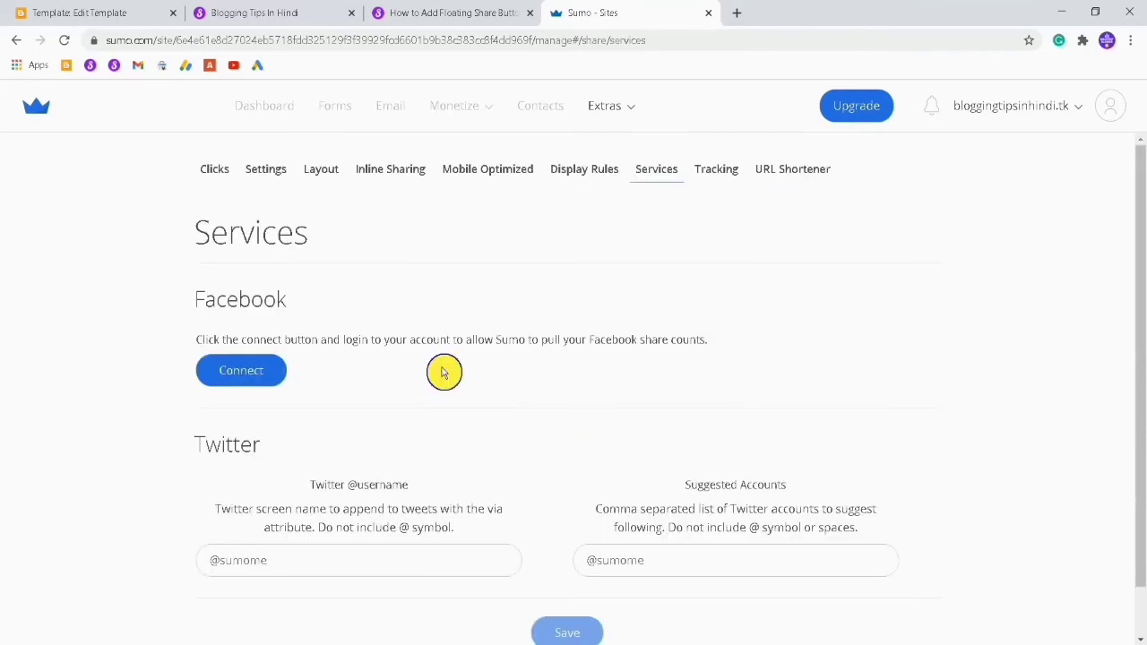
{"action": "left_click", "coordinate": [715, 179]}
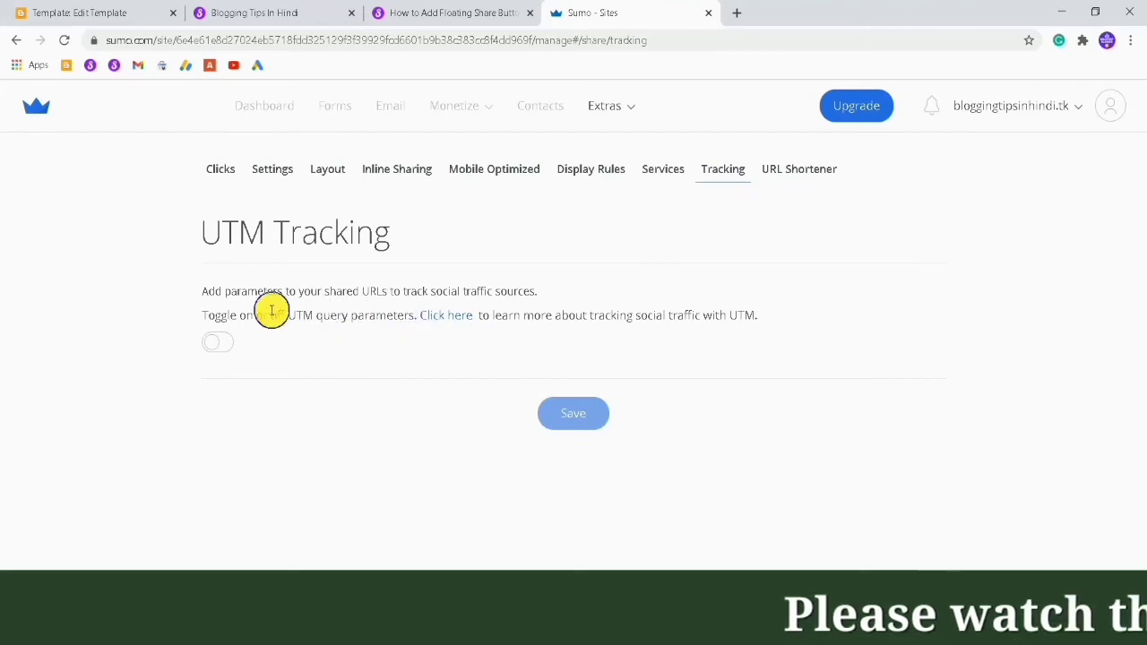
Step: Switch the Share app's URL Shortener on to view its shortening service option, and switch it back off
{"action": "left_click", "coordinate": [798, 172]}
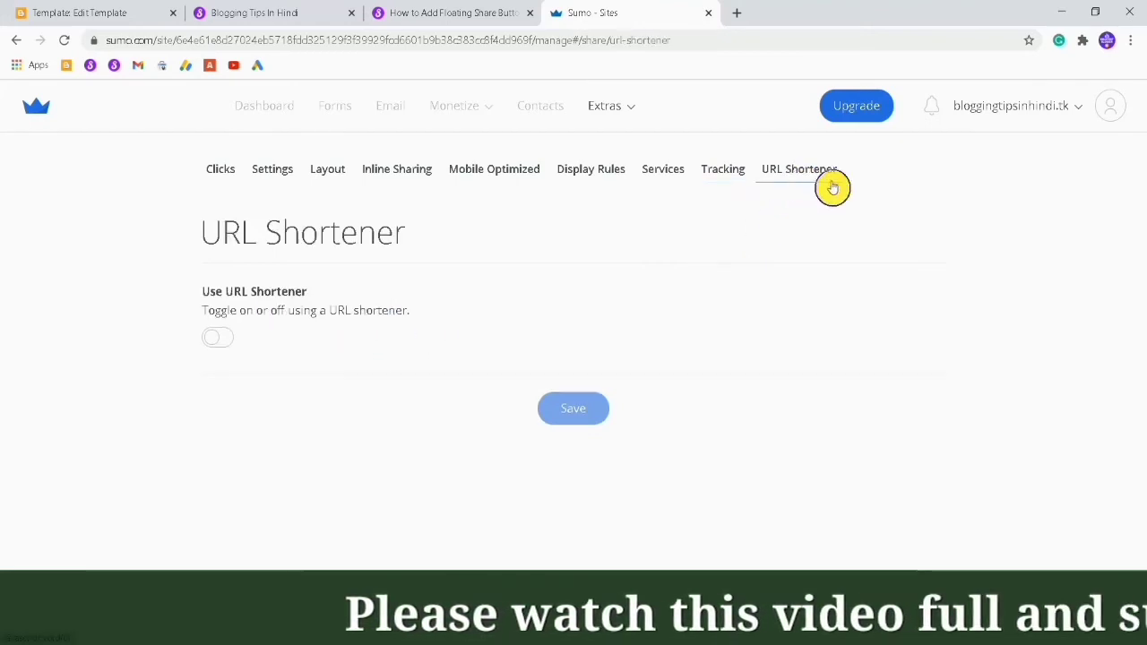
{"action": "left_click", "coordinate": [226, 342]}
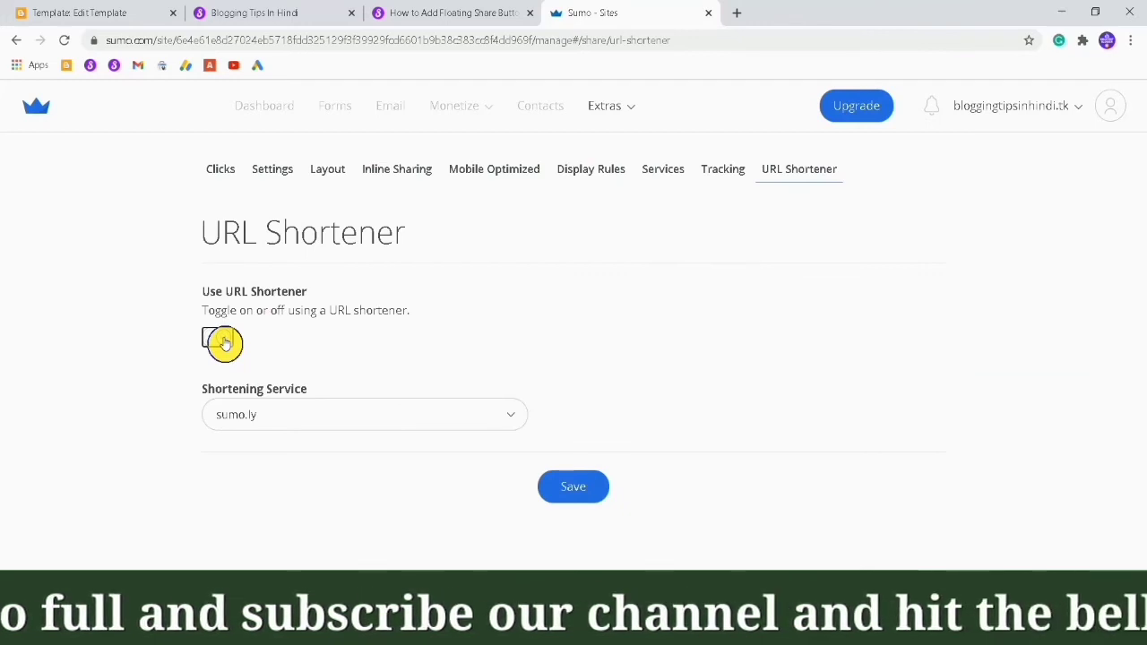
{"action": "left_click", "coordinate": [224, 342]}
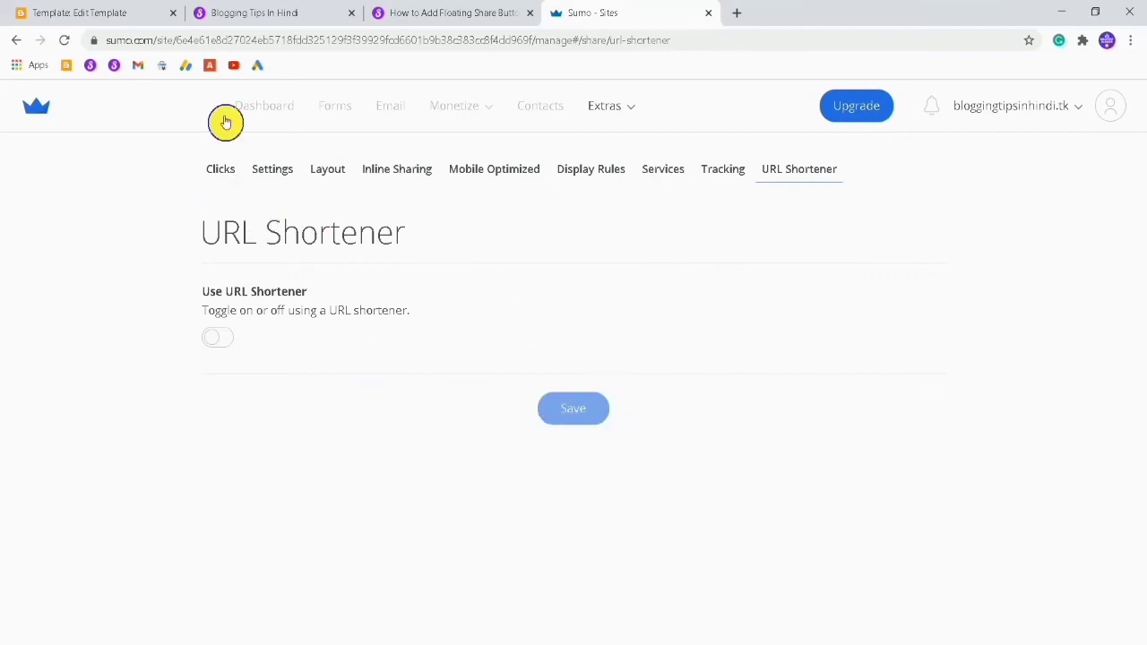
Step: Check the floating share buttons on both edges of the blog's homepage
{"action": "left_click", "coordinate": [288, 7]}
{"action": "scroll", "coordinate": [310, 318], "scroll_direction": "down", "scroll_amount": 3}
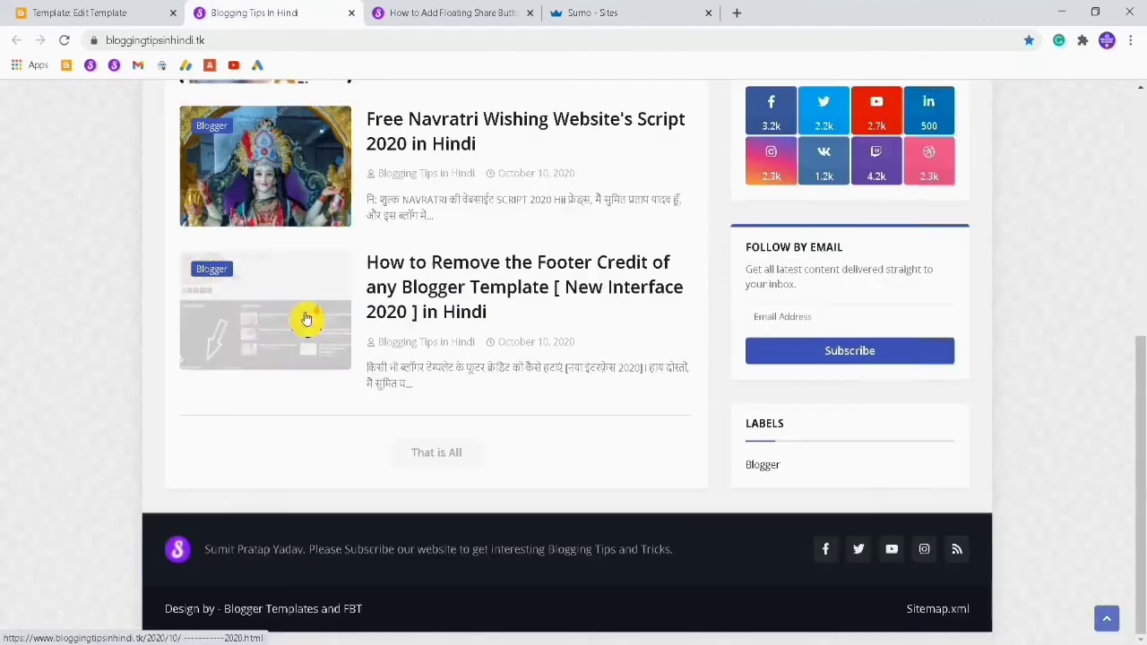
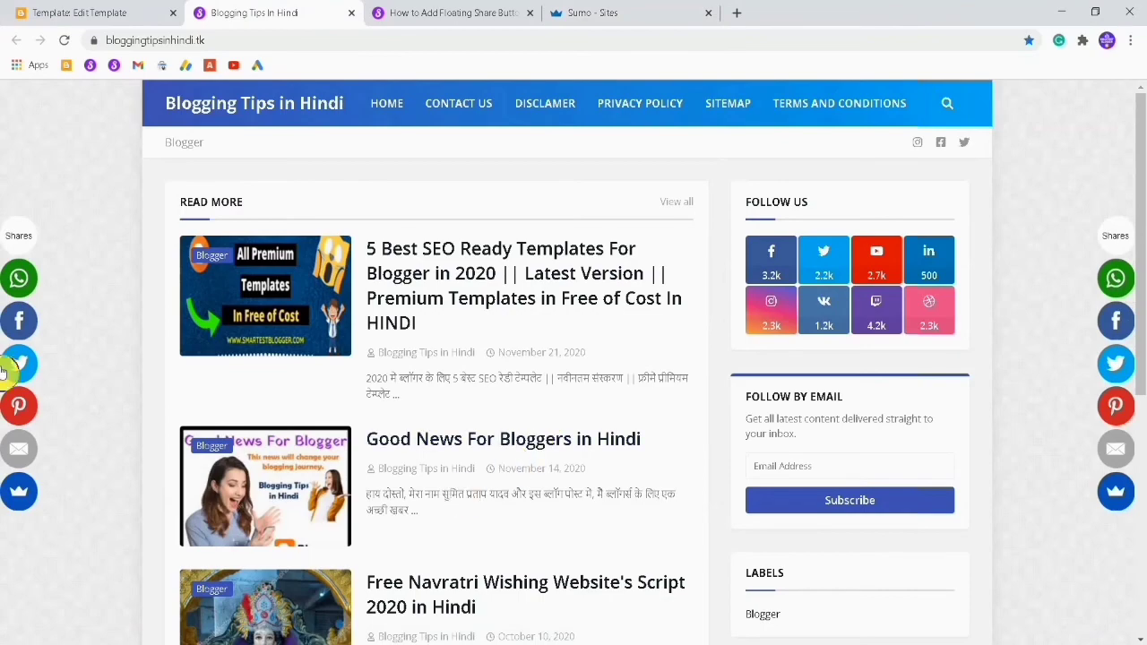
{"action": "scroll", "coordinate": [165, 283], "scroll_direction": "down", "scroll_amount": 5}
{"action": "scroll", "coordinate": [164, 283], "scroll_direction": "up", "scroll_amount": 2}
{"action": "scroll", "coordinate": [165, 283], "scroll_direction": "up", "scroll_amount": 4}
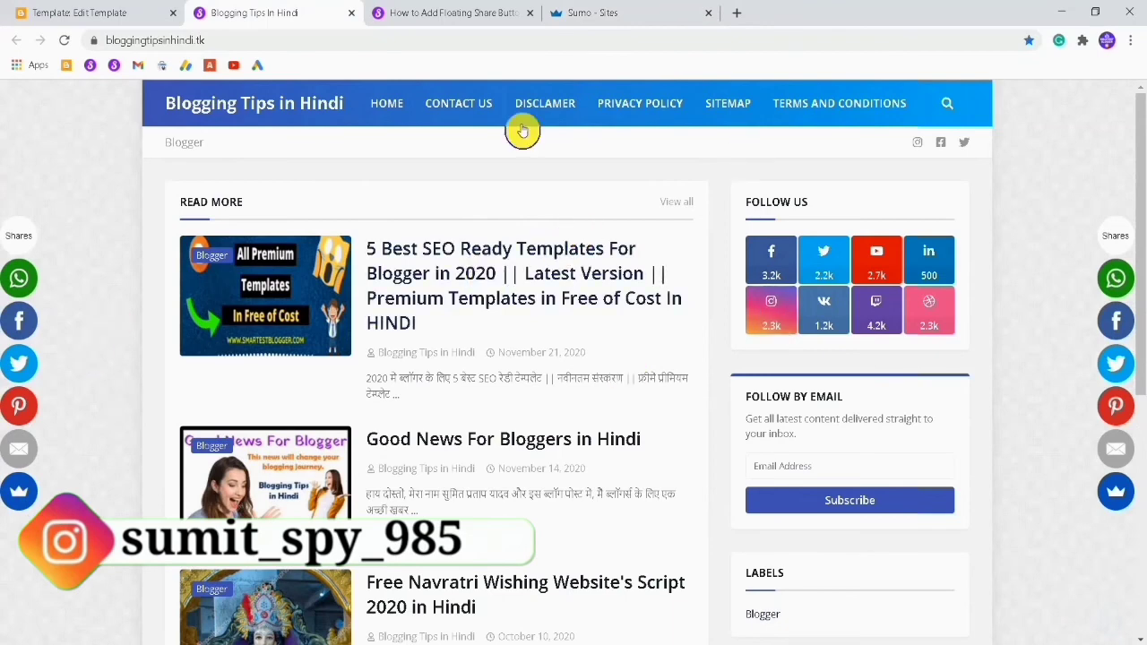
Step: In the Share app's Layout settings, enable the middle placement below the content on the desktop page and save
{"action": "left_click", "coordinate": [557, 13]}
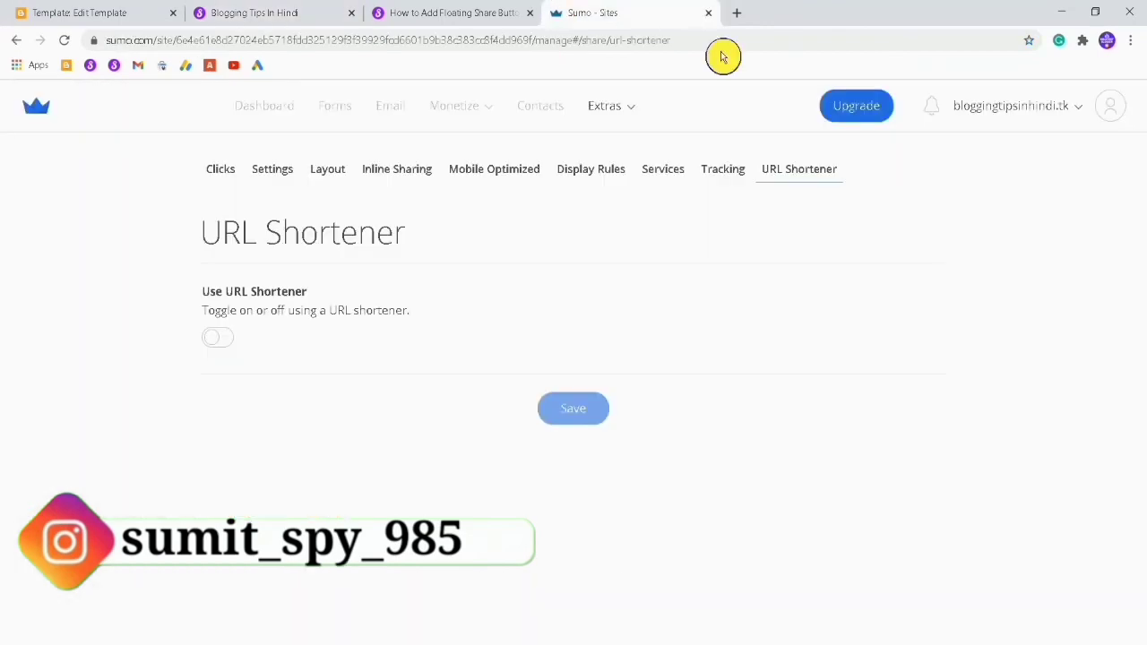
{"action": "left_click", "coordinate": [328, 175]}
{"action": "scroll", "coordinate": [525, 242], "scroll_direction": "down", "scroll_amount": 2}
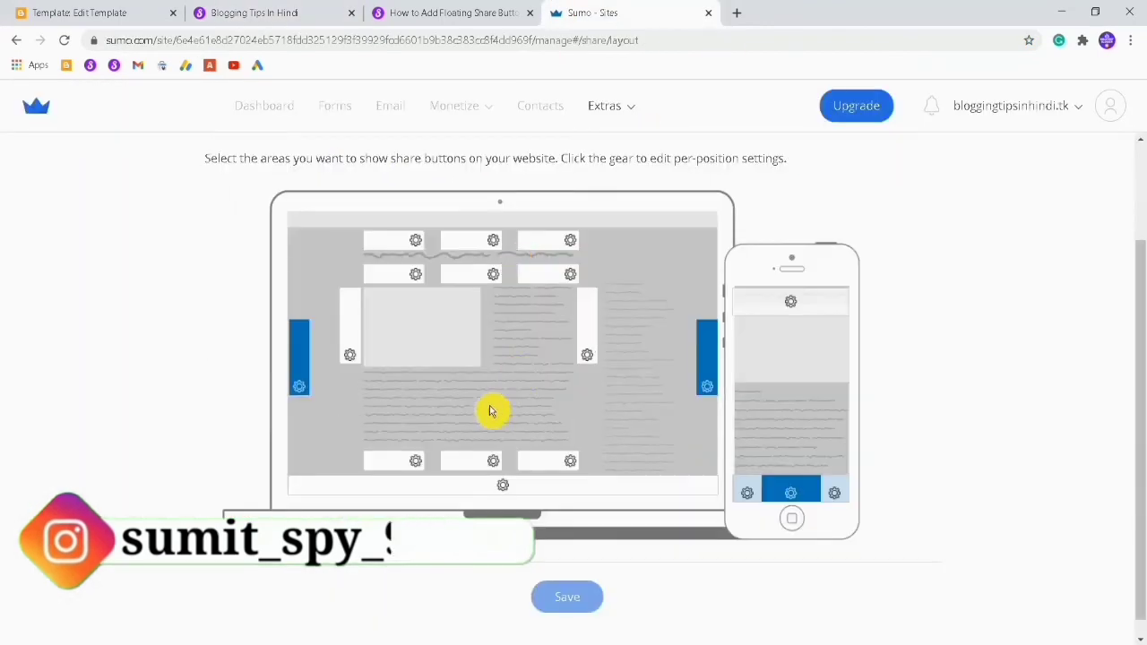
{"action": "left_click", "coordinate": [475, 462]}
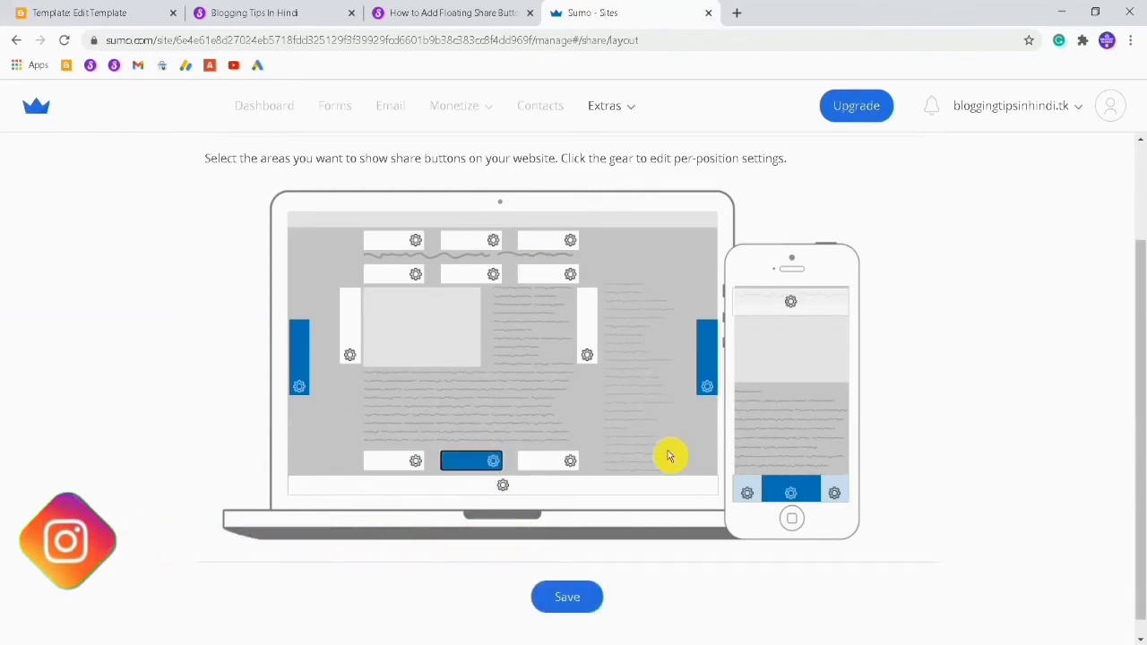
{"action": "left_click", "coordinate": [566, 600]}
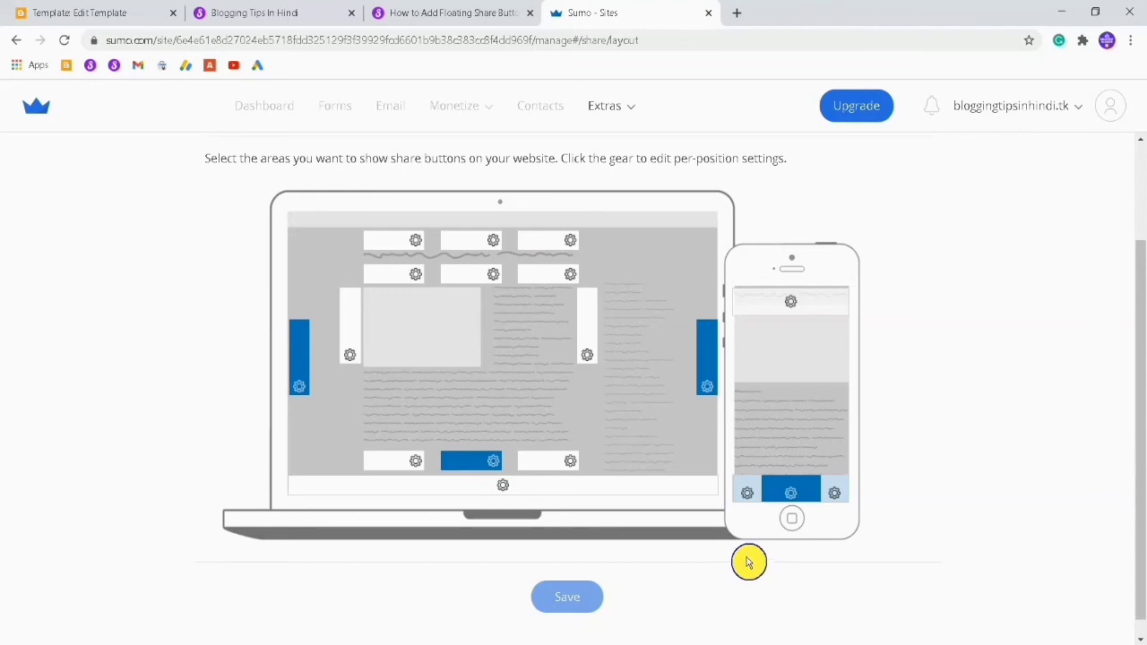
Step: Reload the blog's homepage and check how the share buttons appear with the saved layout
{"action": "left_click", "coordinate": [272, 9]}
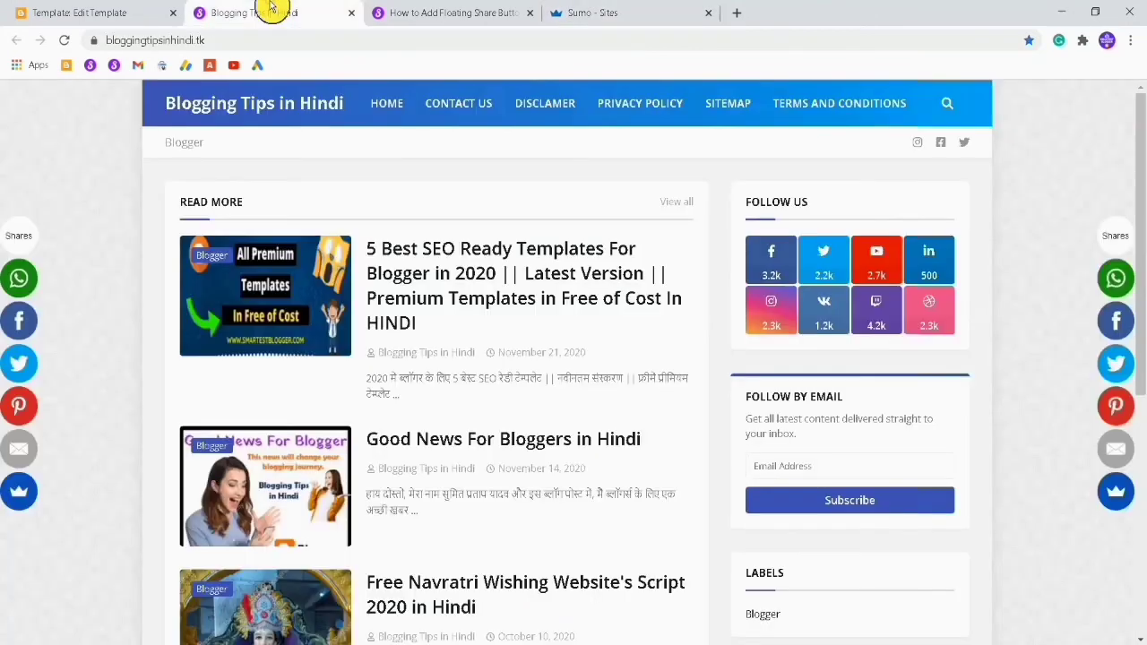
{"action": "left_click", "coordinate": [65, 39]}
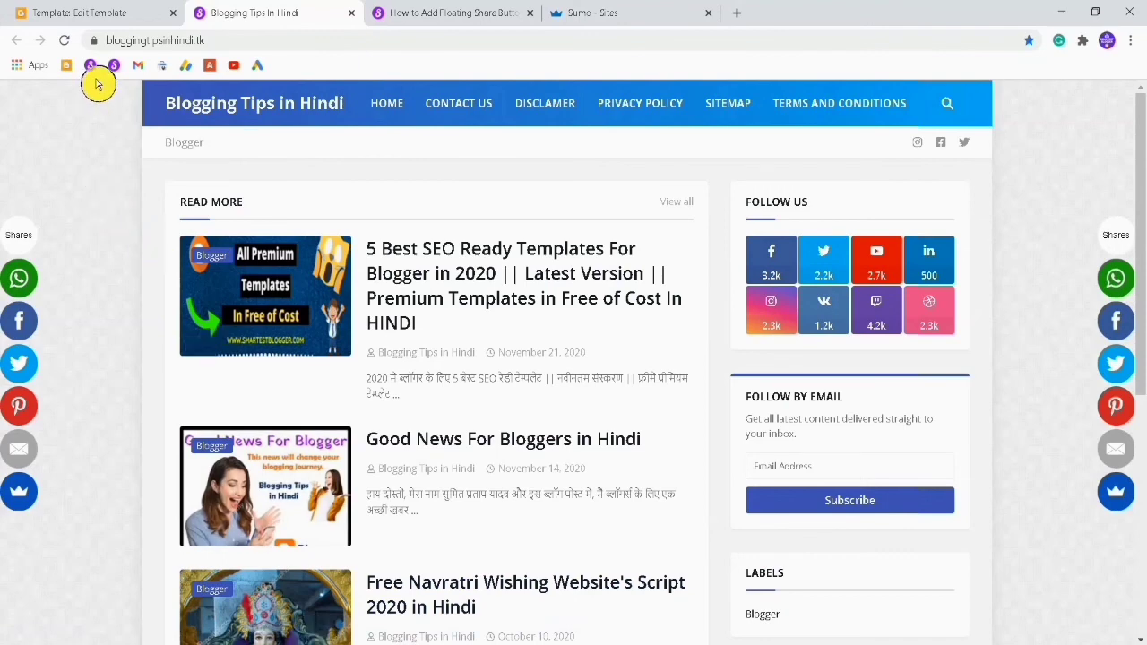
{"action": "left_click", "coordinate": [68, 46]}
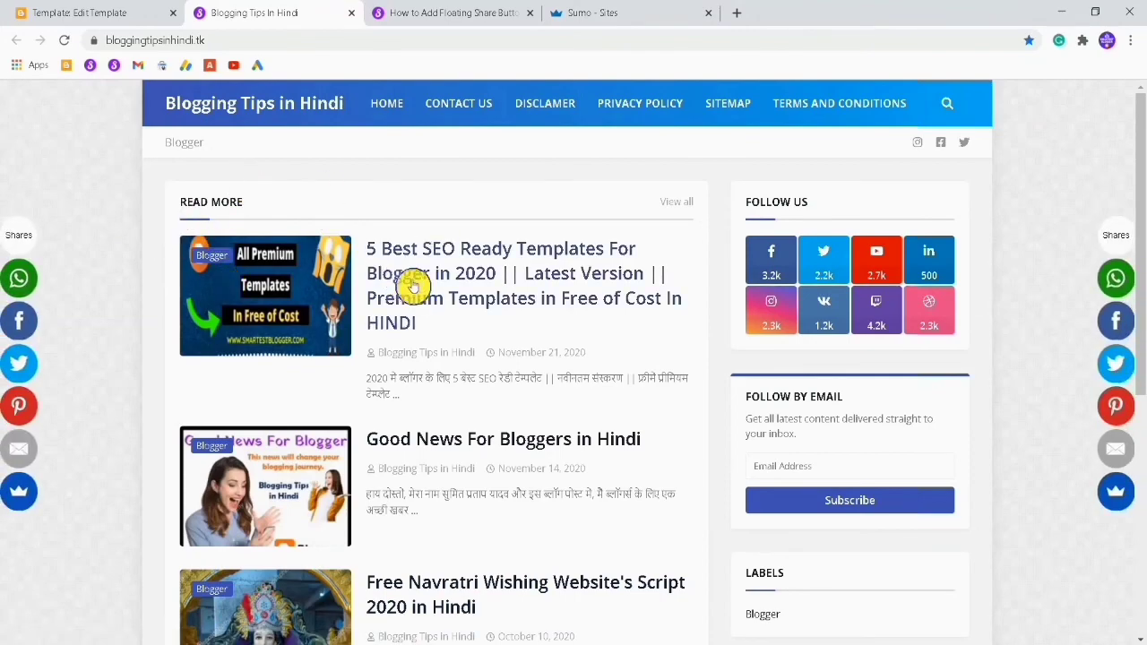
{"action": "scroll", "coordinate": [445, 313], "scroll_direction": "down", "scroll_amount": 5}
{"action": "scroll", "coordinate": [445, 331], "scroll_direction": "up", "scroll_amount": 5}
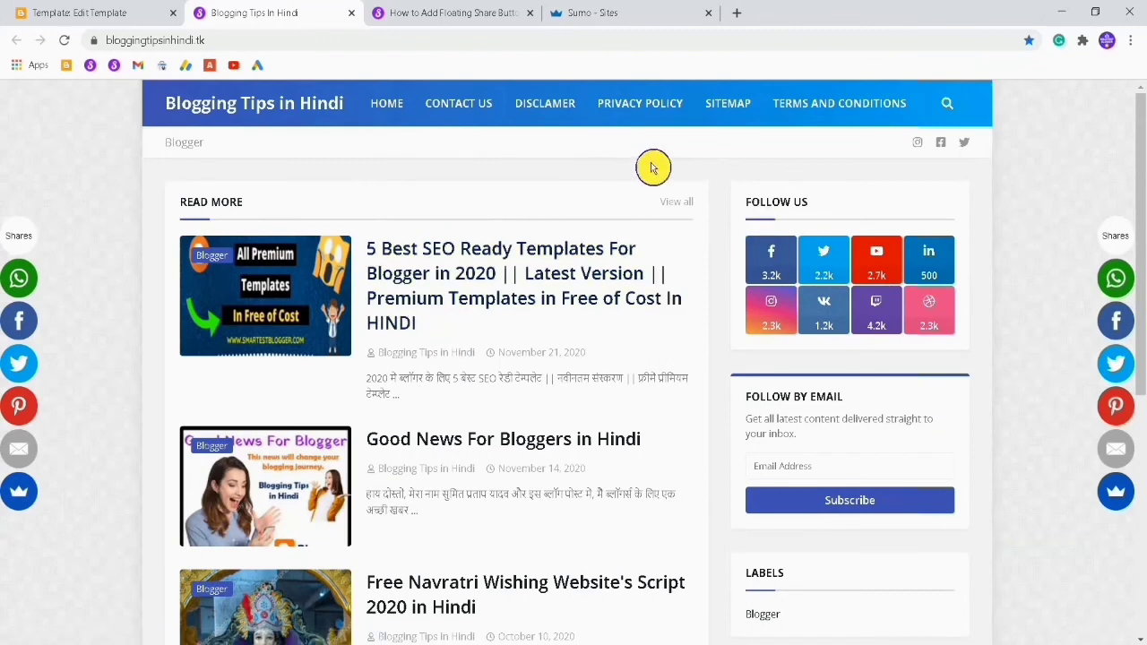
Step: Disable the middle share button placement below the content on the desktop page in the Share app's layout
{"action": "left_click", "coordinate": [421, 9]}
{"action": "left_click", "coordinate": [679, 11]}
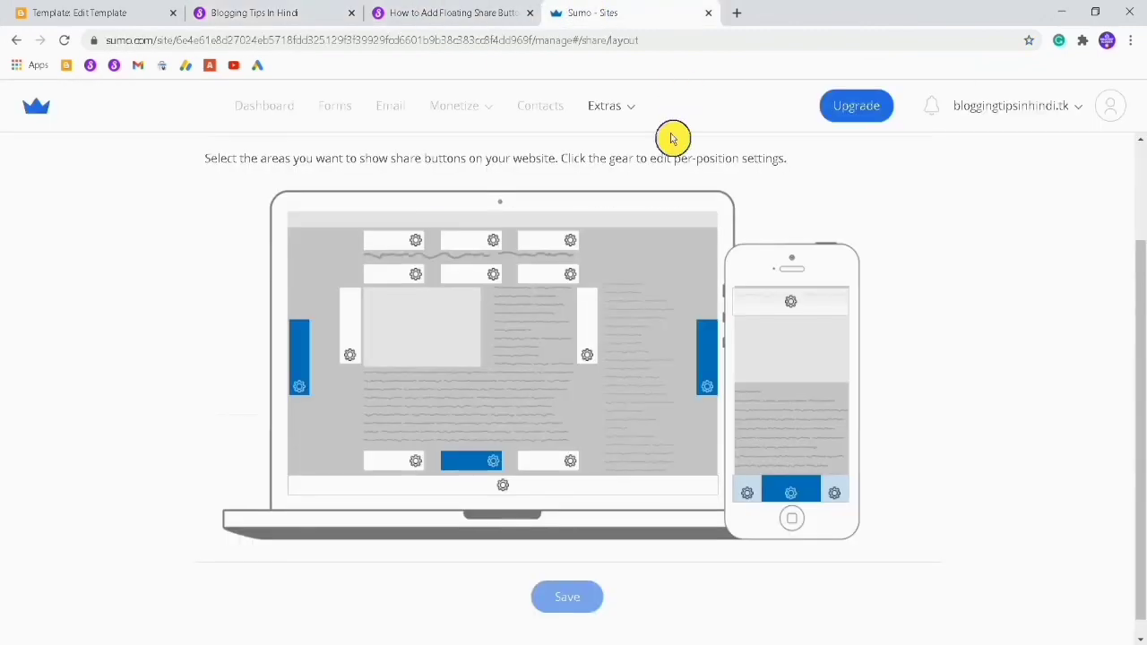
{"action": "scroll", "coordinate": [615, 333], "scroll_direction": "down", "scroll_amount": 1}
{"action": "scroll", "coordinate": [450, 519], "scroll_direction": "up", "scroll_amount": 3}
{"action": "left_click", "coordinate": [470, 571]}
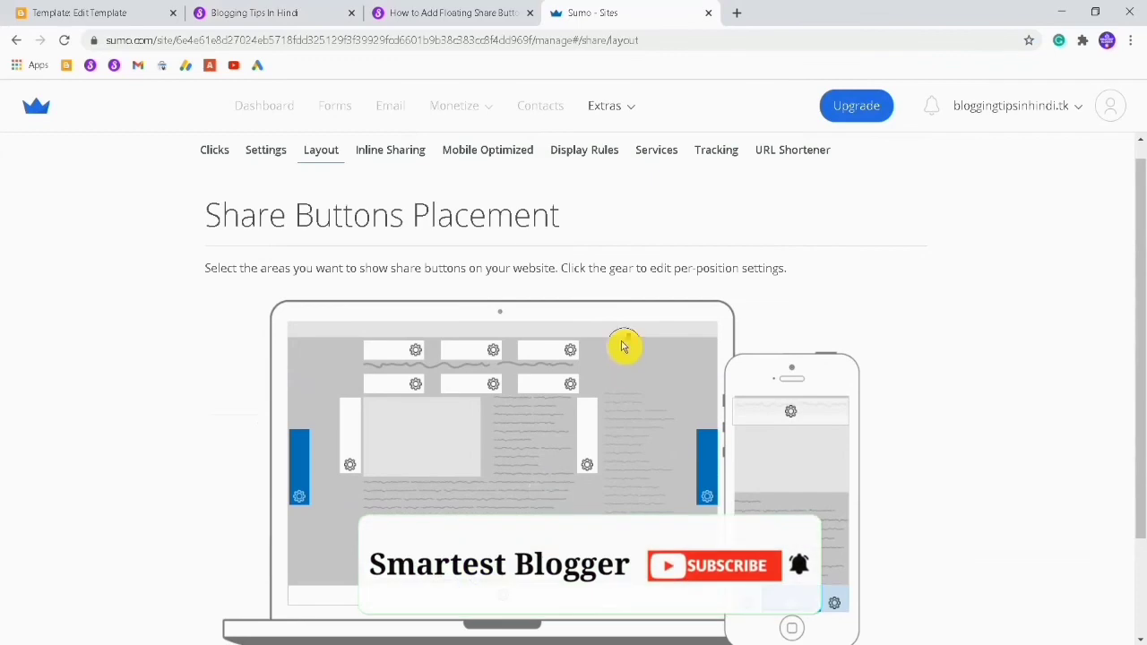
{"action": "scroll", "coordinate": [627, 403], "scroll_direction": "down", "scroll_amount": 2}
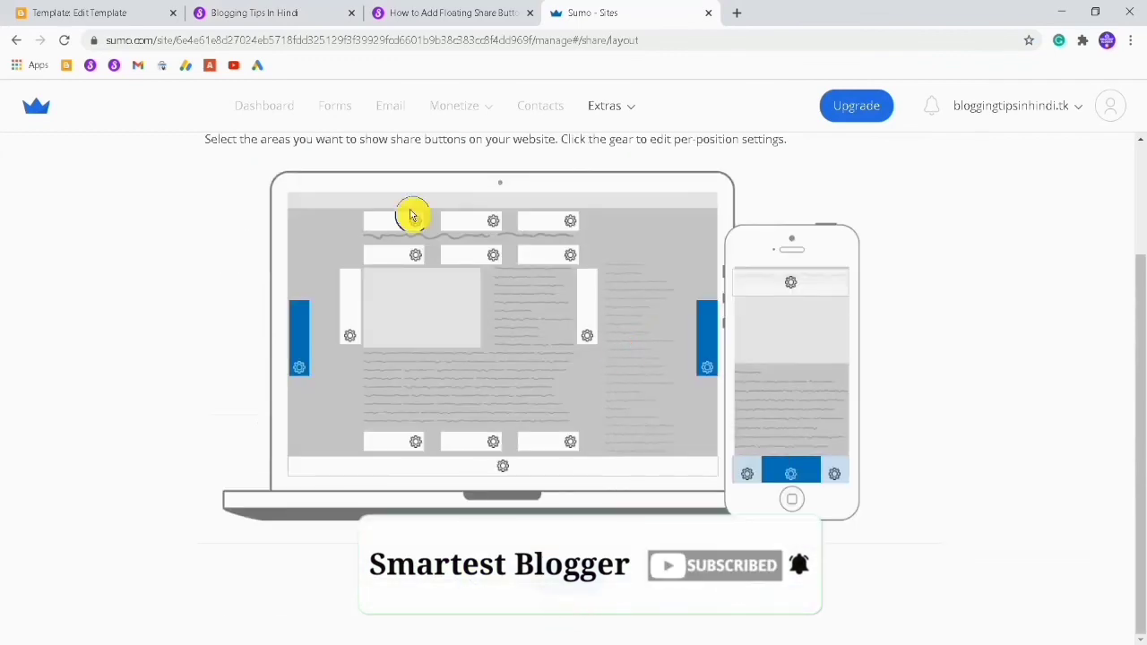
Step: Reload the blog's homepage again and check the floating share buttons along the whole page
{"action": "left_click", "coordinate": [184, 10]}
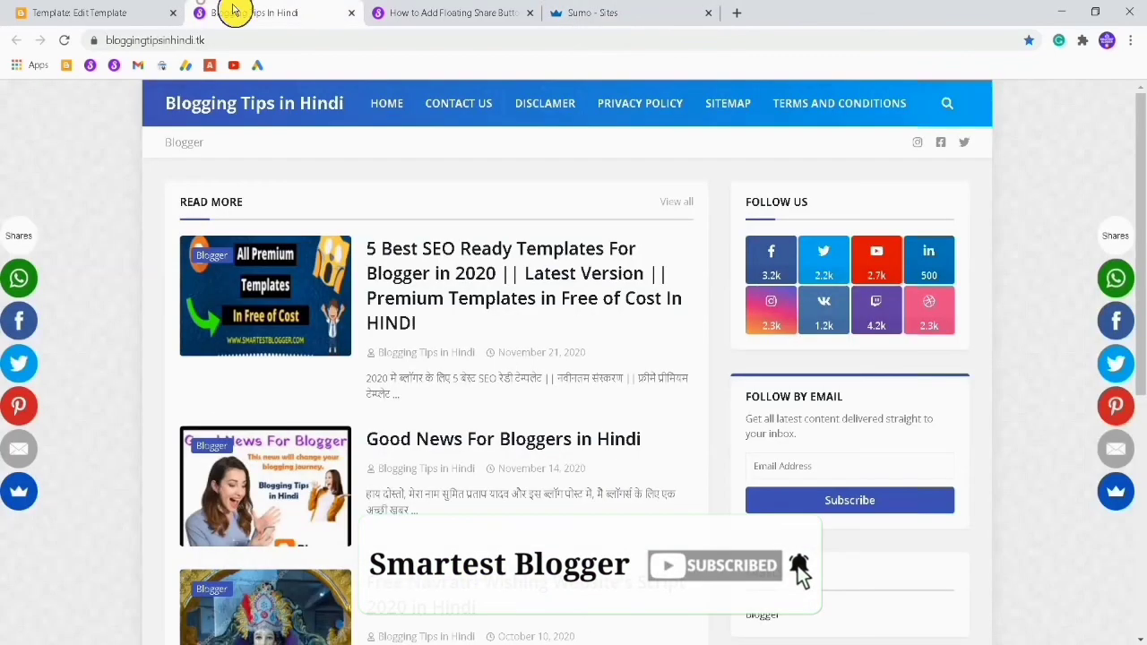
{"action": "left_click", "coordinate": [63, 39]}
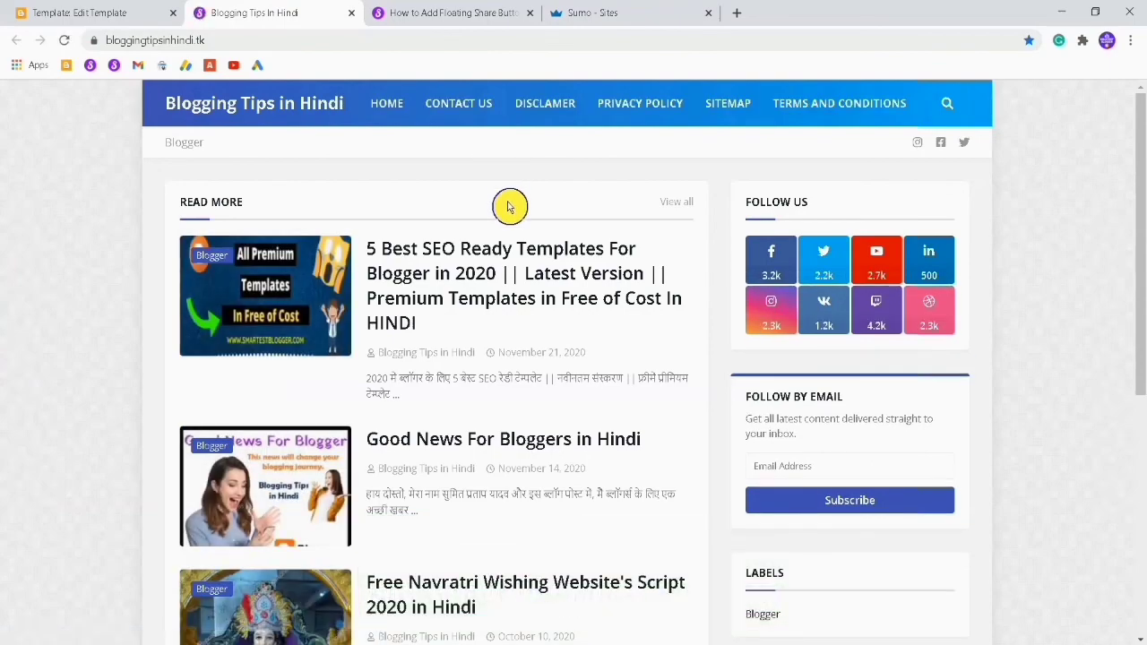
{"action": "scroll", "coordinate": [511, 215], "scroll_direction": "down", "scroll_amount": 5}
{"action": "scroll", "coordinate": [512, 215], "scroll_direction": "up", "scroll_amount": 5}
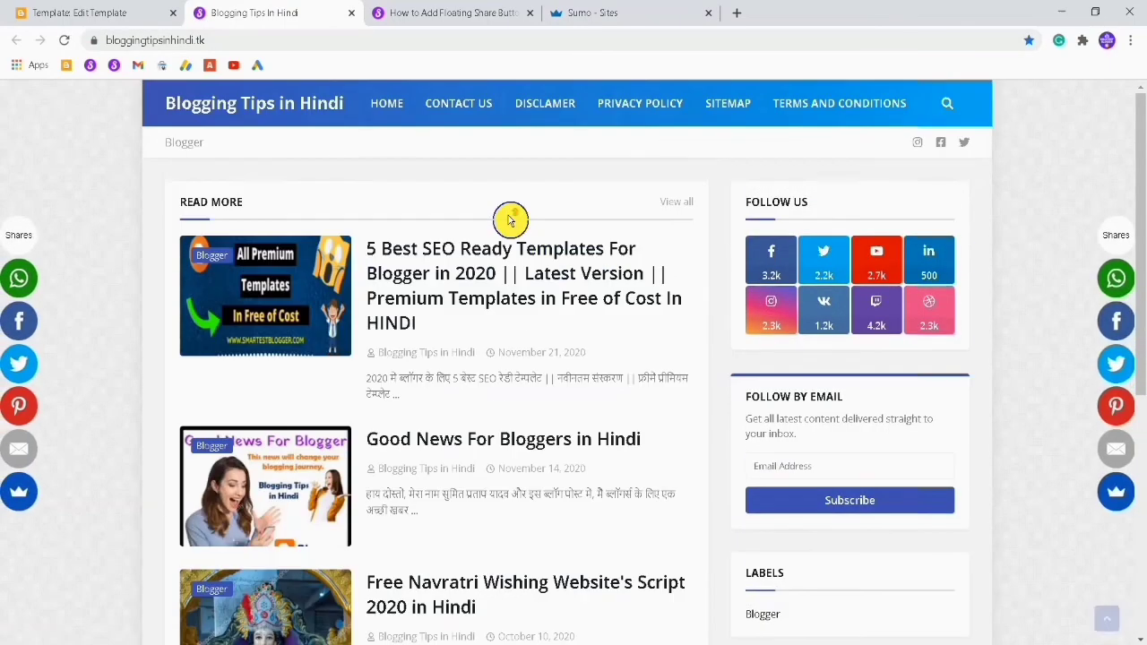
{"action": "scroll", "coordinate": [632, 236], "scroll_direction": "down", "scroll_amount": 5}
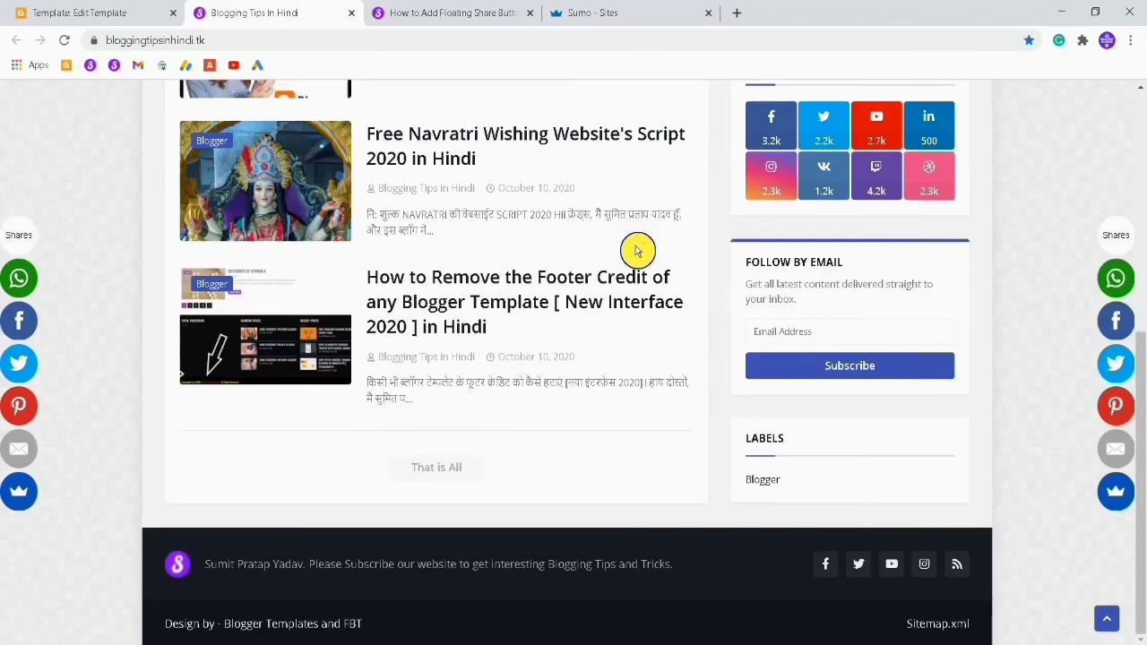
{"action": "scroll", "coordinate": [637, 250], "scroll_direction": "up", "scroll_amount": 5}
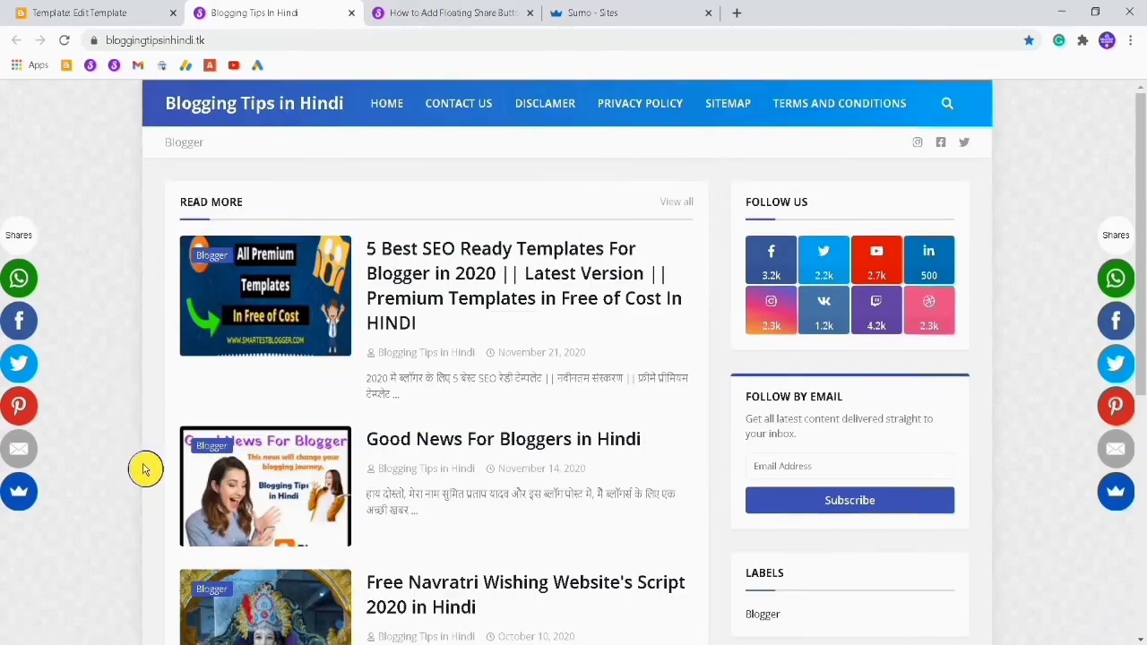
Step: Switch to the YouTube window and subscribe to the Smartest Blogger channel from its featured video
{"action": "key", "text": "alt+Tab"}
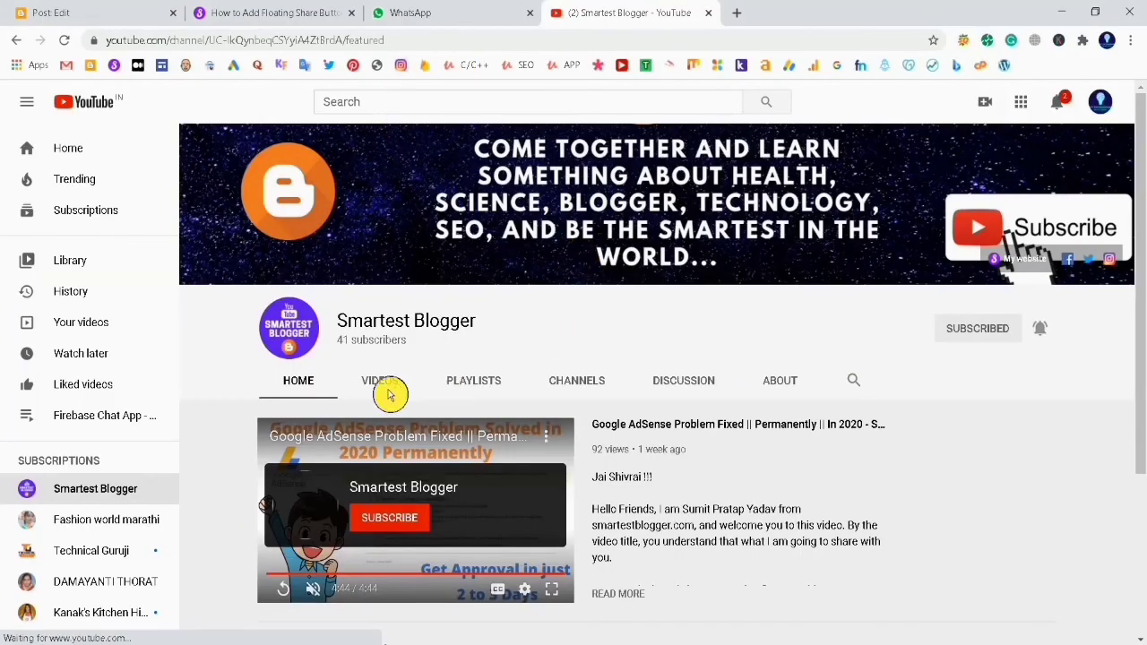
{"action": "left_click", "coordinate": [395, 527]}
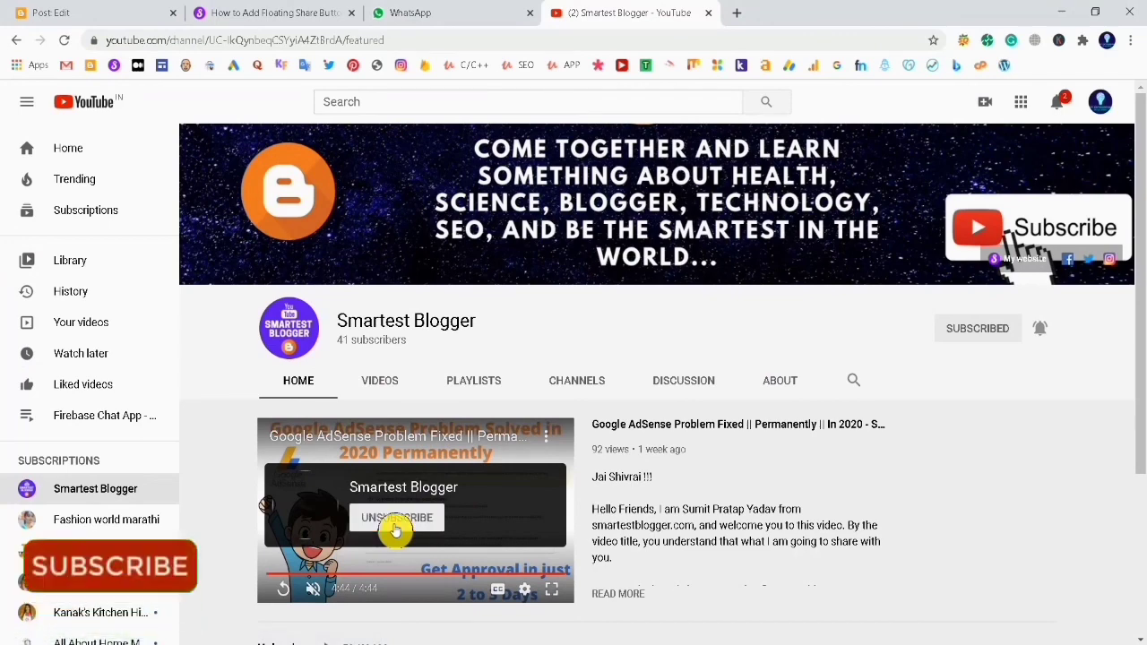